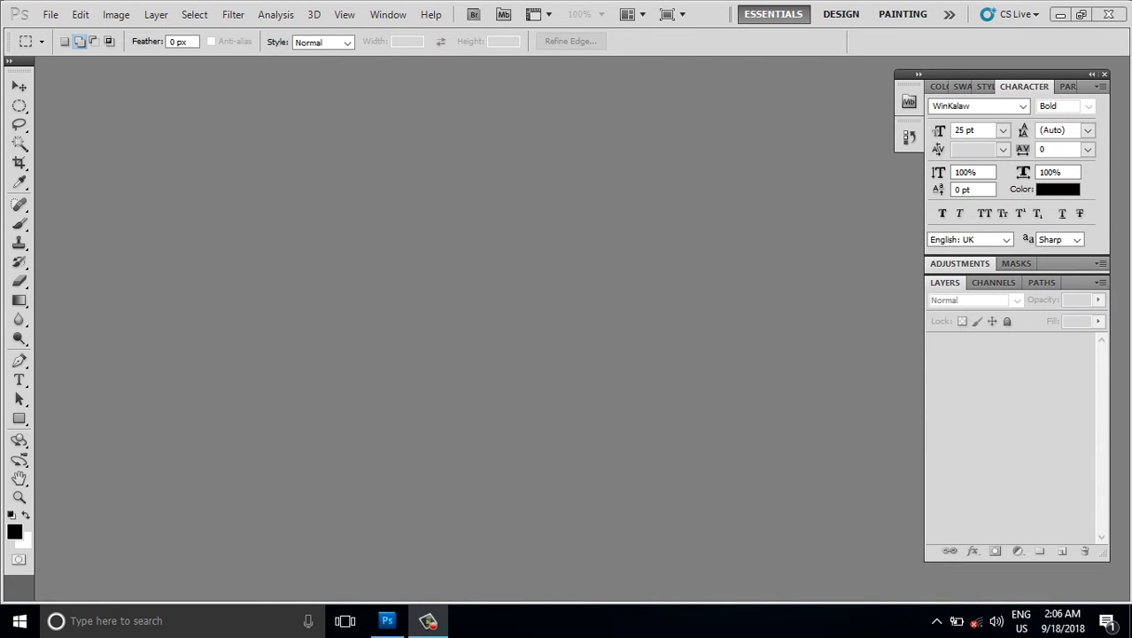
- Start a new document with size in inches and resolution in pixels per inch
{"action": "left_click", "coordinate": [52, 21]}
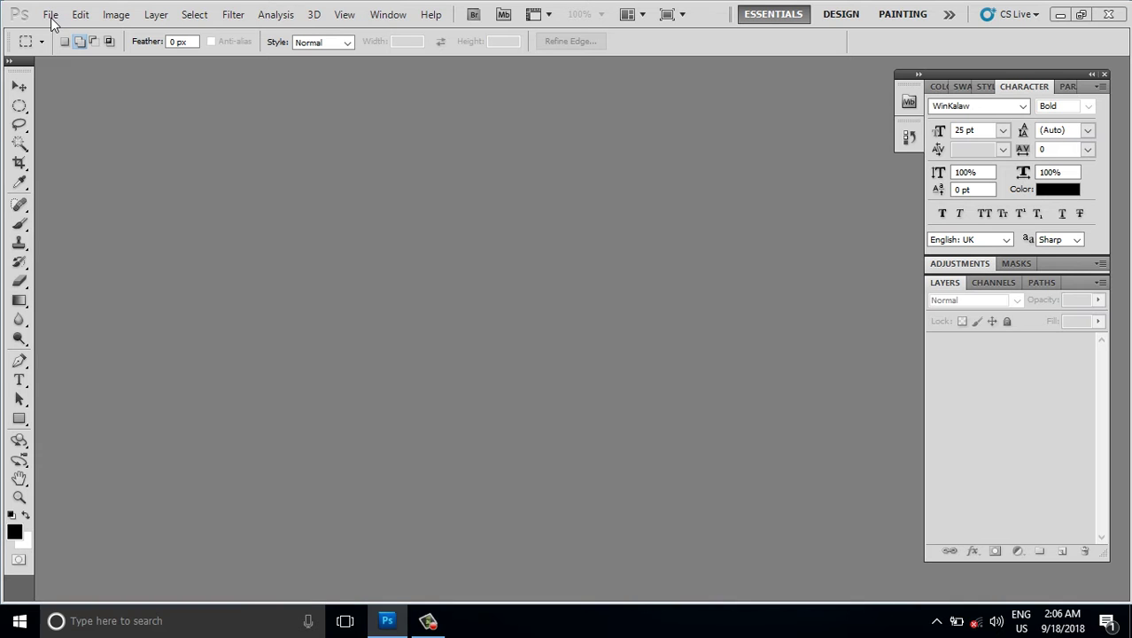
{"action": "left_click", "coordinate": [50, 15]}
{"action": "left_click", "coordinate": [56, 31]}
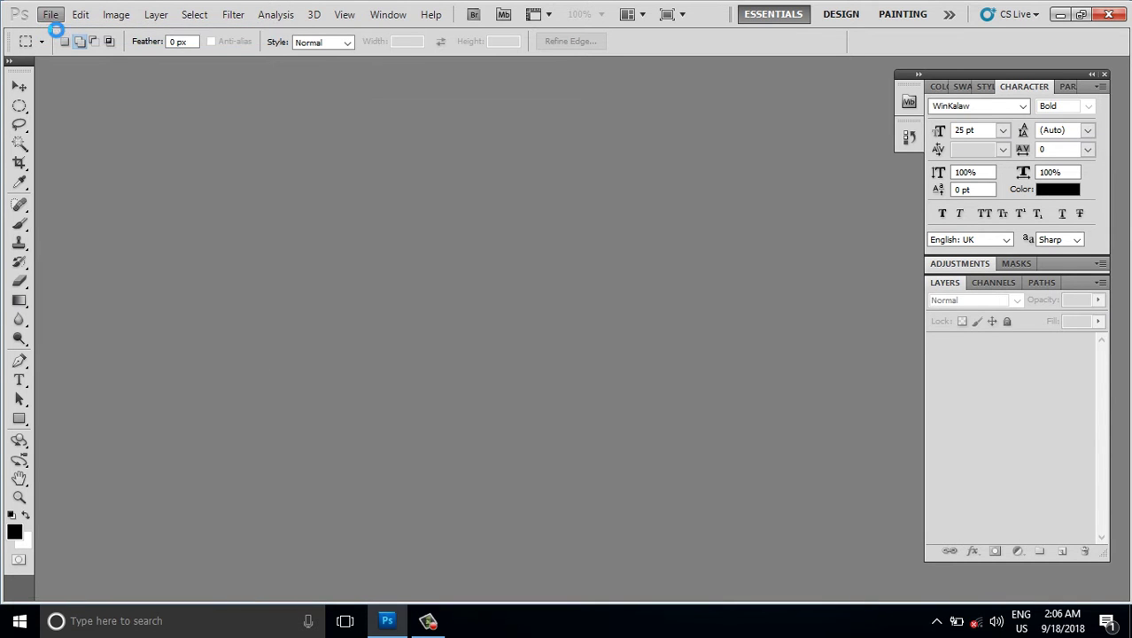
{"action": "left_click", "coordinate": [609, 221]}
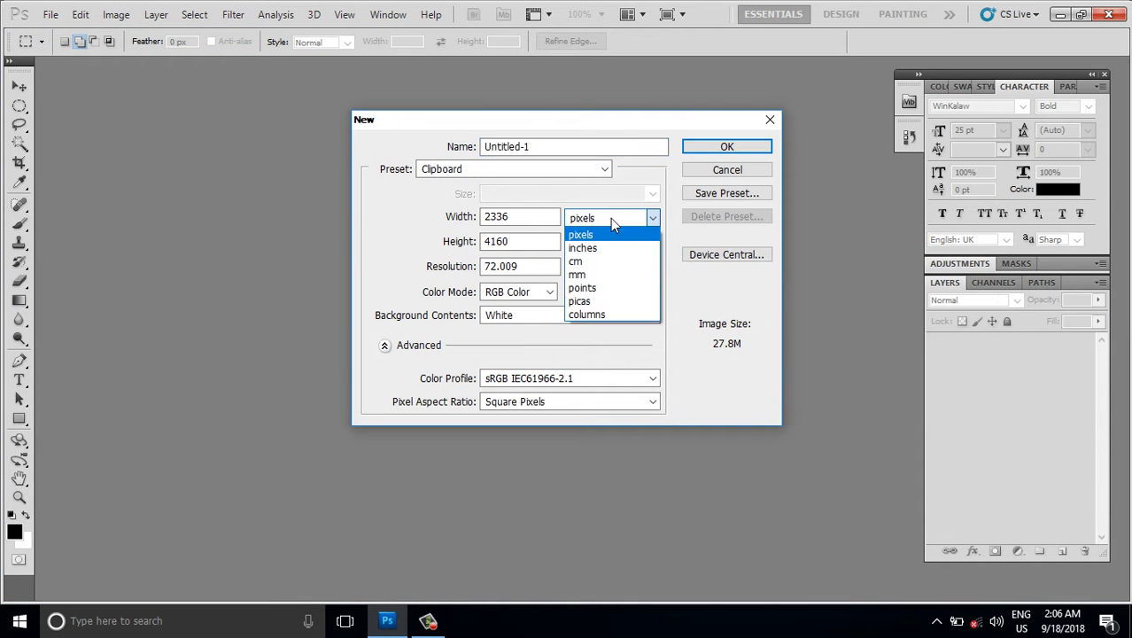
{"action": "left_click", "coordinate": [595, 248]}
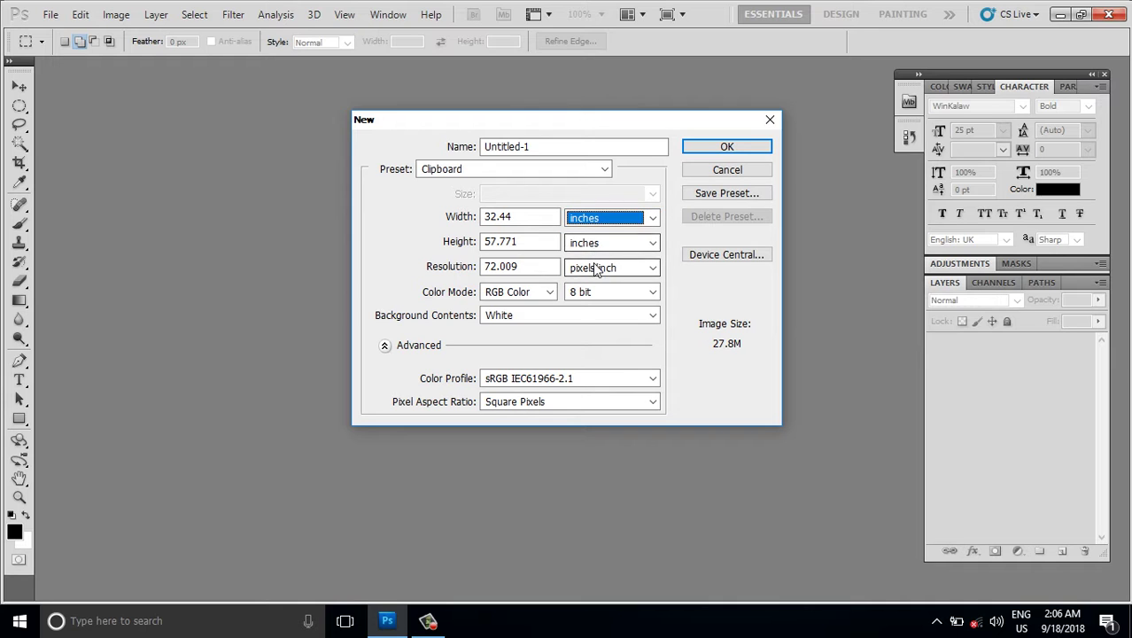
{"action": "left_click", "coordinate": [604, 267]}
{"action": "left_click", "coordinate": [603, 299]}
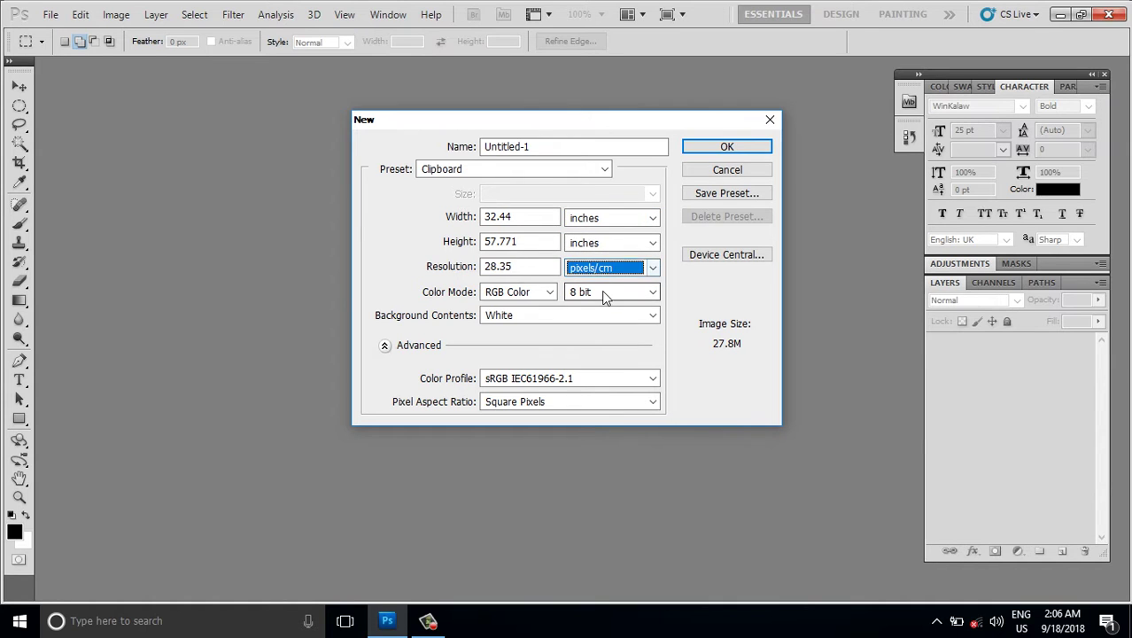
{"action": "left_click", "coordinate": [603, 266]}
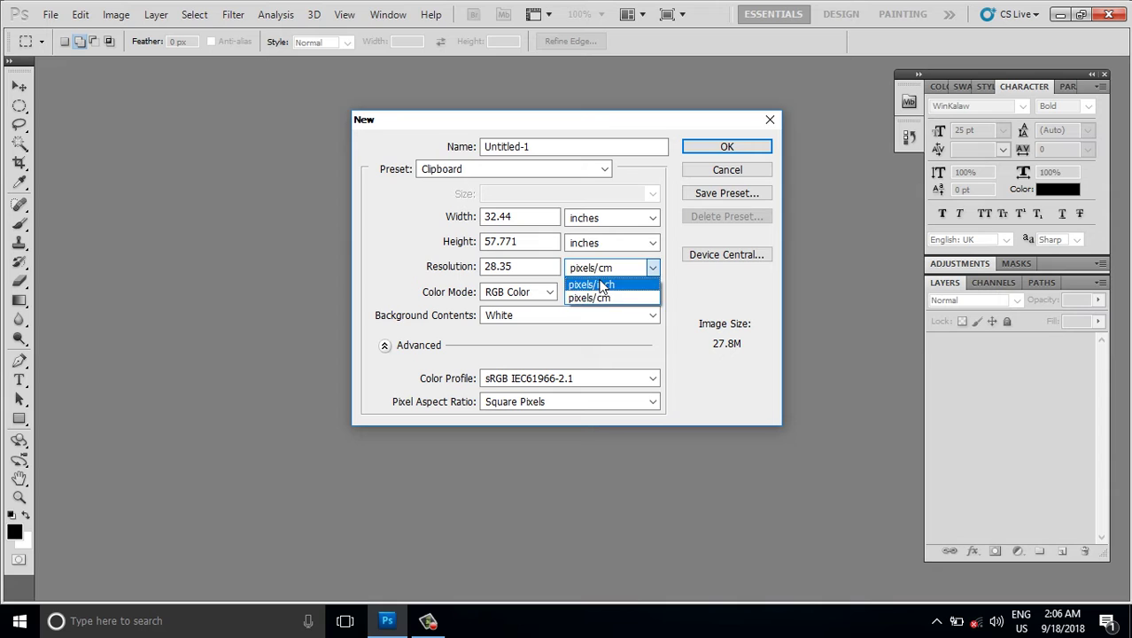
{"action": "left_click", "coordinate": [602, 281]}
- Create the white document at 5 × 7 inches and 300 pixels per inch
{"action": "left_click", "coordinate": [515, 217]}
{"action": "double_click", "coordinate": [516, 217]}
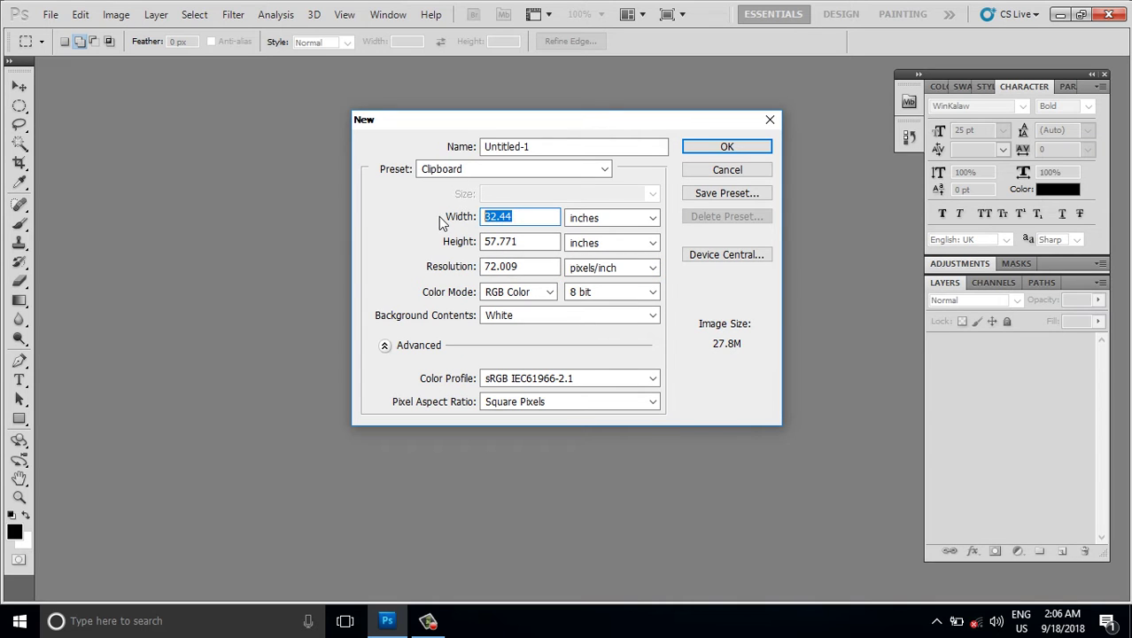
{"action": "type", "text": "5"}
{"action": "double_click", "coordinate": [530, 241]}
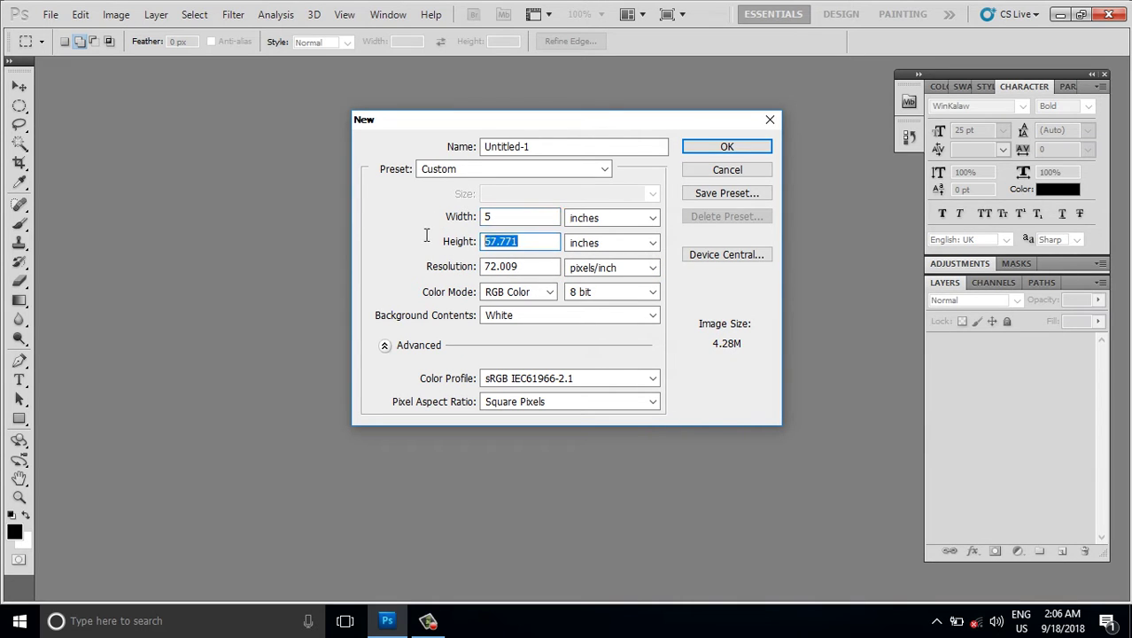
{"action": "type", "text": "7"}
{"action": "key", "text": "Tab"}
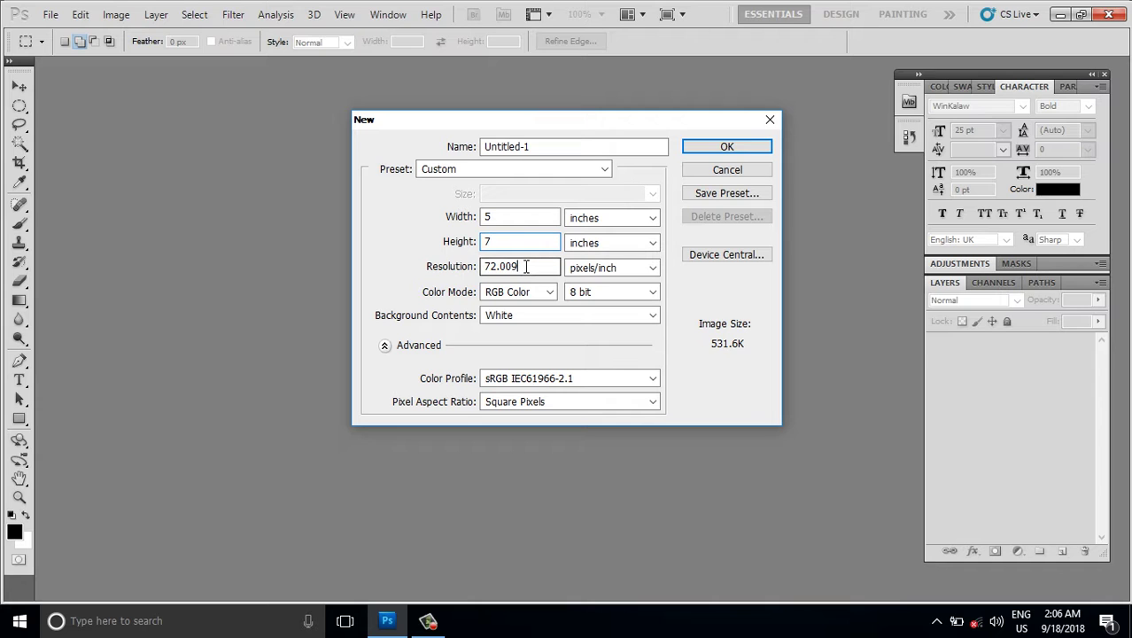
{"action": "type", "text": "3000"}
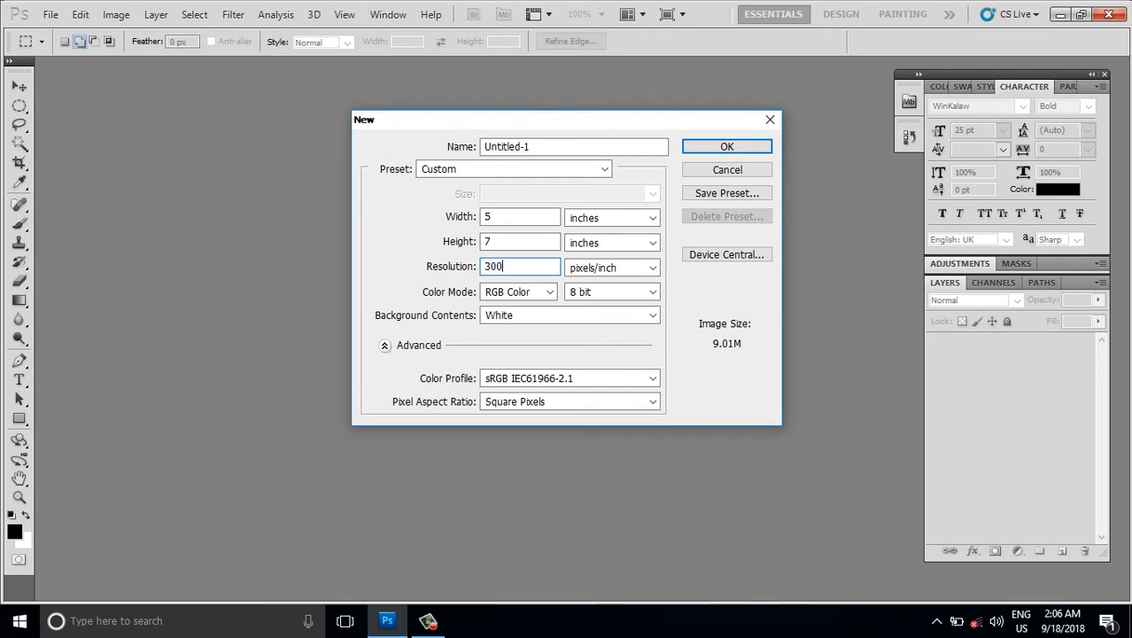
{"action": "key", "text": "Return"}
{"action": "scroll", "coordinate": [594, 326], "scroll_direction": "up", "scroll_amount": 1}
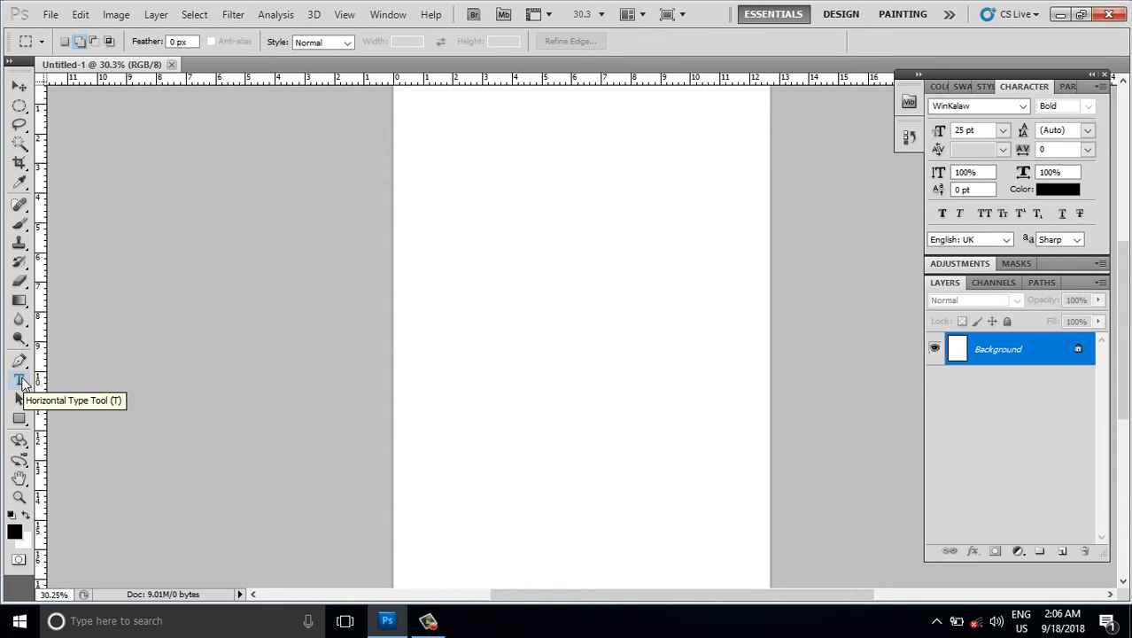
- Type a Burmese text line near the page centre in the W01Art House font
{"action": "left_click", "coordinate": [21, 381]}
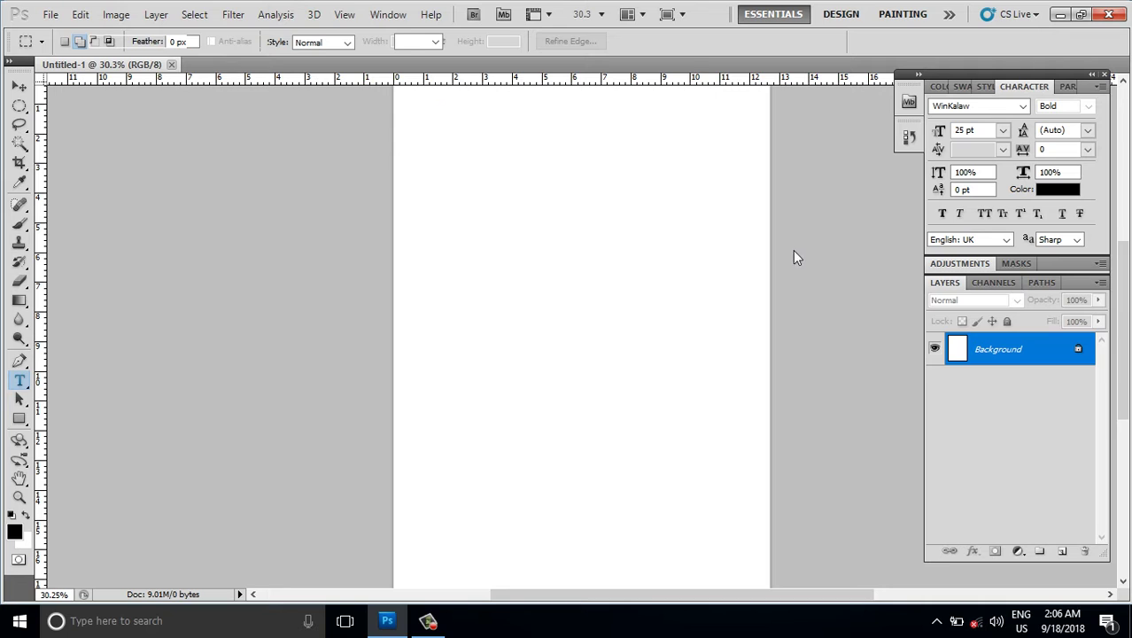
{"action": "left_click", "coordinate": [511, 323]}
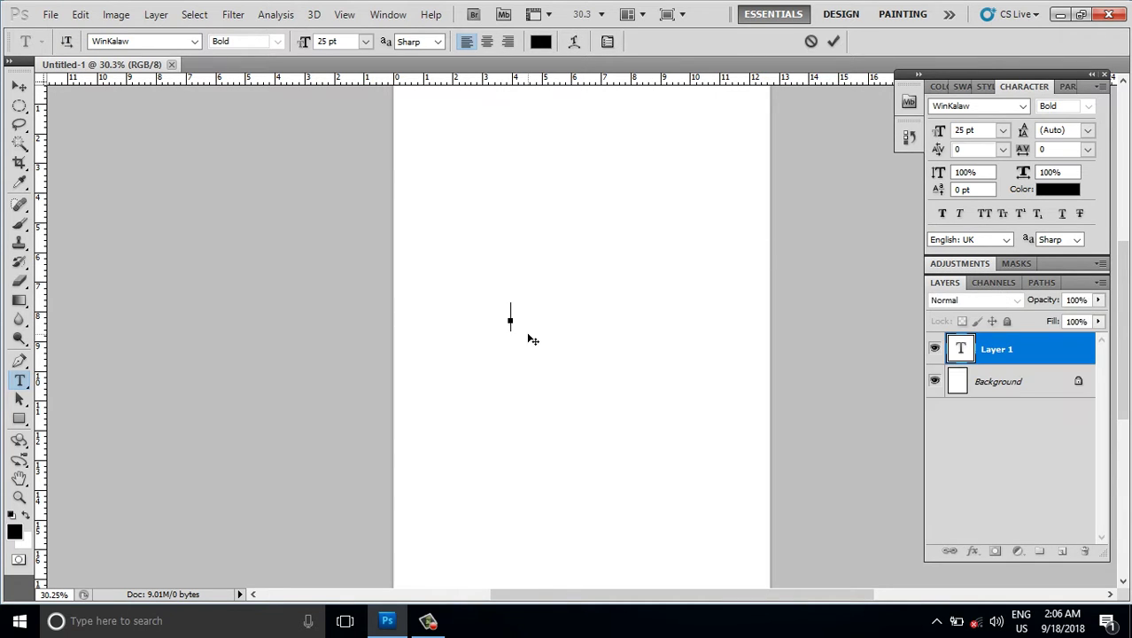
{"action": "left_click", "coordinate": [974, 107]}
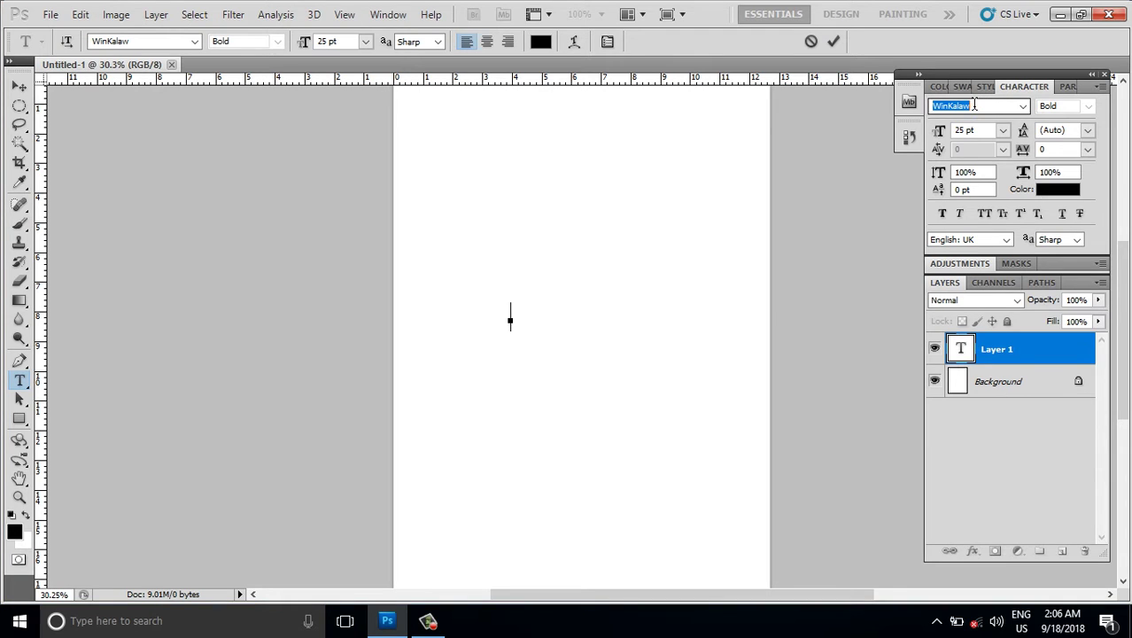
{"action": "key", "text": "Up"}
{"action": "key", "text": "Down"}
{"action": "key", "text": "Up"}
{"action": "key", "text": "Return"}
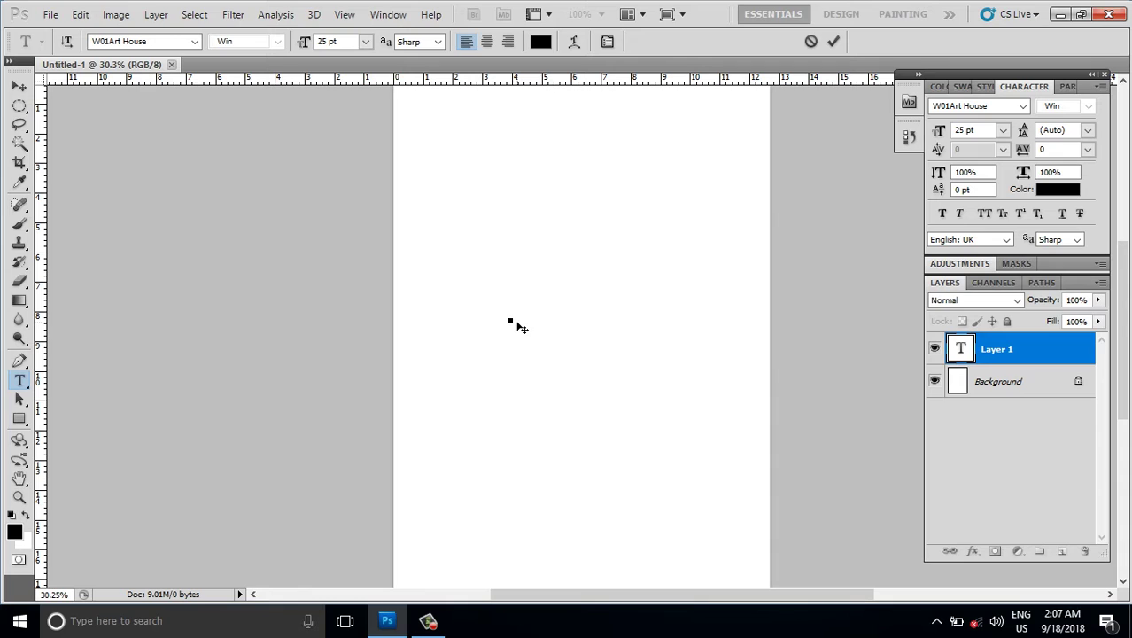
{"action": "type", "text": "a3"}
{"action": "type", "text": "e"}
{"action": "type", "text": "aw"}
{"action": "type", "text": "m ,"}
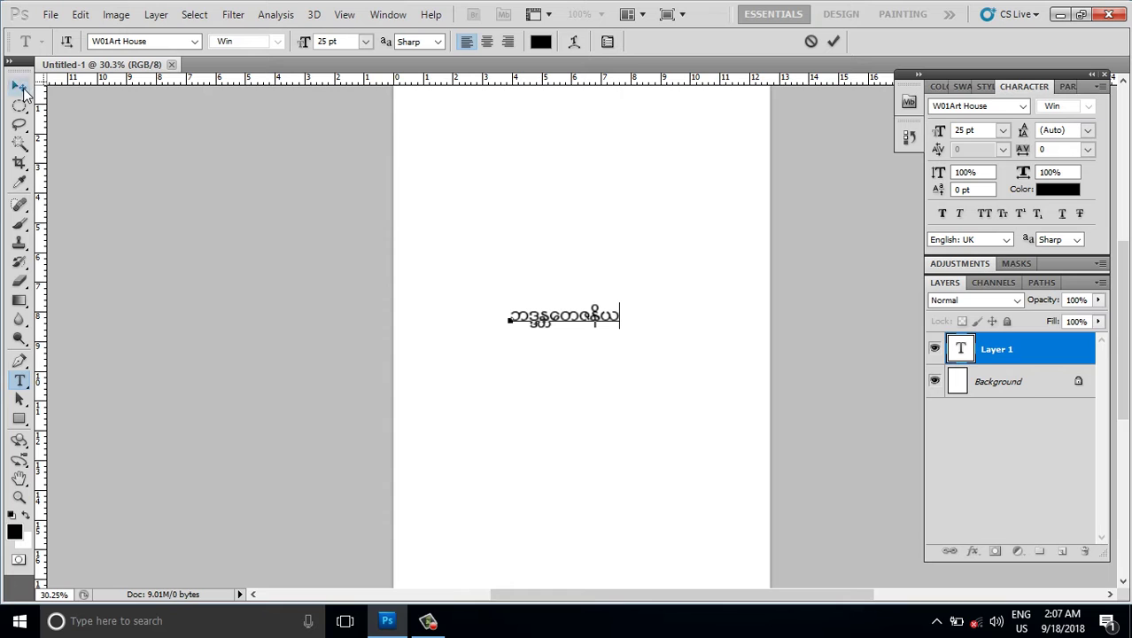
{"action": "left_click", "coordinate": [23, 90]}
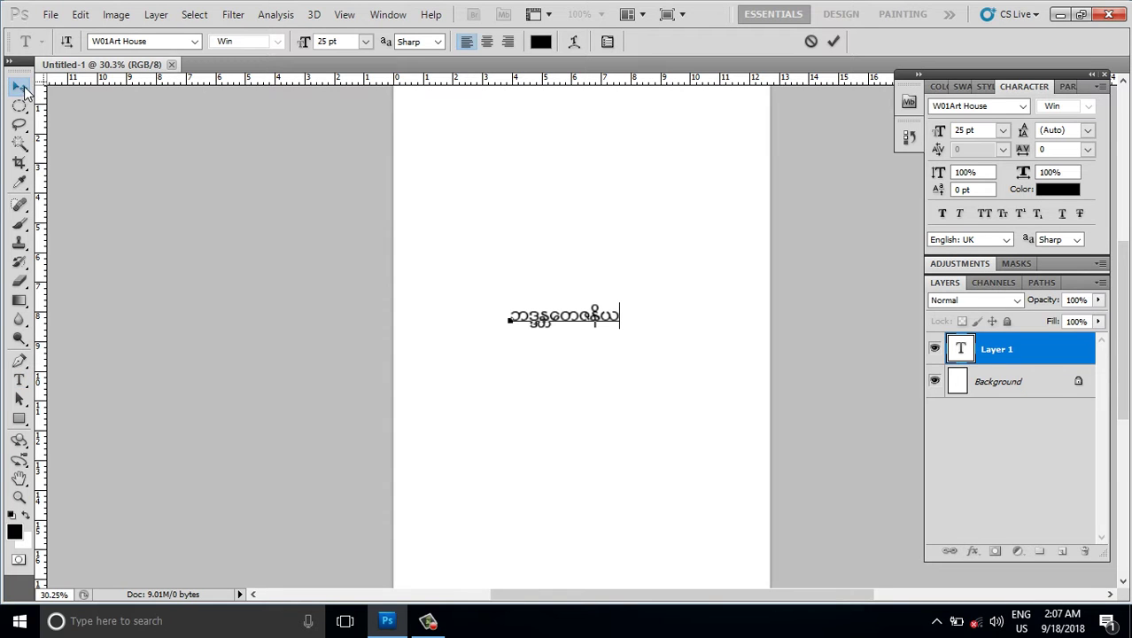
- Duplicate the text line twice below and retype the middle copy as '(၈၂) နှစ်ပြည့်ပတ္တမြားရက'
{"action": "left_click", "coordinate": [25, 93]}
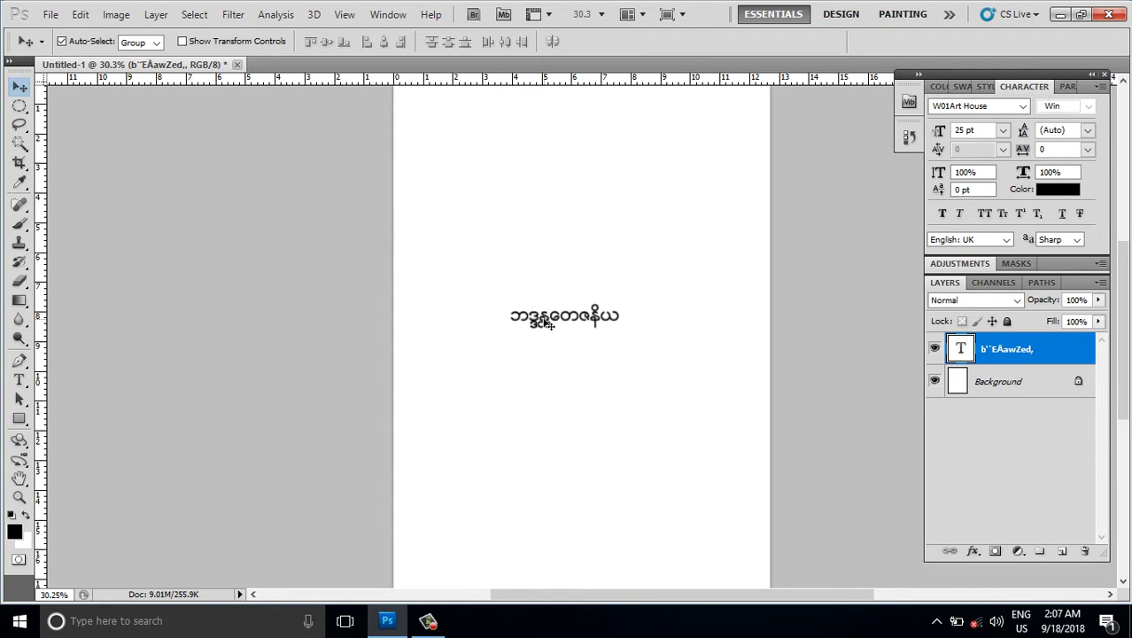
{"action": "left_click_drag", "start_coordinate": [545, 323], "coordinate": [550, 438]}
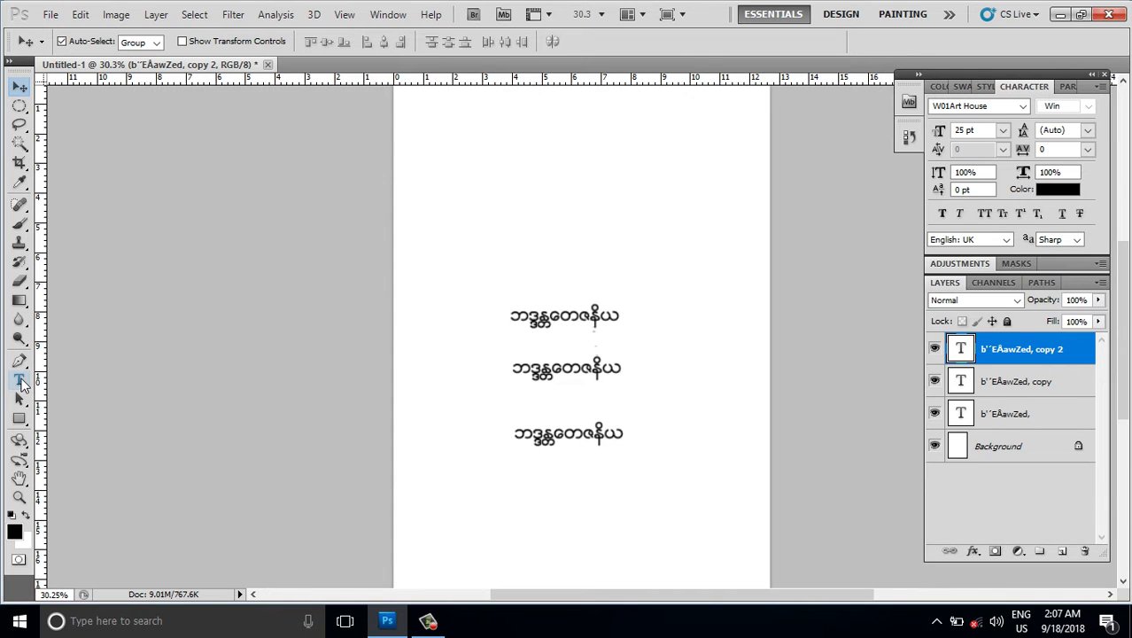
{"action": "left_click", "coordinate": [26, 379]}
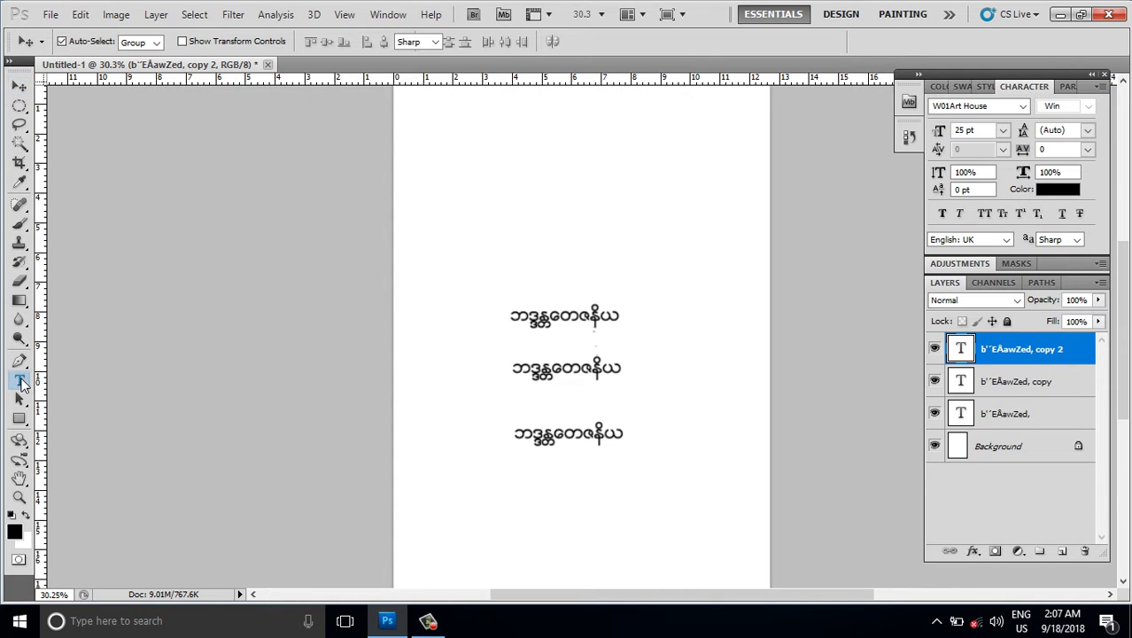
{"action": "left_click", "coordinate": [561, 367]}
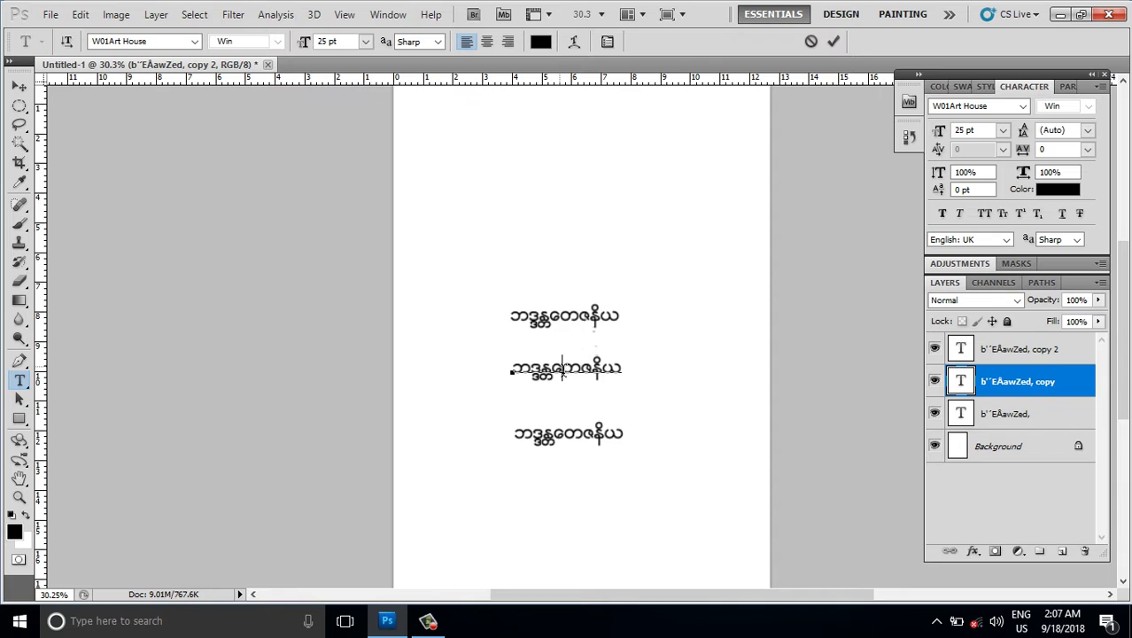
{"action": "key", "text": "ctrl+a"}
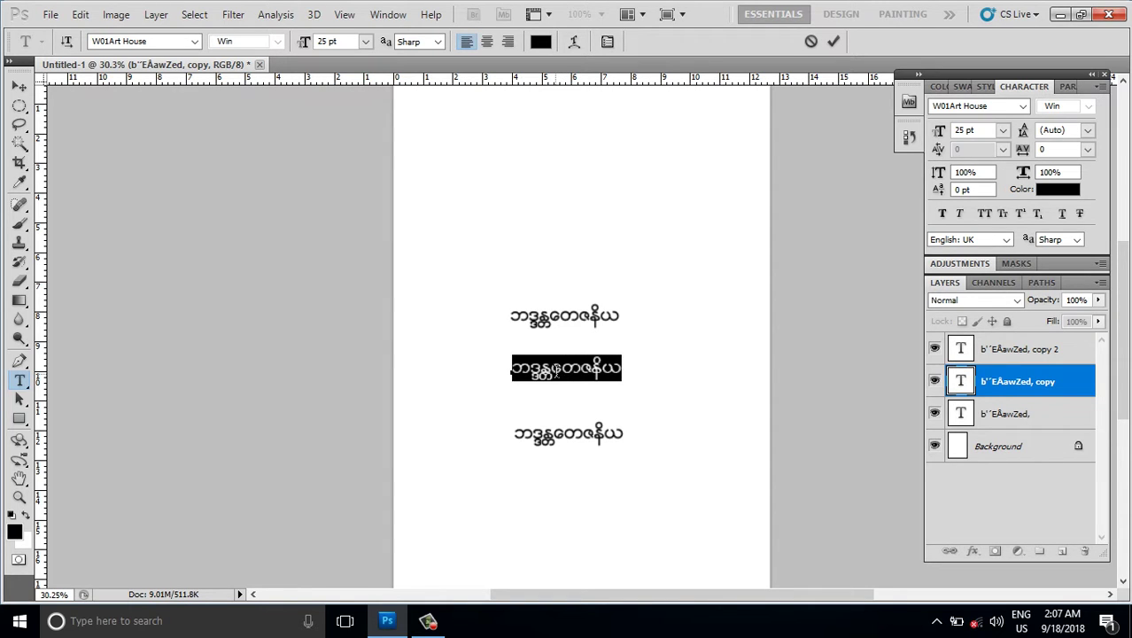
{"action": "key", "text": "ctrl+v"}
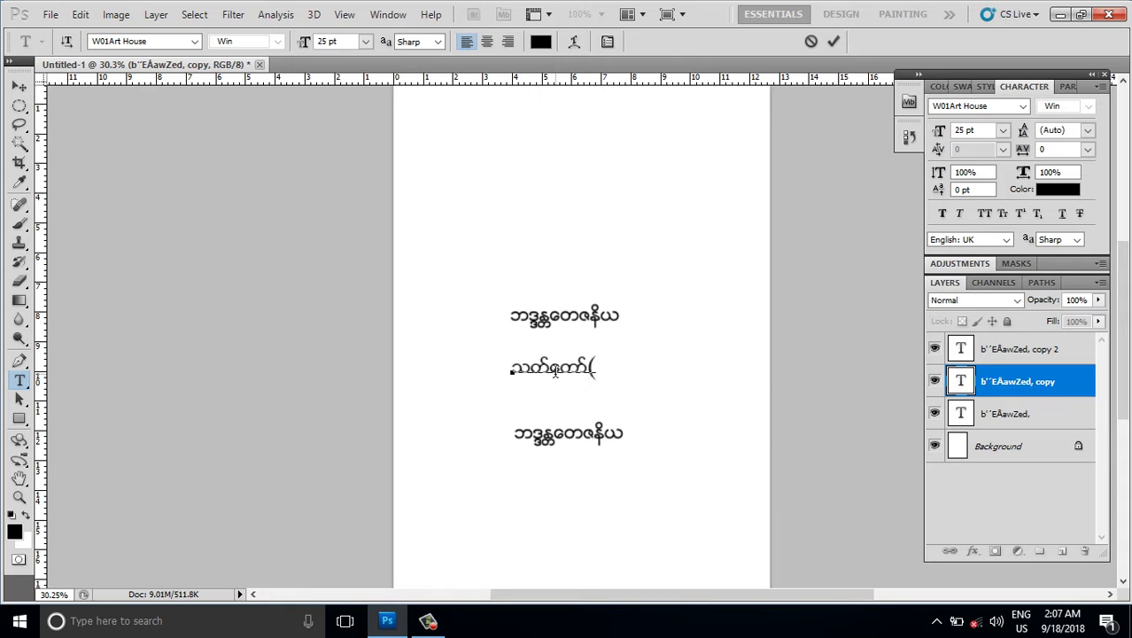
{"action": "type", "text": "၈၂)"}
{"action": "type", "text": " နှစ်ပြ"}
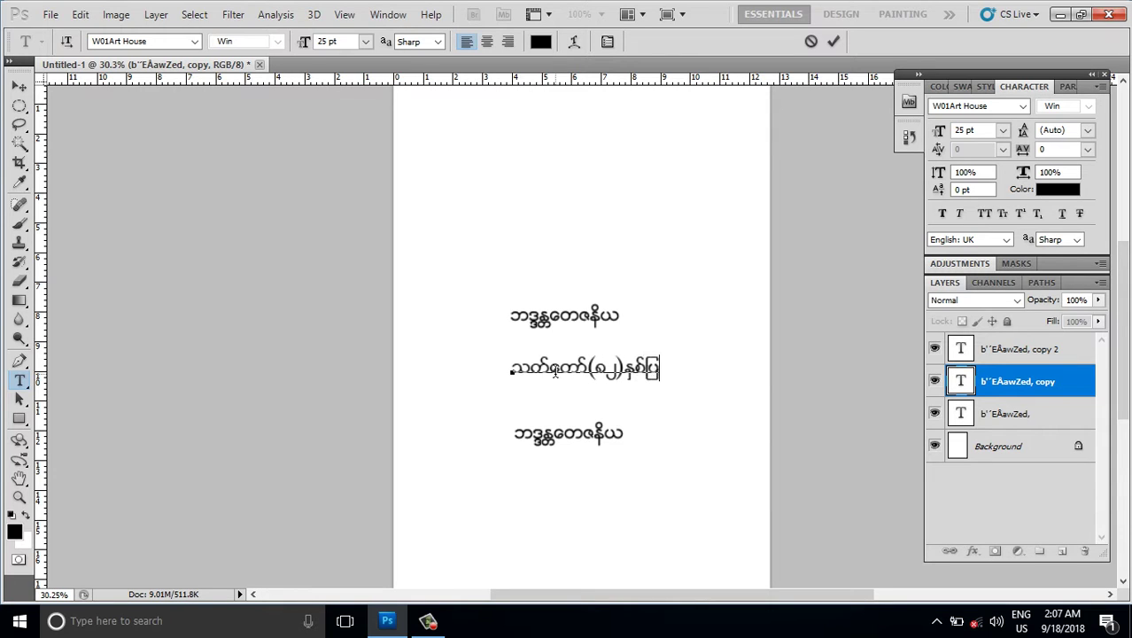
{"action": "type", "text": "ည့်"}
{"action": "type", "text": "ပတ္တ"}
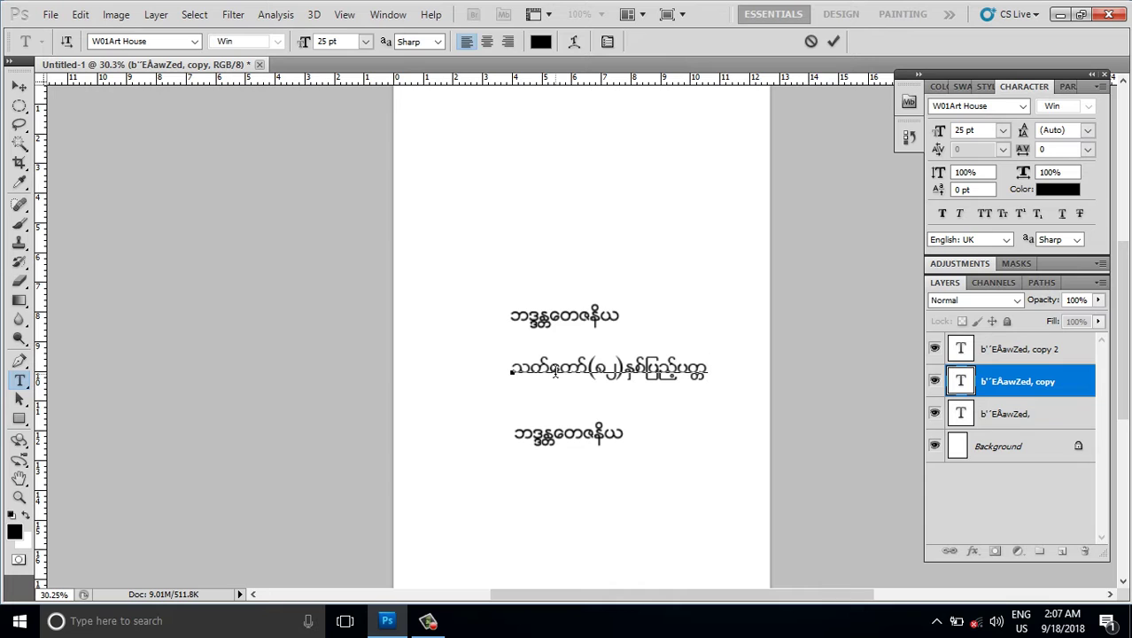
{"action": "type", "text": "မြား"}
{"action": "type", "text": "ရက"}
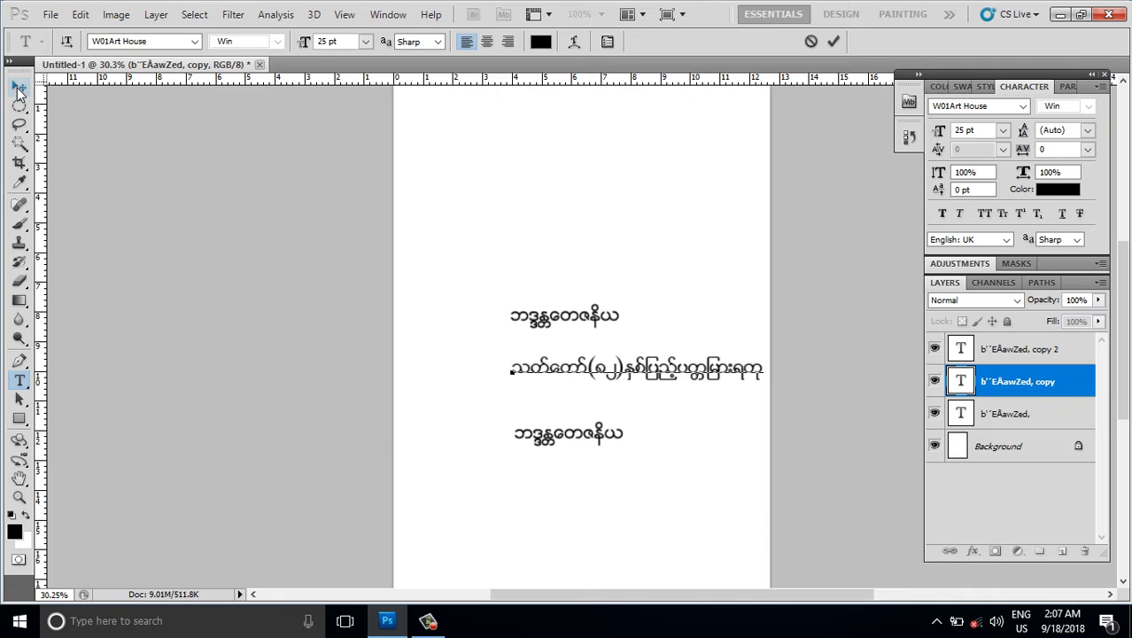
{"action": "left_click", "coordinate": [19, 88]}
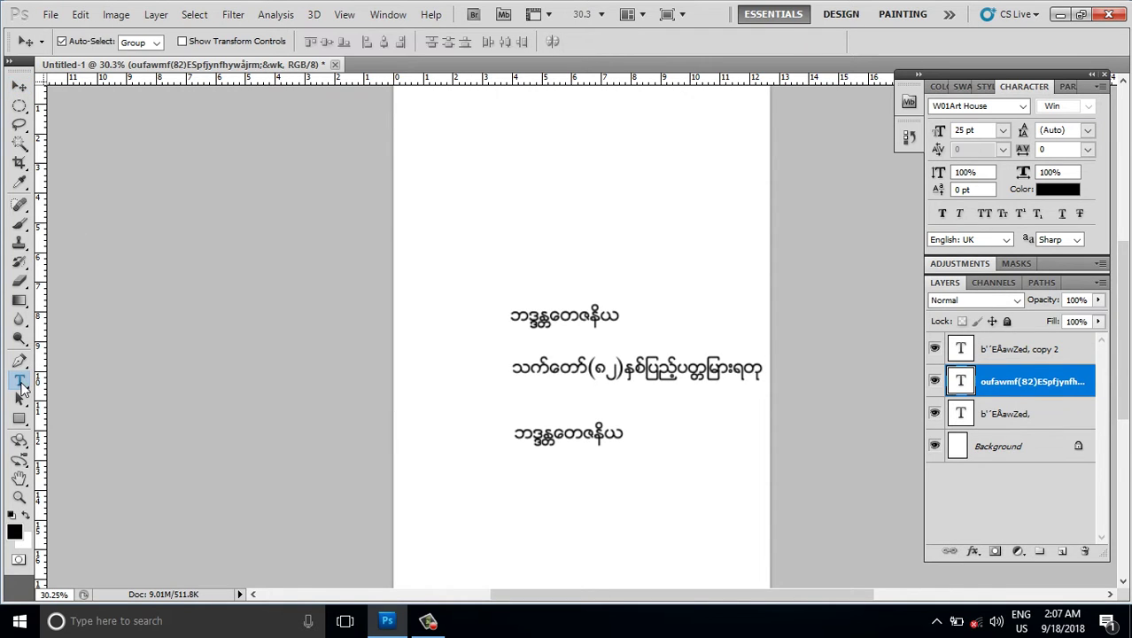
- Replace the bottom line's text with the new Burmese phrase '0dZÆmwarGaehrF*vm'
{"action": "left_click", "coordinate": [20, 382]}
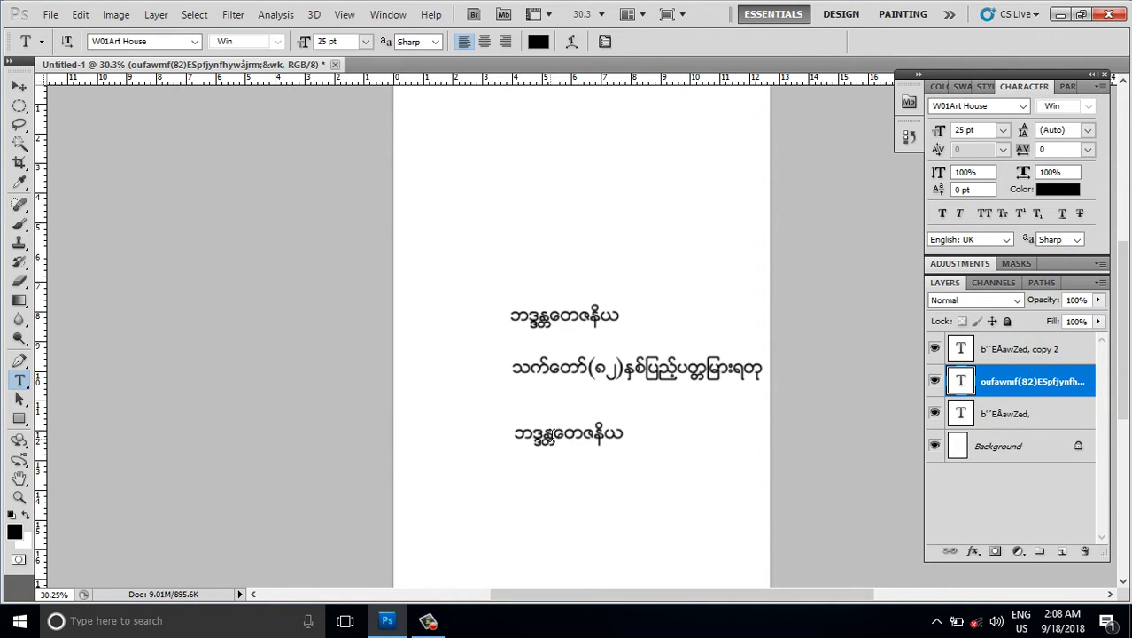
{"action": "left_click", "coordinate": [552, 434]}
{"action": "key", "text": "ctrl+a"}
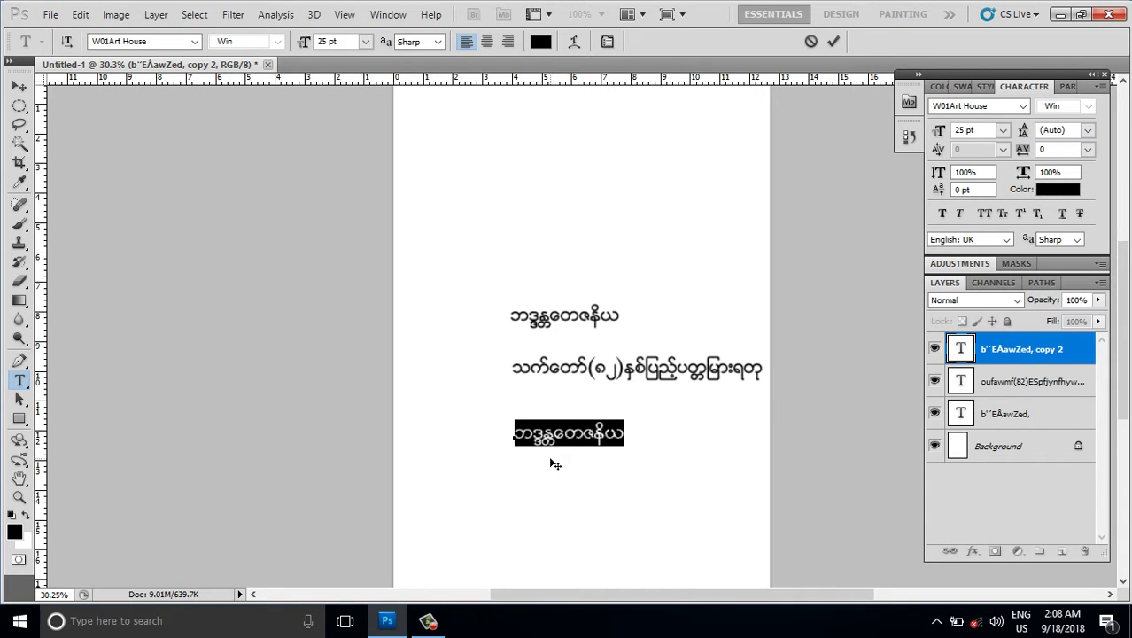
{"action": "type", "text": "0dZÆmw"}
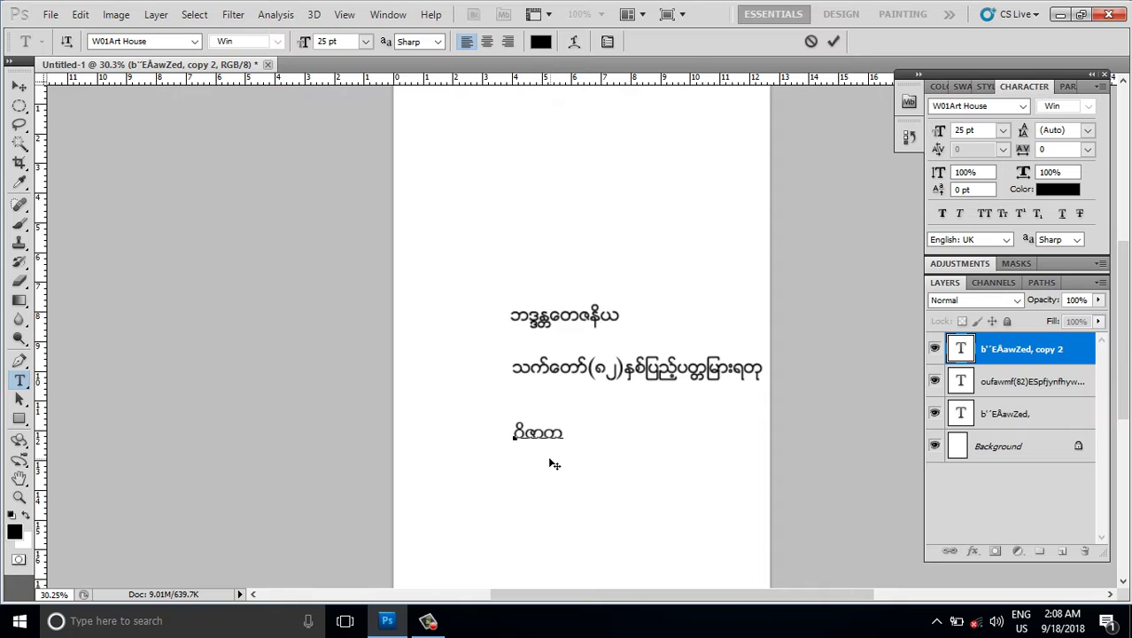
{"action": "type", "text": "arG"}
{"action": "type", "text": "aeh"}
{"action": "type", "text": "rF*v"}
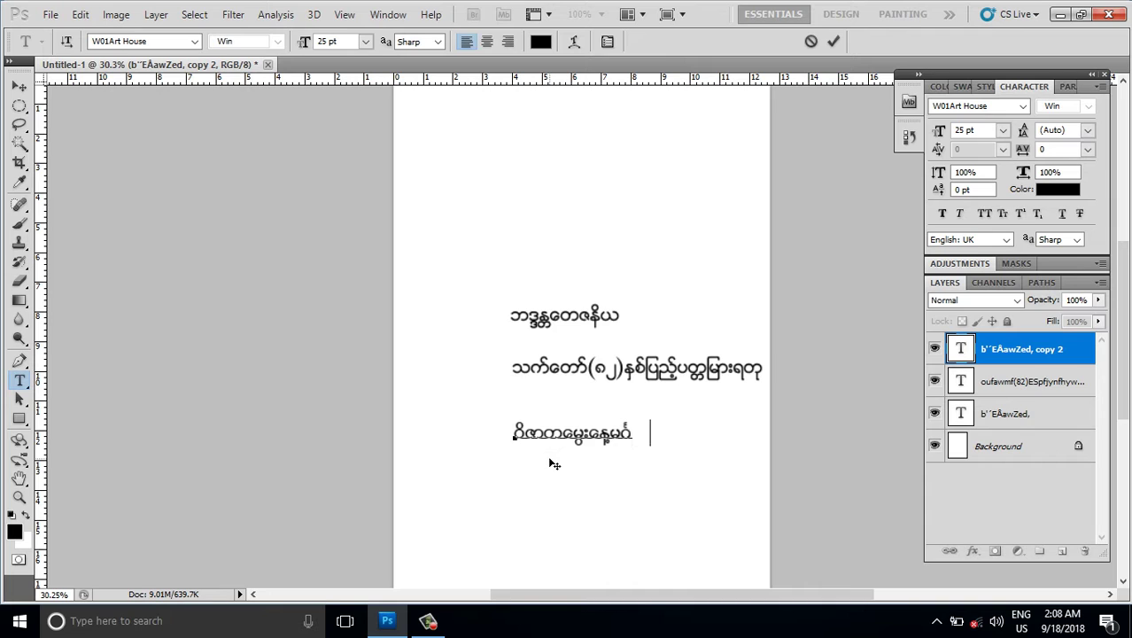
{"action": "type", "text": "m"}
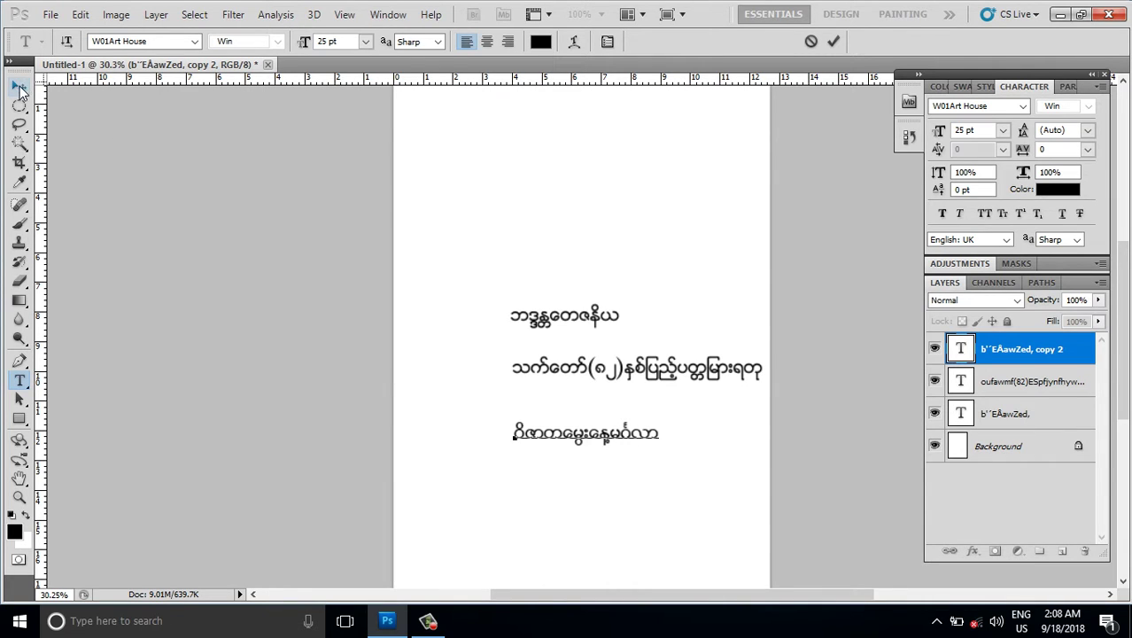
{"action": "left_click", "coordinate": [20, 89]}
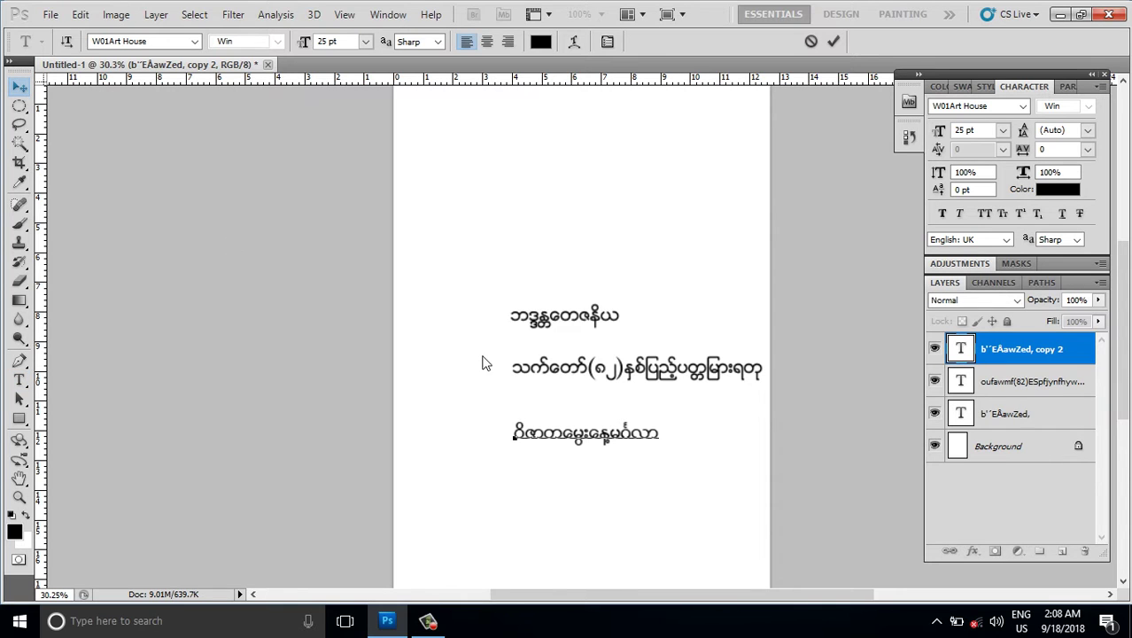
- Move the three text lines down toward the bottom of the page
{"action": "key", "text": "ctrl+minus"}
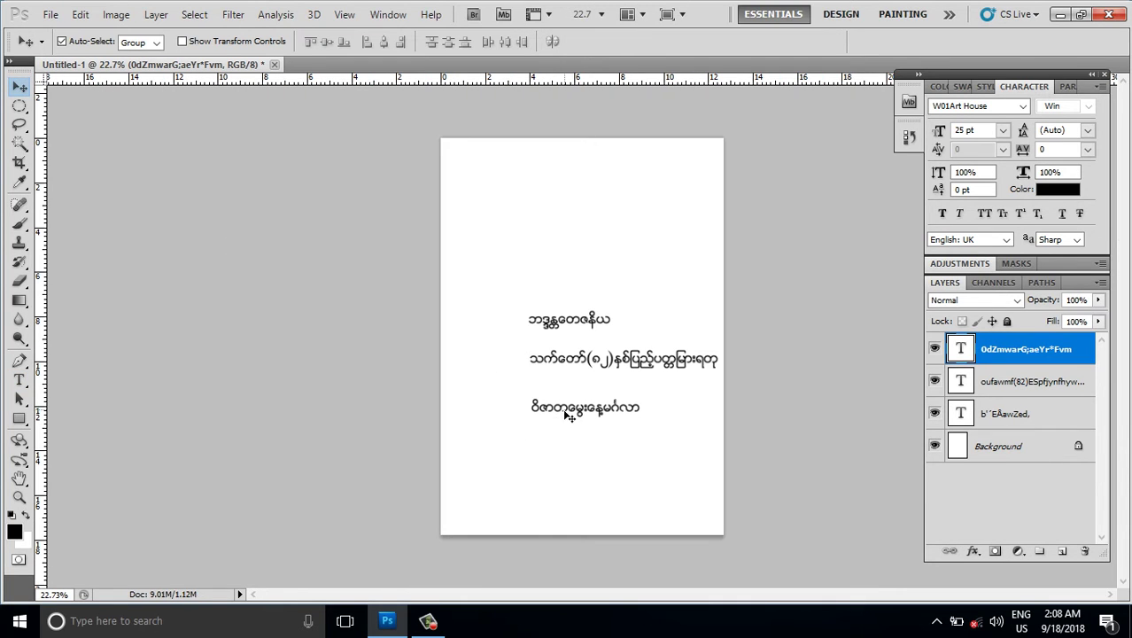
{"action": "mouse_move", "coordinate": [569, 414]}
{"action": "left_mouse_down"}
{"action": "mouse_move", "coordinate": [554, 497]}
{"action": "mouse_move", "coordinate": [566, 508]}
{"action": "left_mouse_up"}
{"action": "left_click_drag", "start_coordinate": [621, 372], "coordinate": [609, 475]}
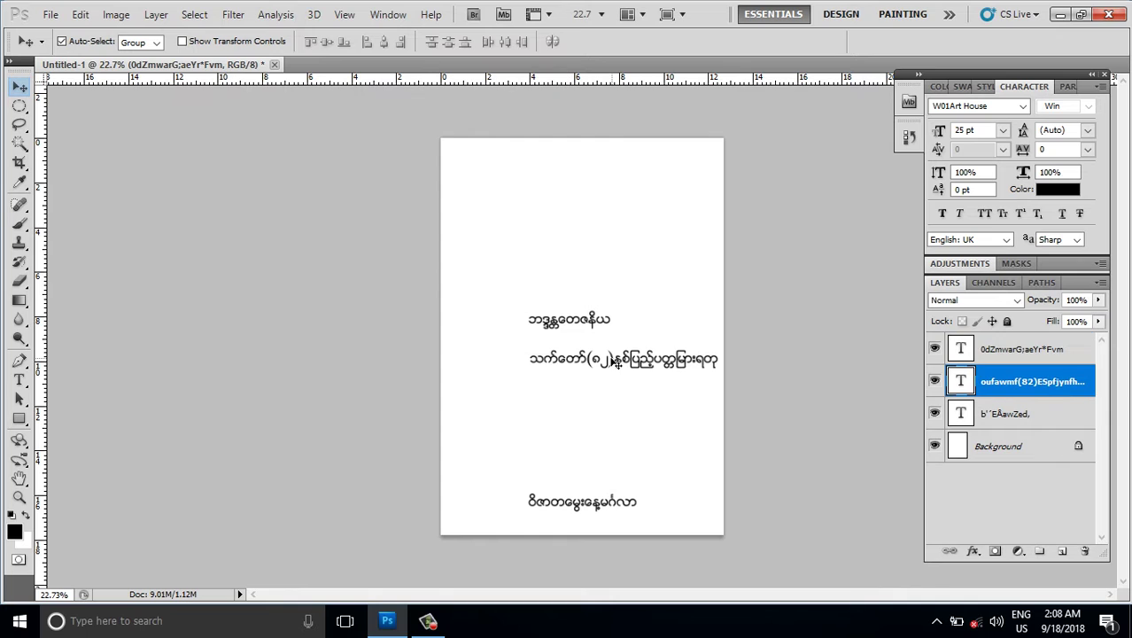
{"action": "left_click_drag", "start_coordinate": [571, 321], "coordinate": [573, 389]}
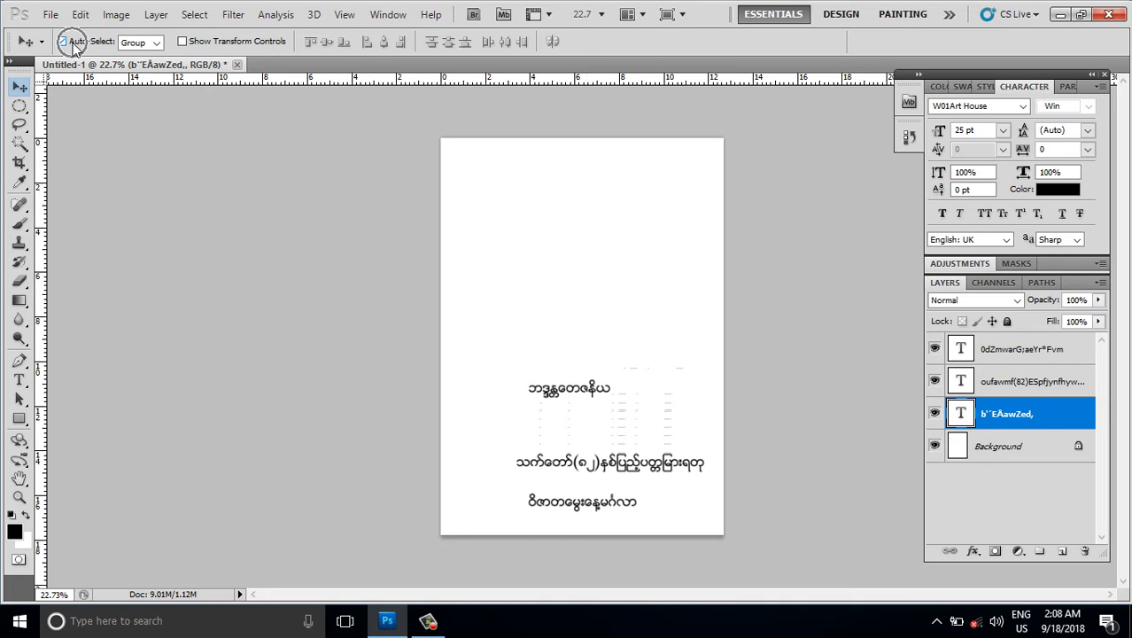
- Turn off Auto-Select and tighten the three lines into a neat stack
{"action": "left_click", "coordinate": [74, 44]}
{"action": "right_click", "coordinate": [567, 393]}
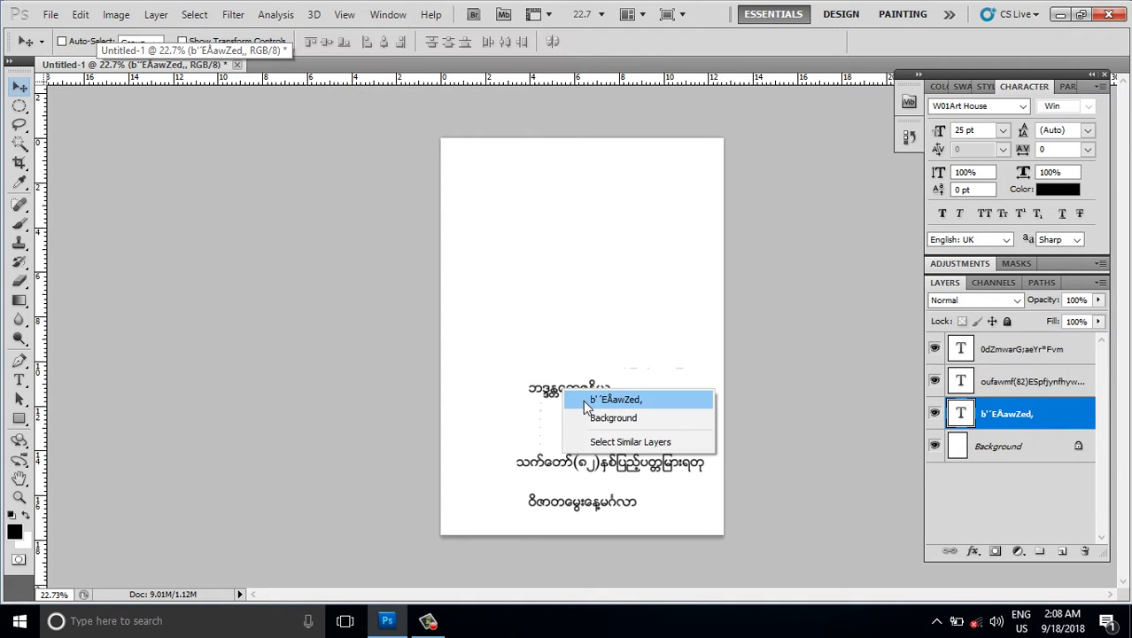
{"action": "left_click", "coordinate": [579, 398]}
{"action": "left_click_drag", "start_coordinate": [574, 397], "coordinate": [588, 436]}
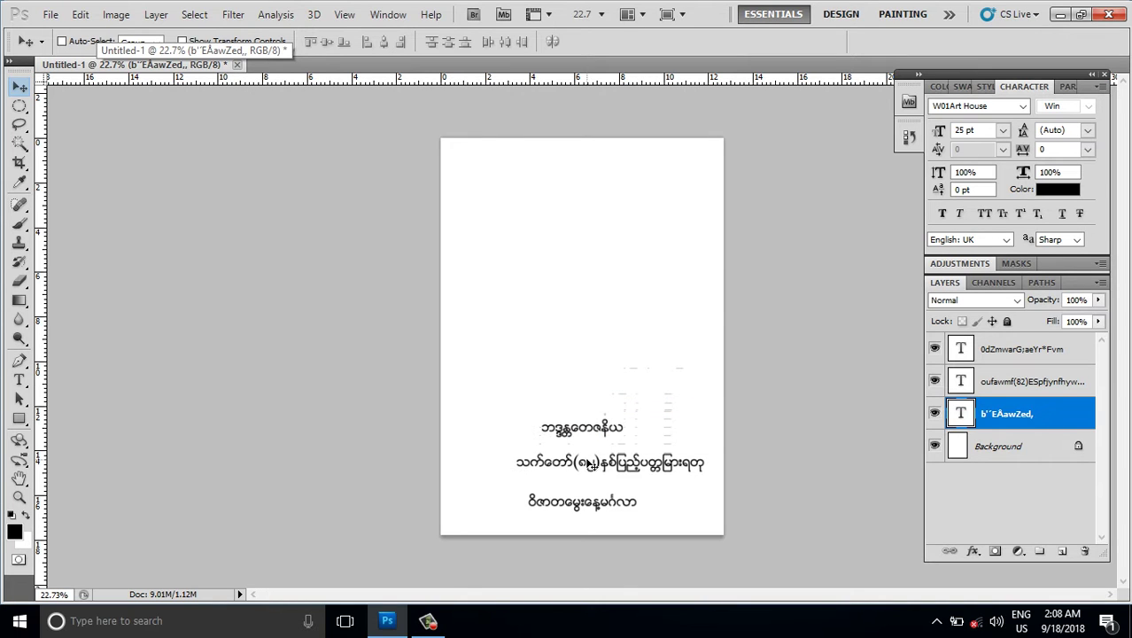
{"action": "right_click", "coordinate": [584, 460]}
{"action": "left_click", "coordinate": [606, 474]}
{"action": "left_click_drag", "start_coordinate": [589, 499], "coordinate": [582, 506]}
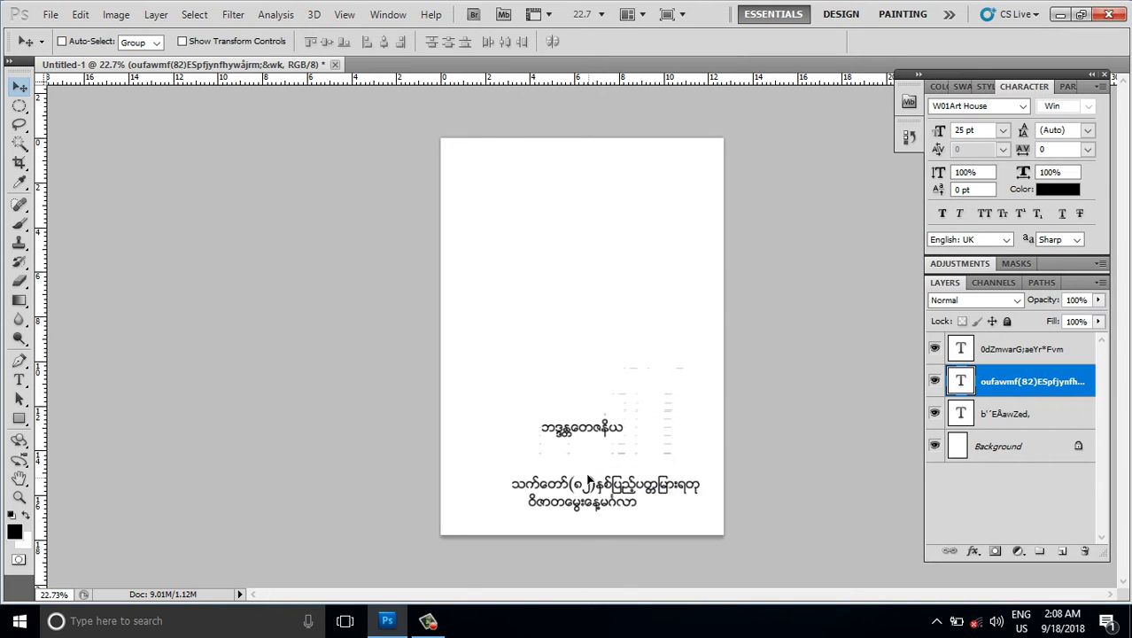
{"action": "right_click", "coordinate": [581, 507]}
{"action": "left_click", "coordinate": [605, 513]}
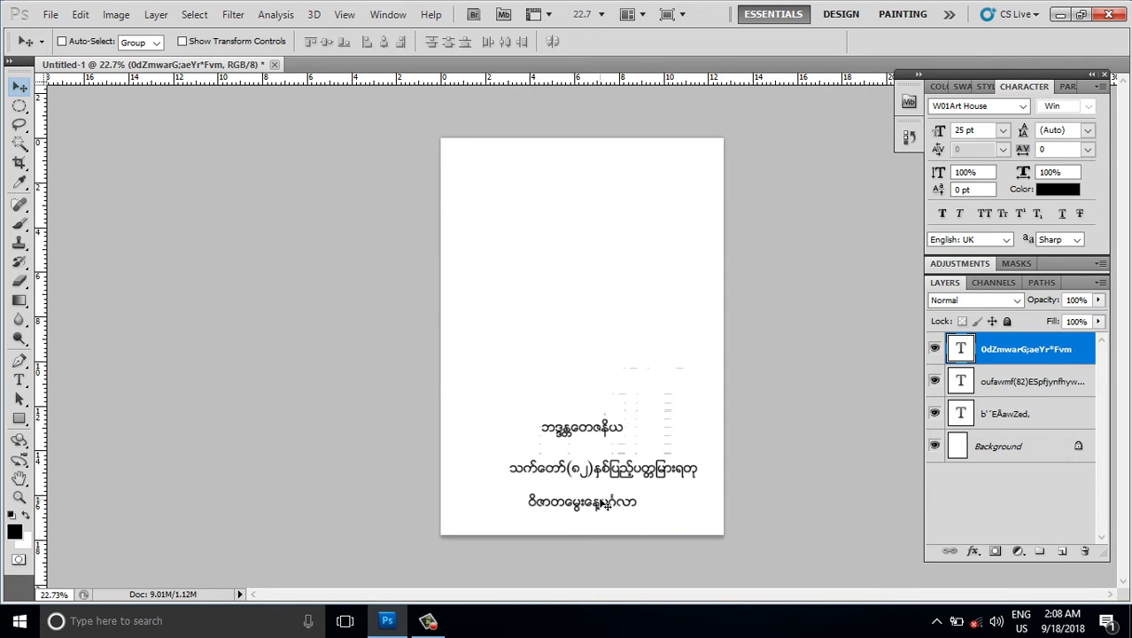
- Centre each text line horizontally on the page using a full-canvas selection
{"action": "key", "text": "ctrl+a"}
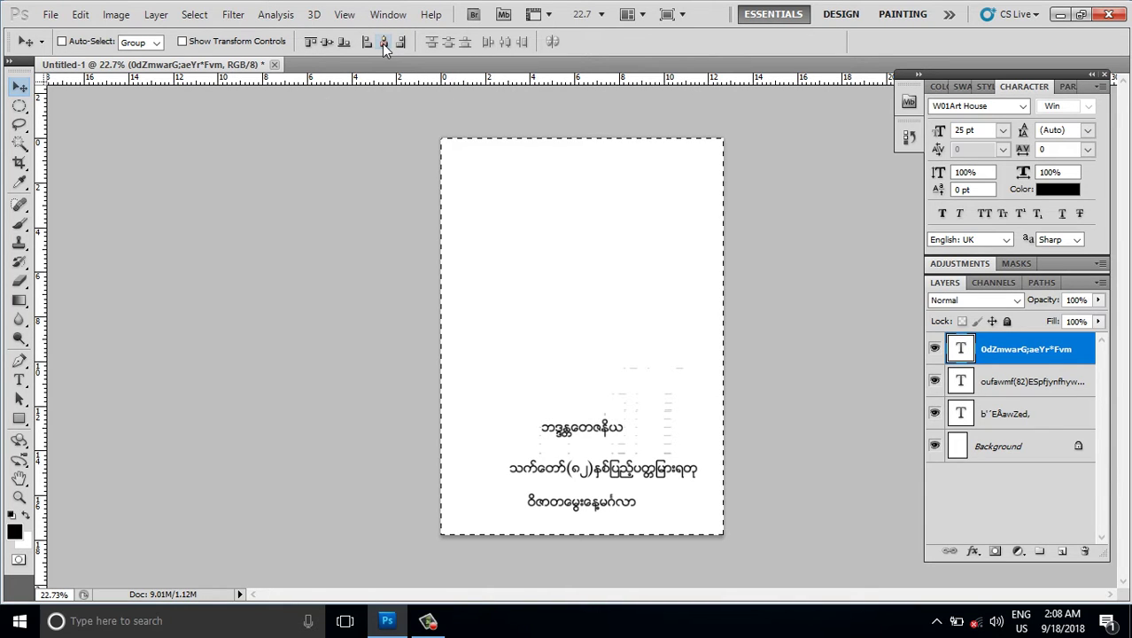
{"action": "key", "text": "ctrl+d"}
{"action": "left_click", "coordinate": [934, 349]}
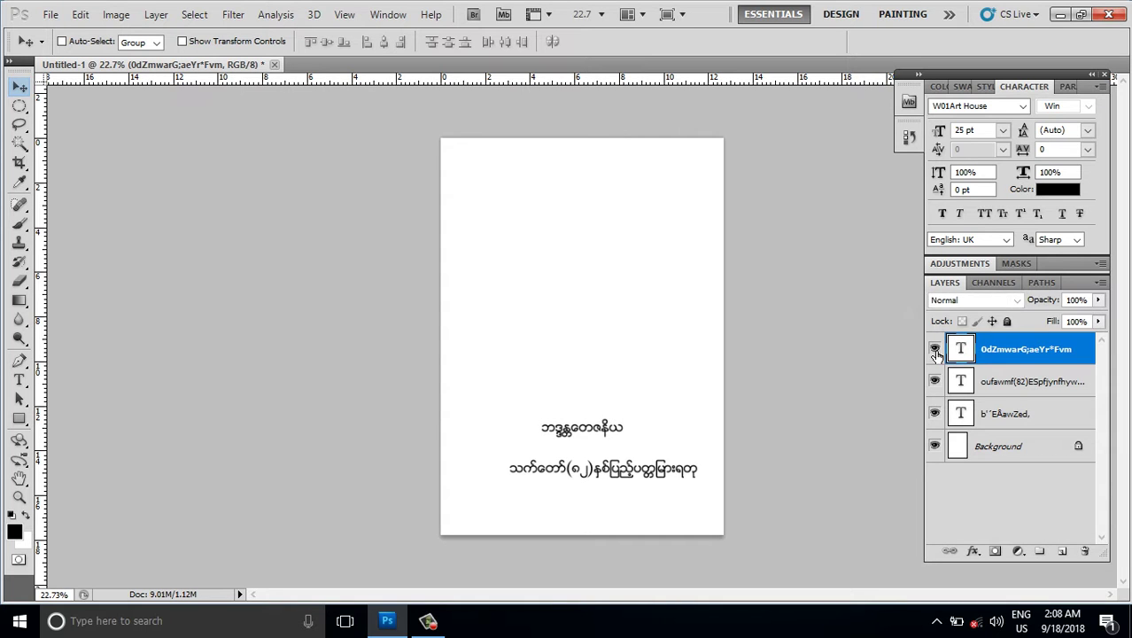
{"action": "left_click", "coordinate": [985, 388]}
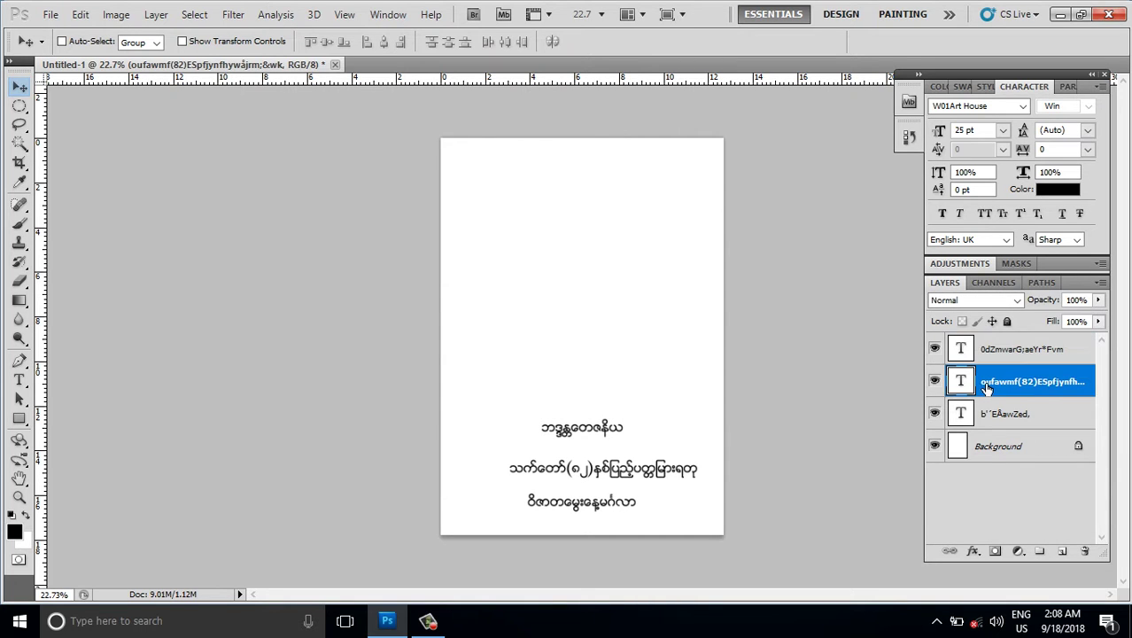
{"action": "key", "text": "ctrl+a"}
{"action": "left_click", "coordinate": [378, 45]}
{"action": "key", "text": "ctrl+d"}
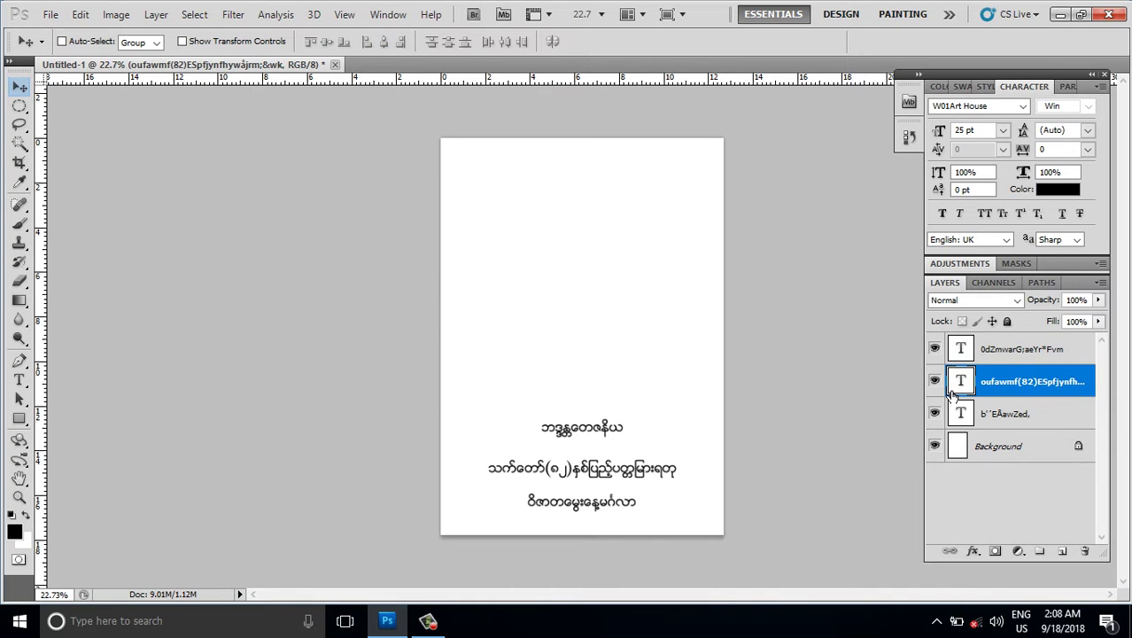
{"action": "left_click", "coordinate": [988, 414]}
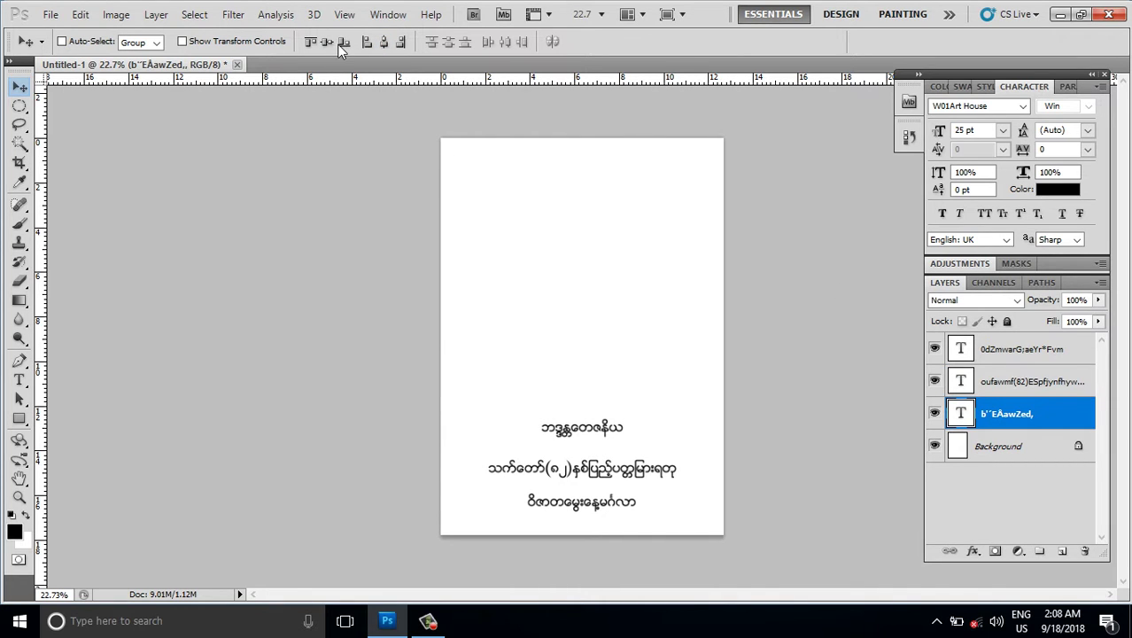
{"action": "key", "text": "ctrl+a"}
{"action": "key", "text": "ctrl+d"}
{"action": "key", "text": "ctrl+o"}
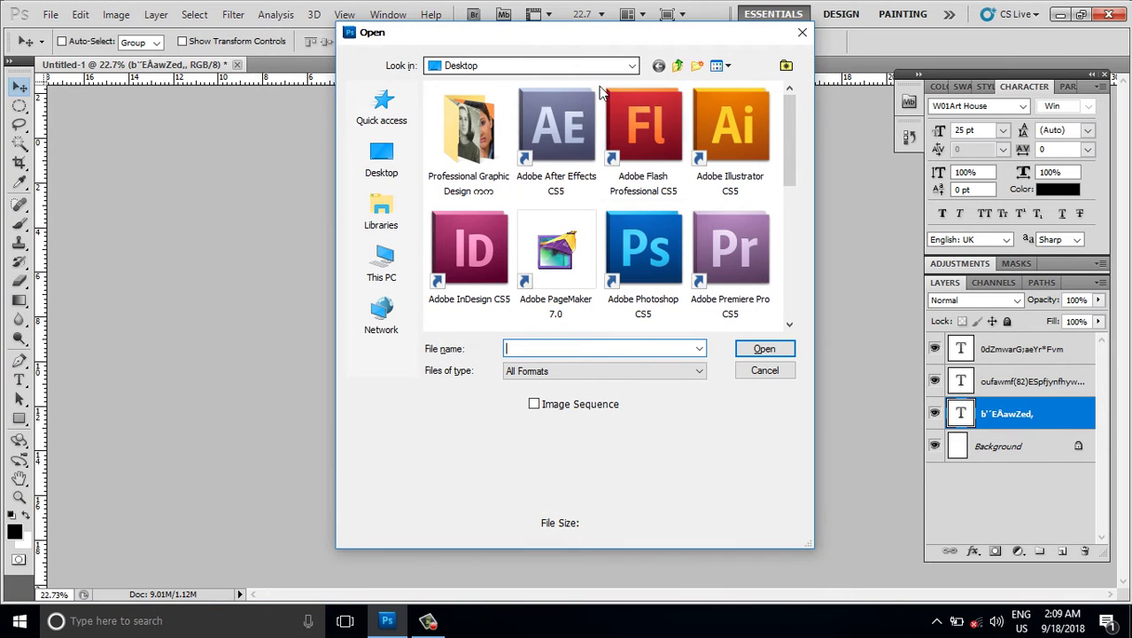
- Browse to the Desktop's Professional Graphic Design folder in the Open dialog
{"action": "left_click", "coordinate": [801, 33]}
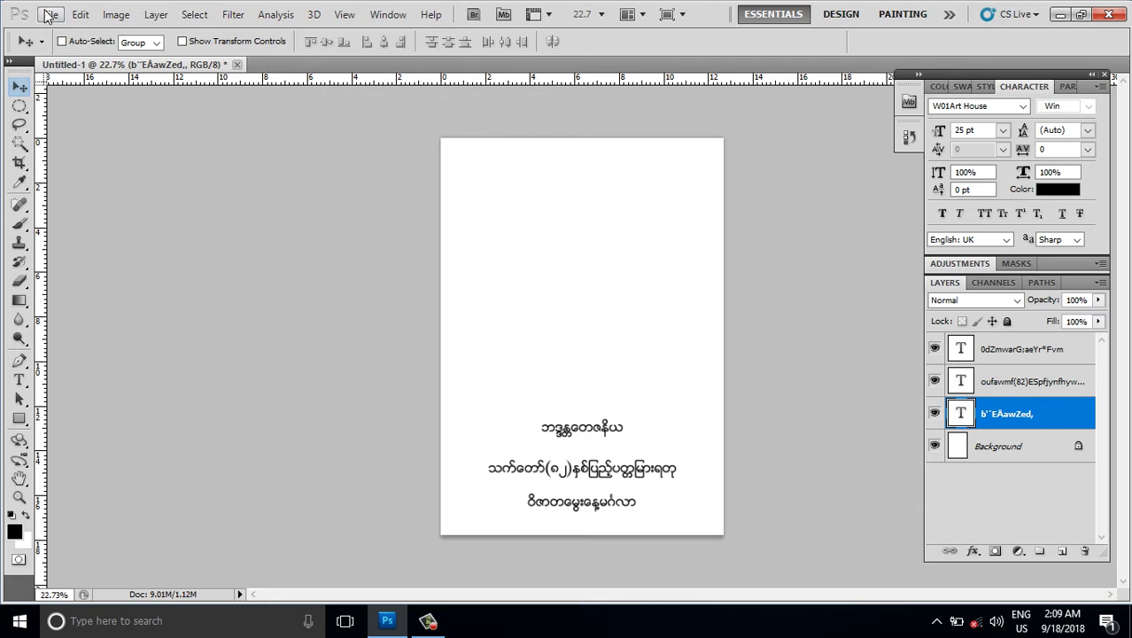
{"action": "left_click", "coordinate": [51, 14]}
{"action": "left_click", "coordinate": [64, 50]}
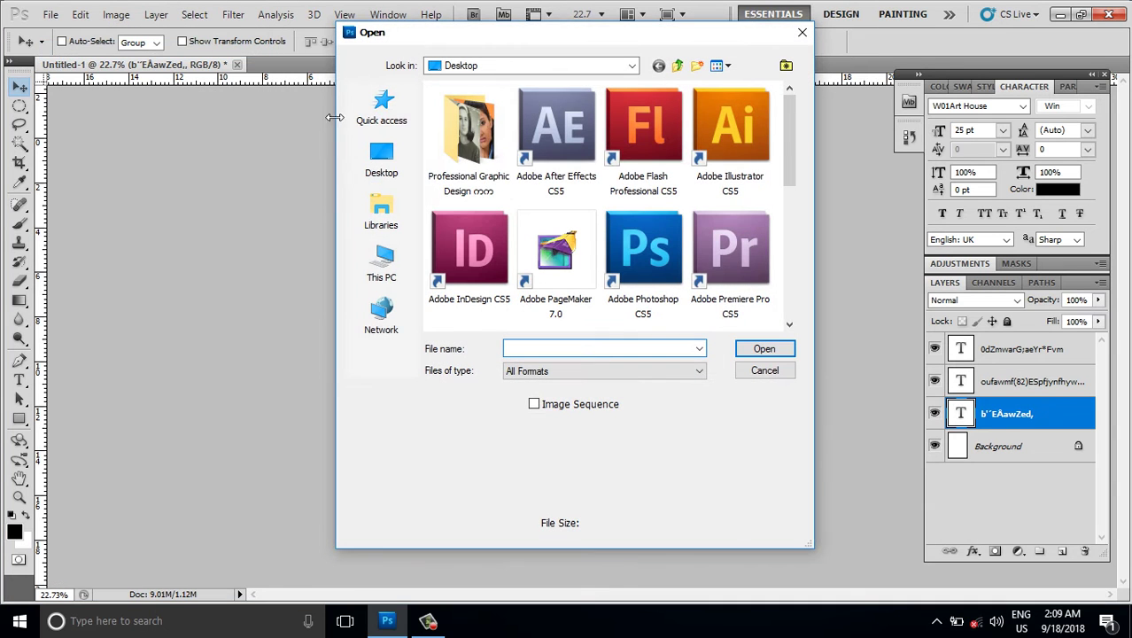
{"action": "left_click", "coordinate": [382, 159]}
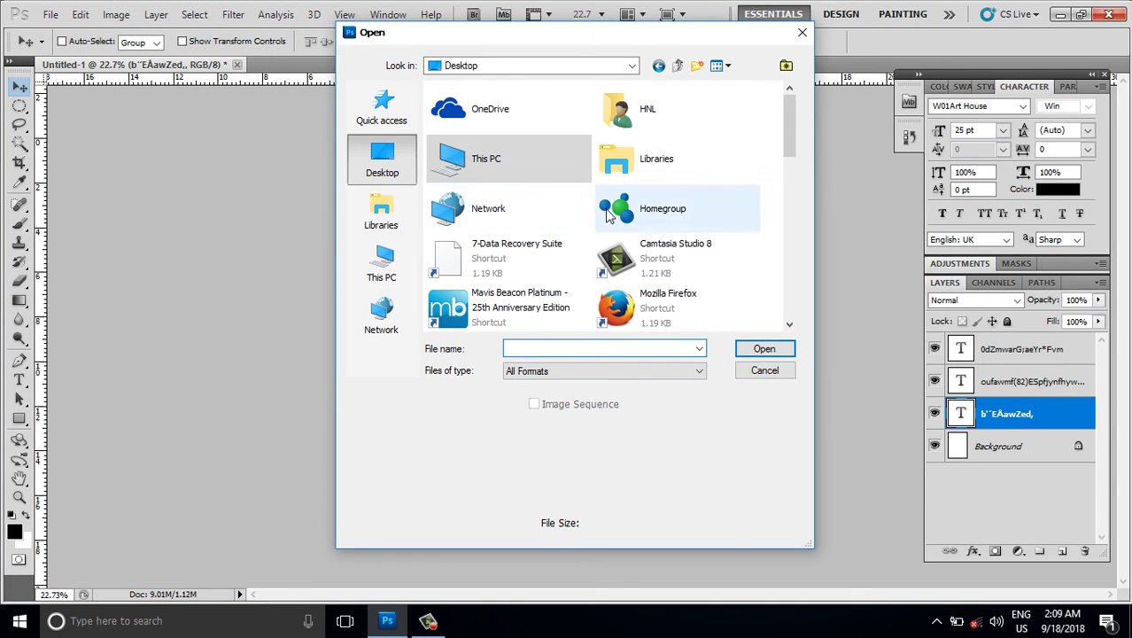
{"action": "scroll", "coordinate": [469, 209], "scroll_direction": "down", "scroll_amount": 5}
{"action": "double_click", "coordinate": [474, 172]}
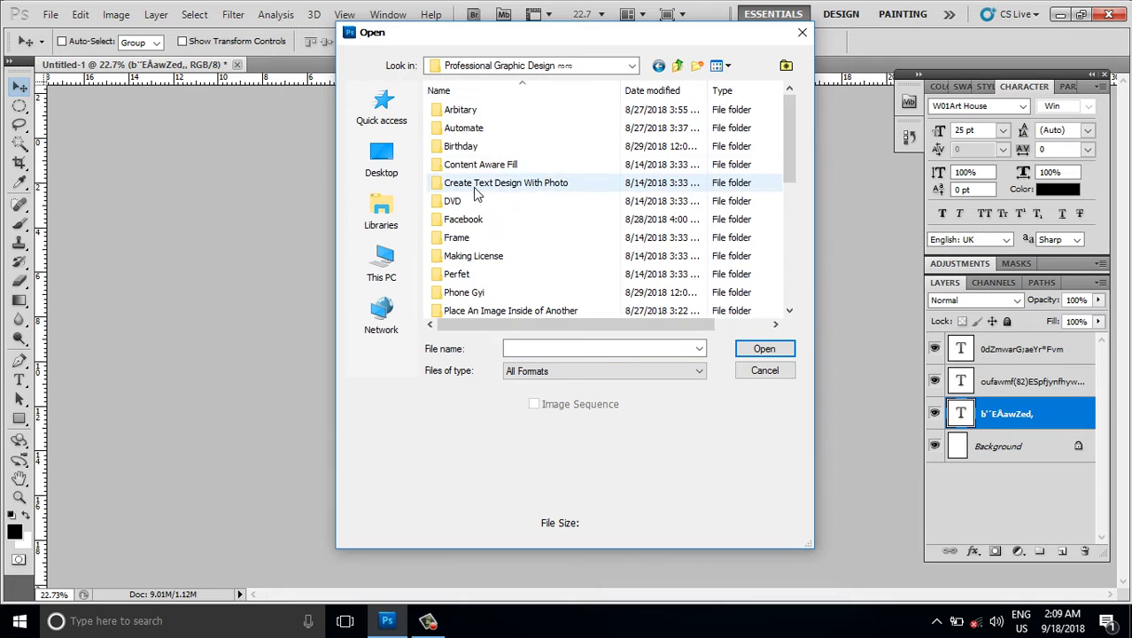
{"action": "scroll", "coordinate": [465, 253], "scroll_direction": "down", "scroll_amount": 1}
- Open the monk photo and Untitled-1.psd together from the Phone Gyi folder
{"action": "left_click", "coordinate": [462, 240]}
{"action": "double_click", "coordinate": [462, 241]}
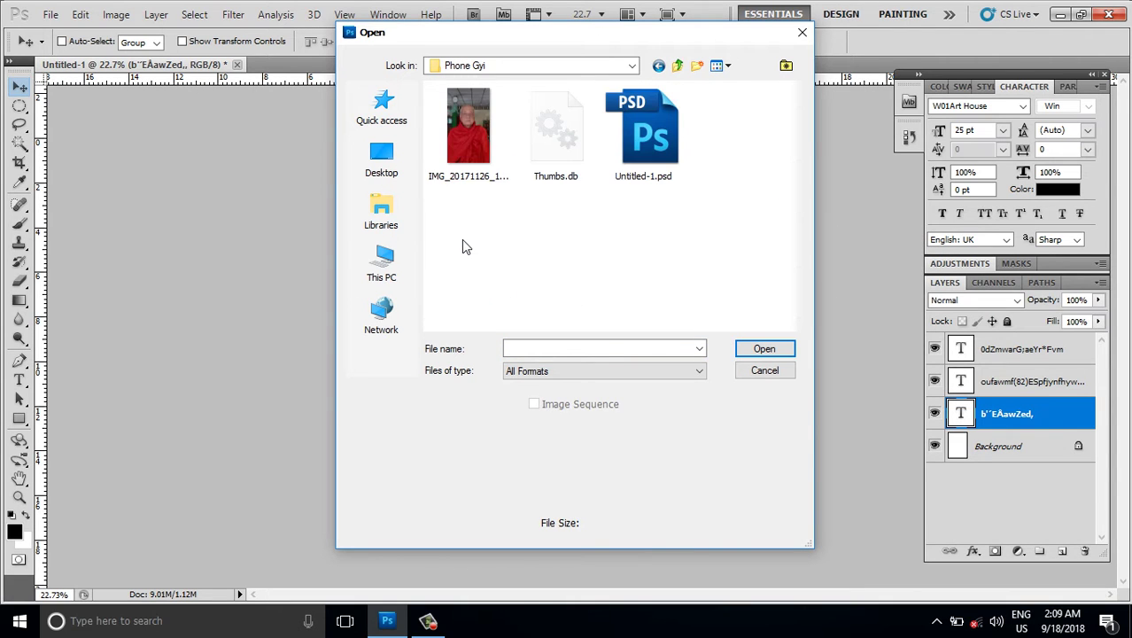
{"action": "left_click", "coordinate": [465, 136]}
{"action": "left_click", "coordinate": [652, 156]}
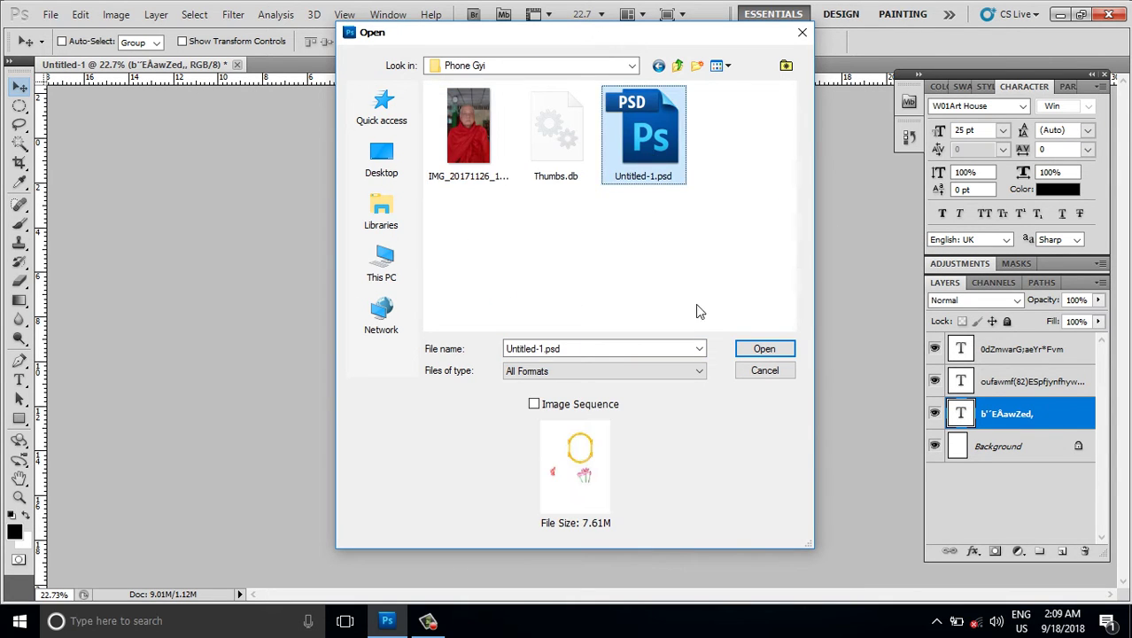
{"action": "left_click", "coordinate": [484, 190], "text": "ctrl"}
{"action": "left_click", "coordinate": [778, 349]}
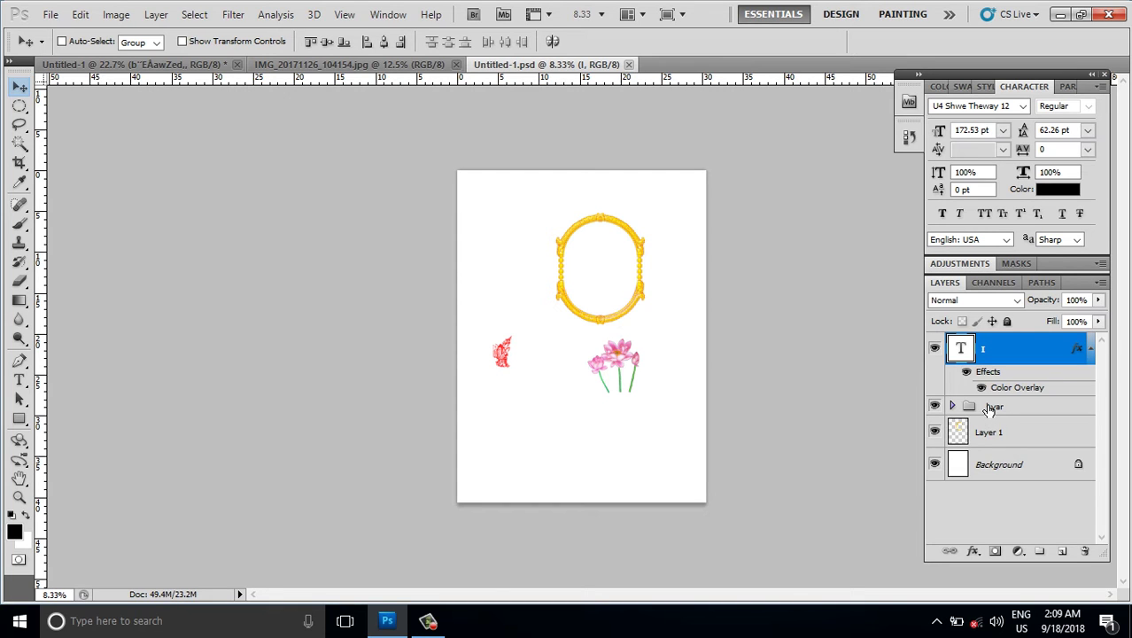
- Select layers I, kyar and Layer 1 and float both documents side by side
{"action": "left_click", "coordinate": [990, 407], "text": "shift"}
{"action": "left_click", "coordinate": [994, 431], "text": "shift"}
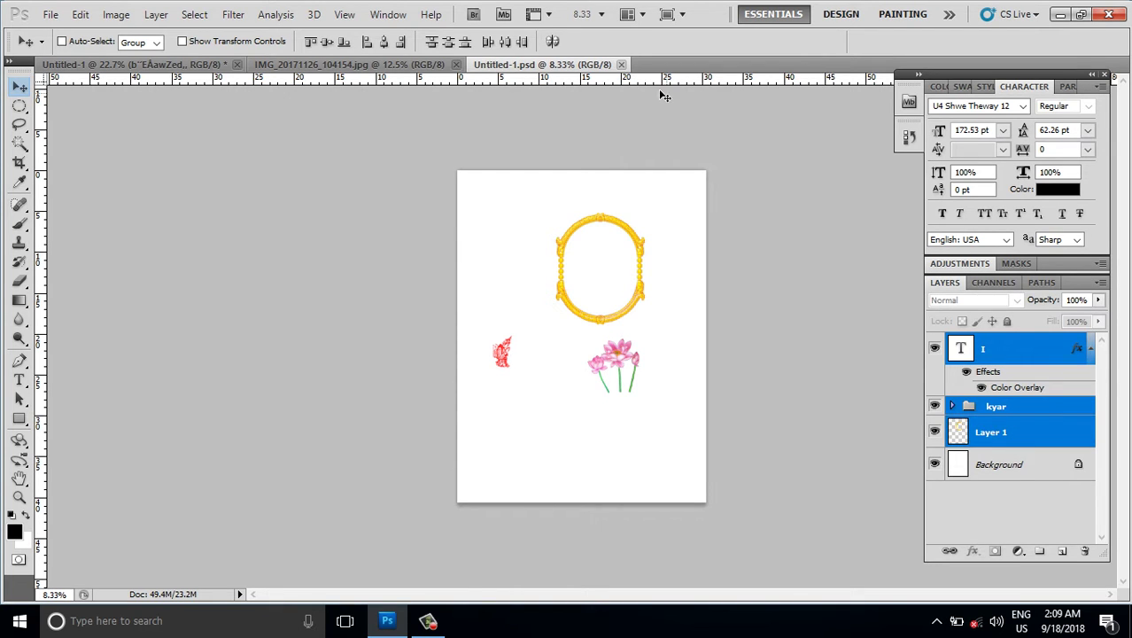
{"action": "left_click_drag", "start_coordinate": [544, 65], "coordinate": [662, 170]}
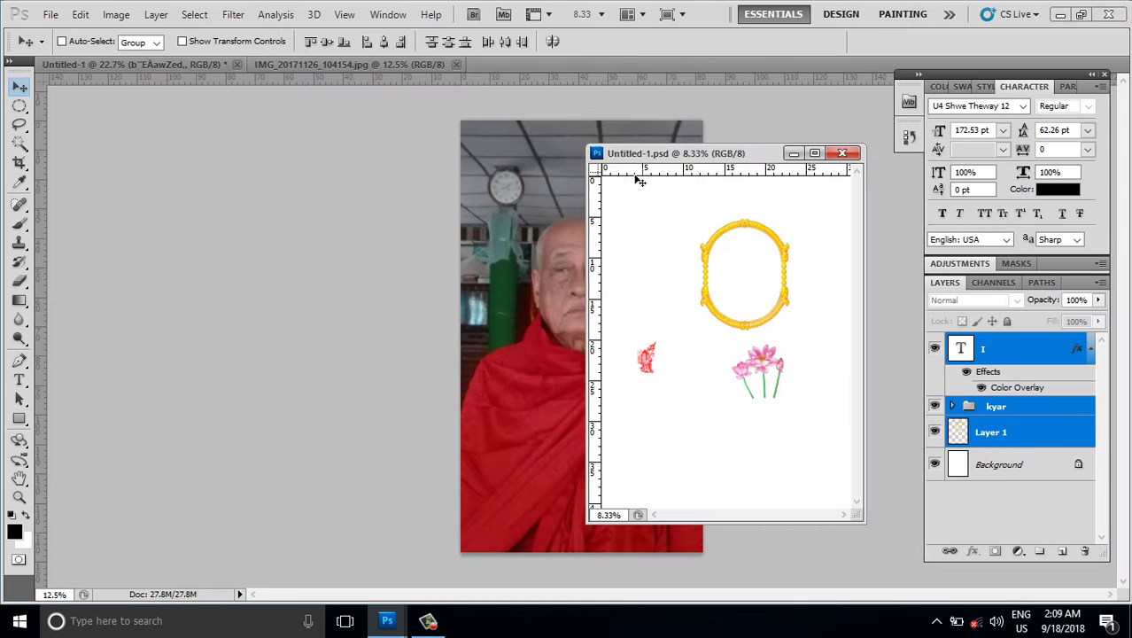
{"action": "left_click_drag", "start_coordinate": [206, 135], "coordinate": [206, 124]}
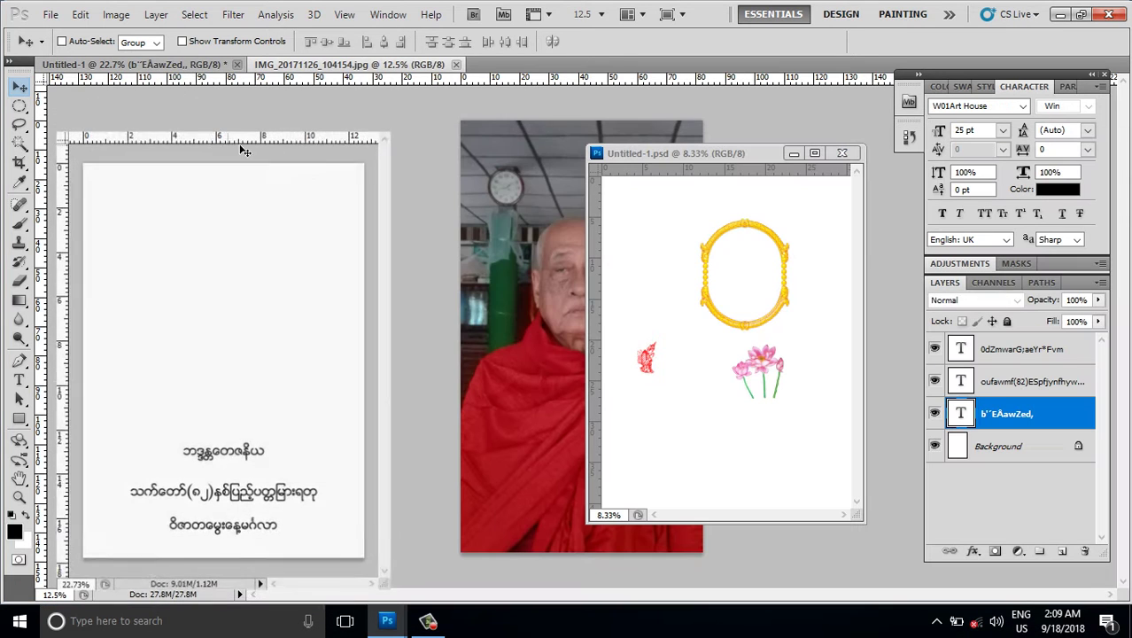
- Copy the three layers onto the greeting card and close Untitled-1.psd
{"action": "left_click", "coordinate": [732, 155]}
{"action": "mouse_move", "coordinate": [1001, 425]}
{"action": "left_mouse_down"}
{"action": "mouse_move", "coordinate": [950, 361]}
{"action": "mouse_move", "coordinate": [227, 263]}
{"action": "left_mouse_up"}
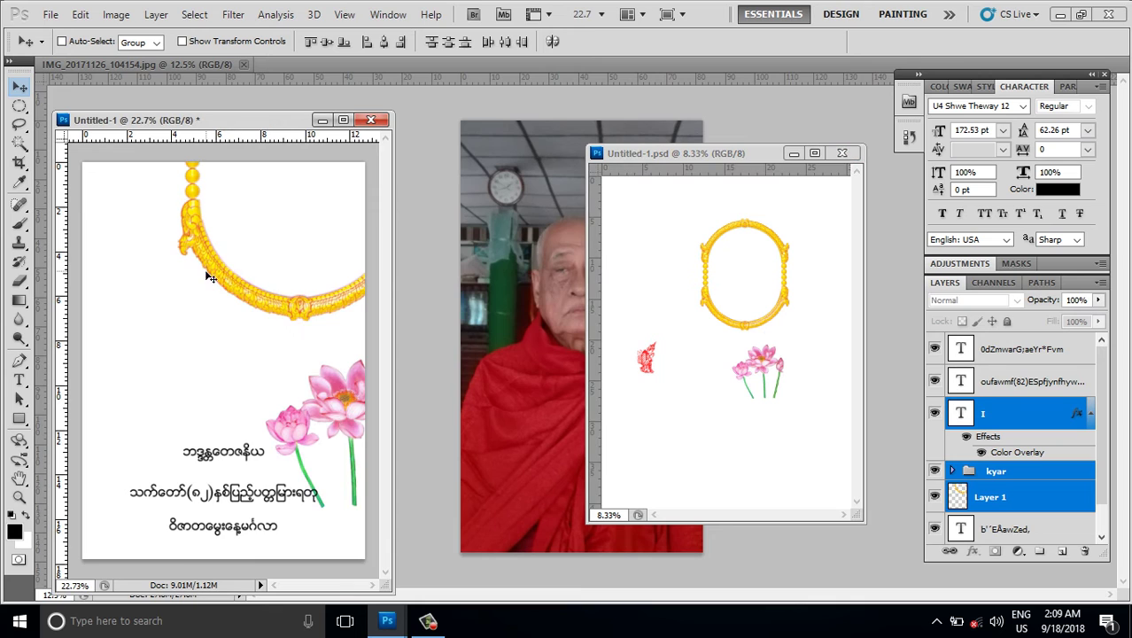
{"action": "left_click", "coordinate": [844, 155]}
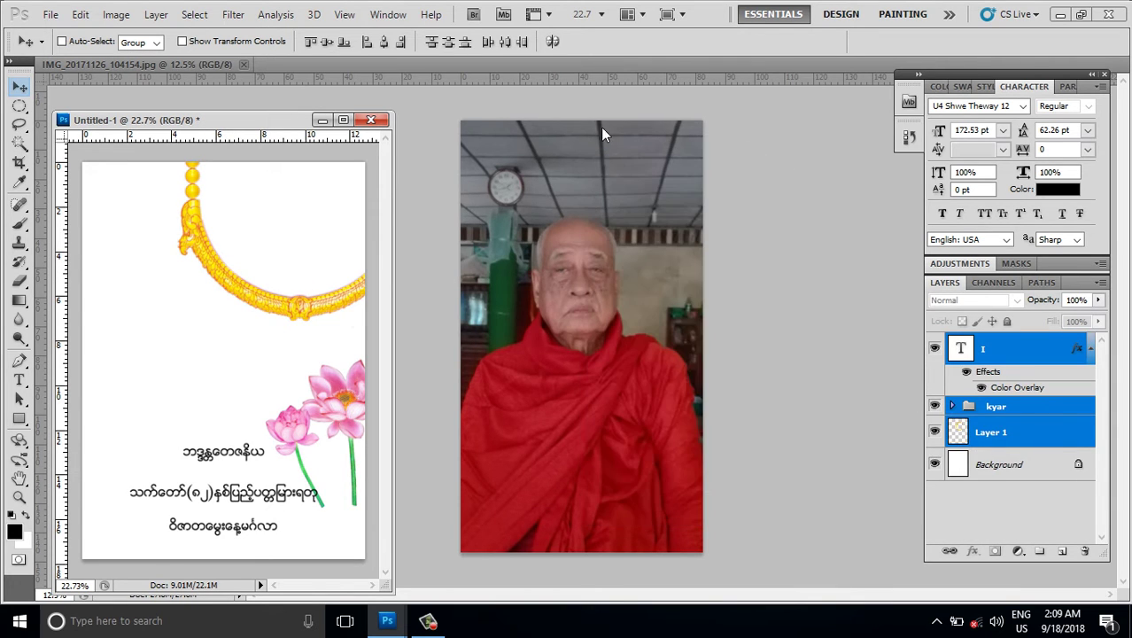
{"action": "left_click_drag", "start_coordinate": [233, 124], "coordinate": [464, 70]}
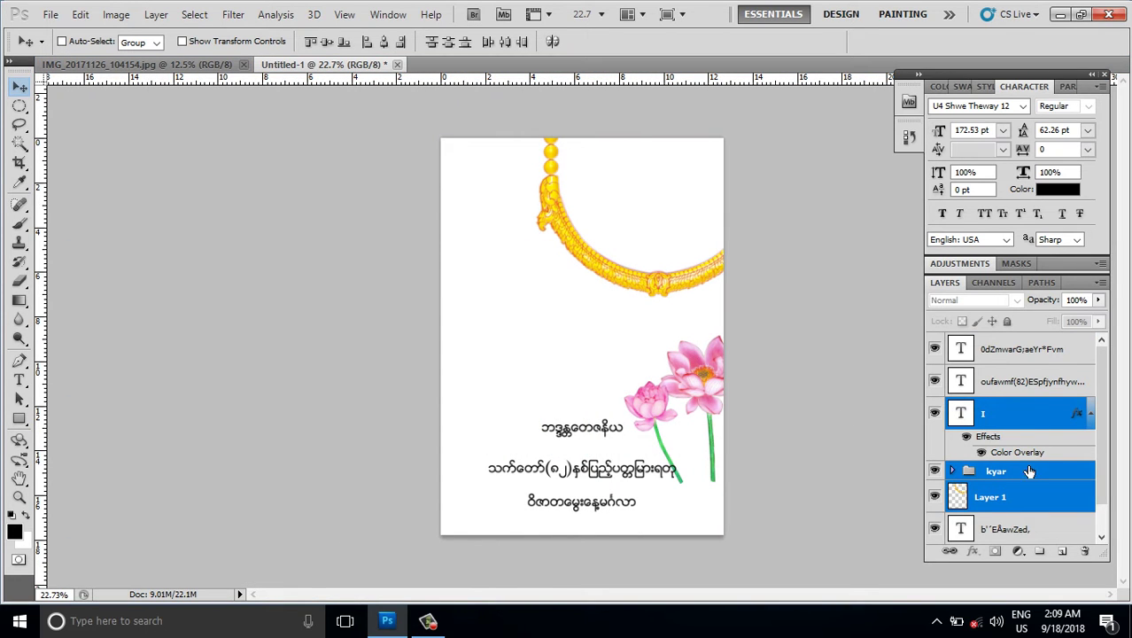
- Scale the copied artwork to 42.73% and position it above the three text lines
{"action": "left_click", "coordinate": [1026, 493]}
{"action": "key", "text": "ctrl+t"}
{"action": "key", "text": "ctrl+0"}
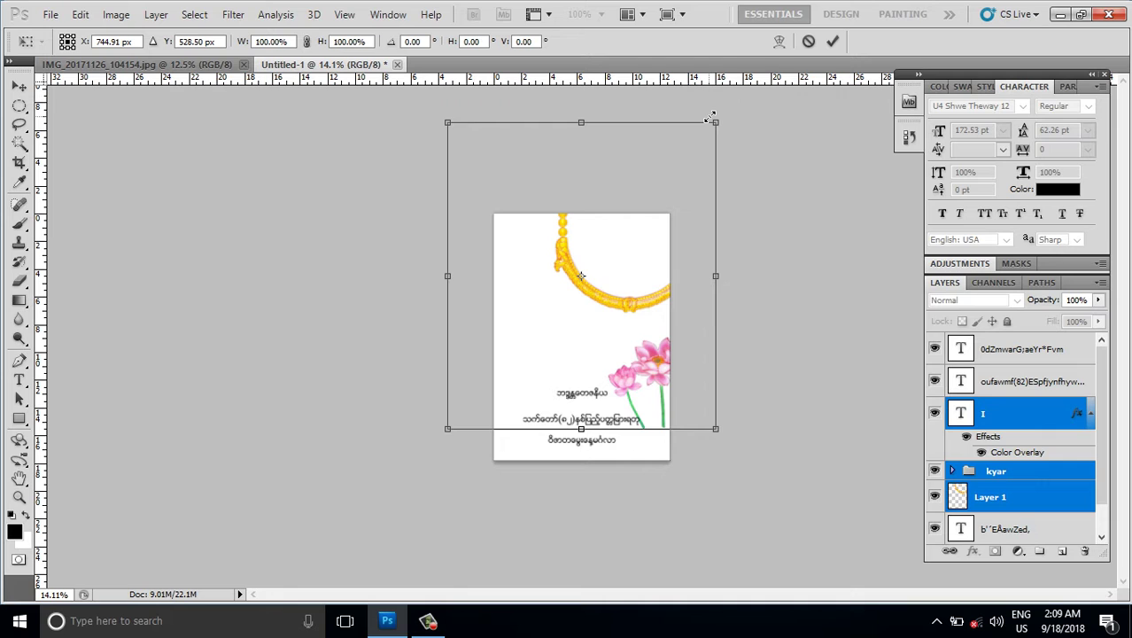
{"action": "left_click_drag", "start_coordinate": [710, 117], "coordinate": [644, 216]}
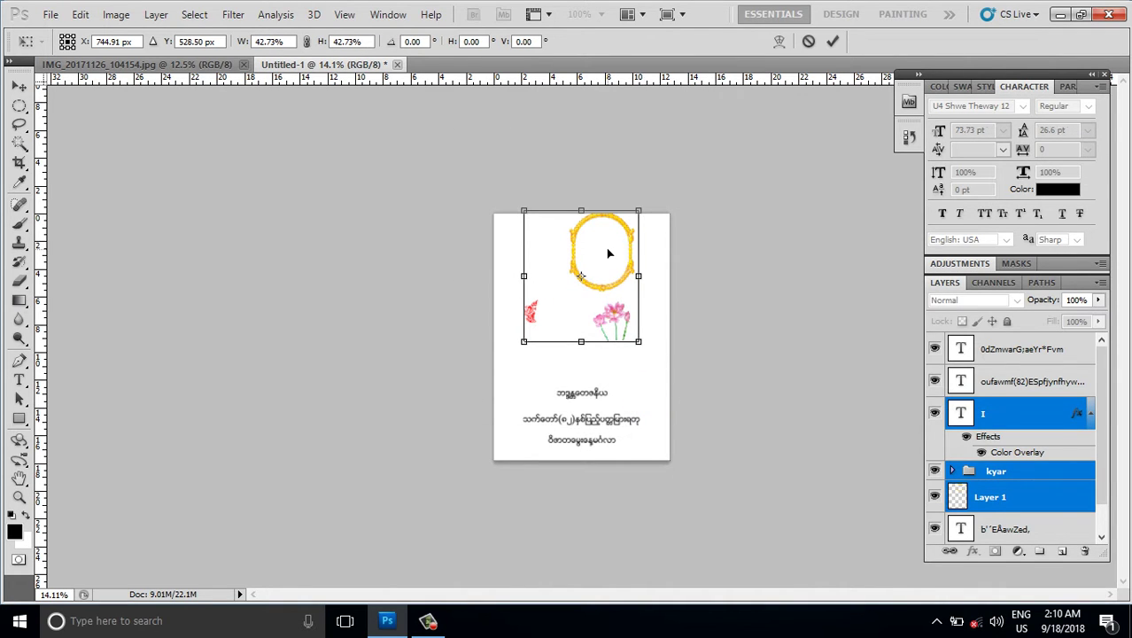
{"action": "left_click_drag", "start_coordinate": [611, 252], "coordinate": [605, 288]}
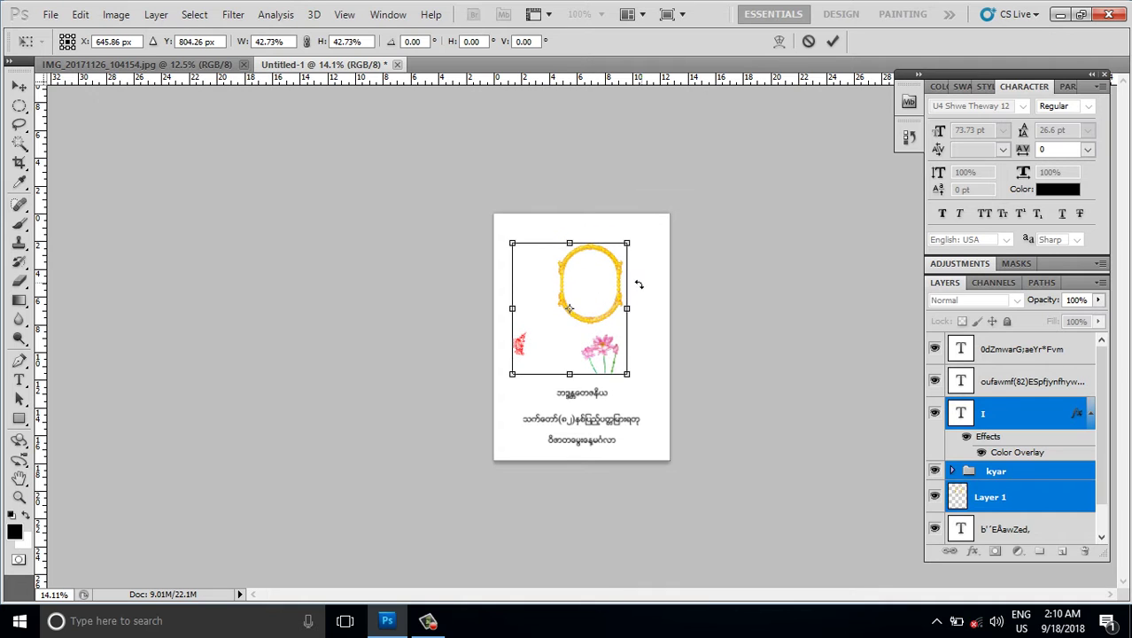
{"action": "key", "text": "Return"}
{"action": "key", "text": "ctrl+plus"}
{"action": "key", "text": "ctrl+plus"}
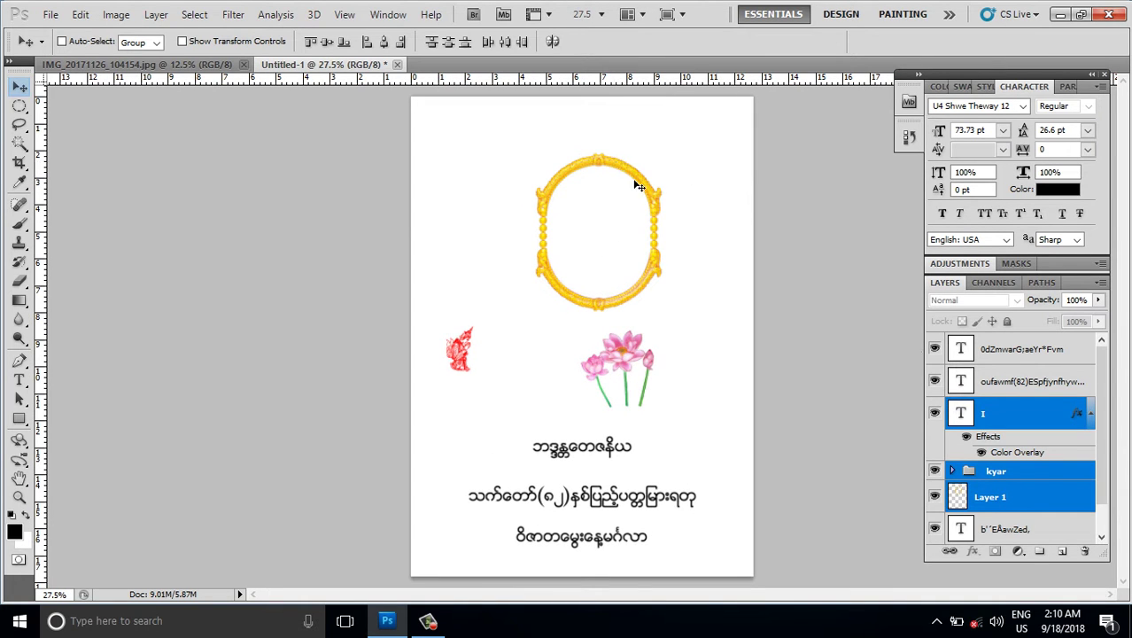
- Enlarge the gold oval frame on Layer 1 to 144.27%, shifted slightly left
{"action": "left_click", "coordinate": [992, 412]}
{"action": "left_click", "coordinate": [935, 413]}
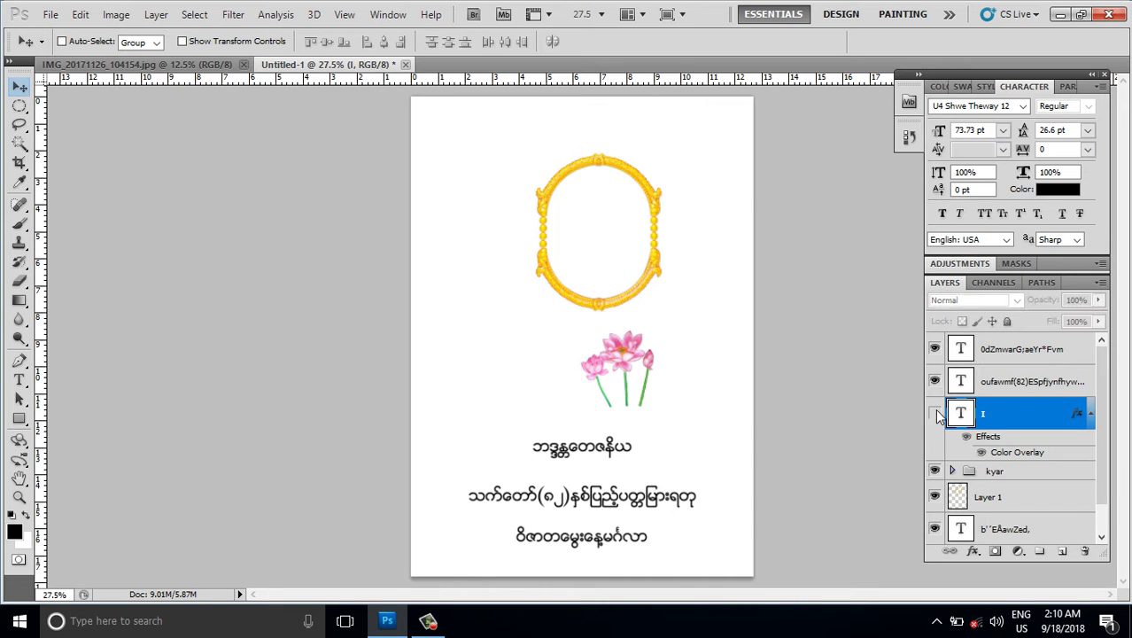
{"action": "left_click", "coordinate": [999, 497]}
{"action": "left_click", "coordinate": [934, 496]}
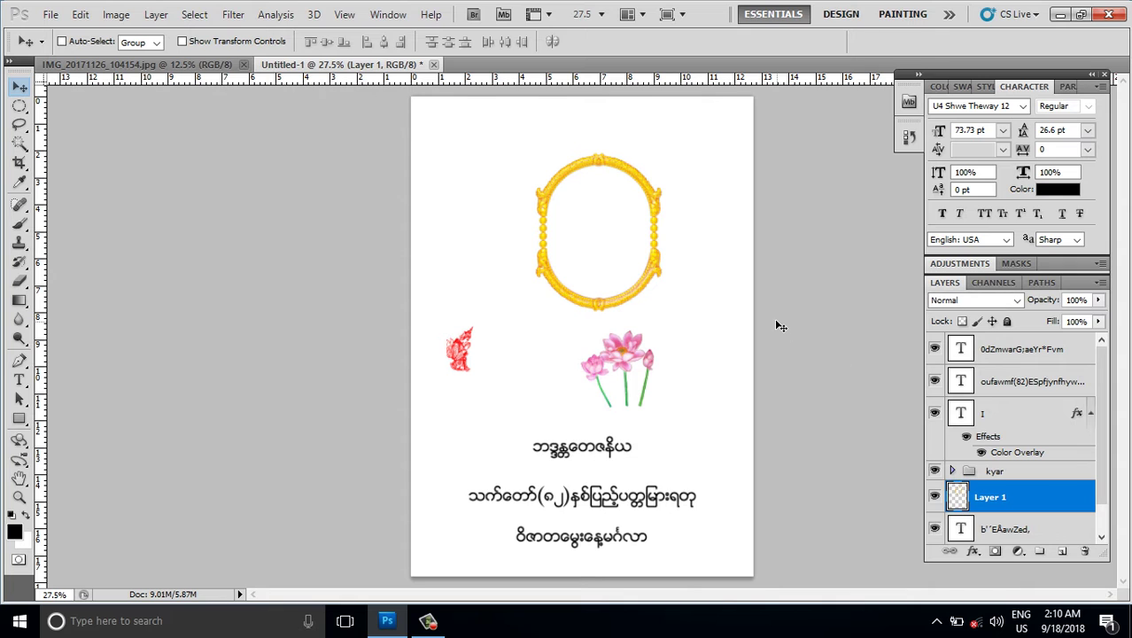
{"action": "key", "text": "ctrl+t"}
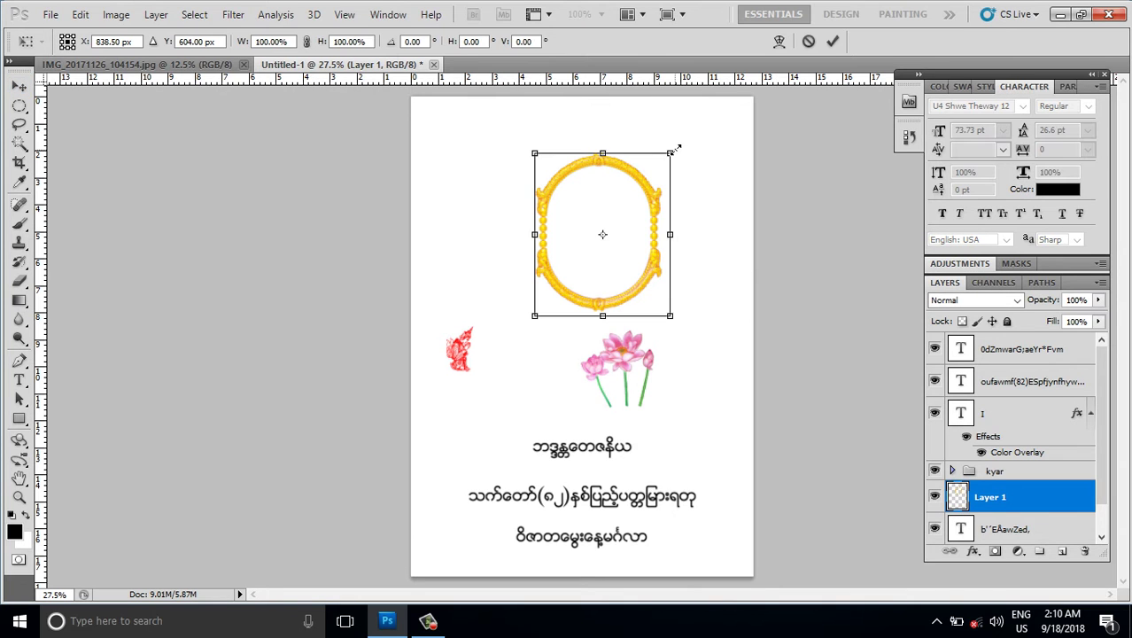
{"action": "left_click_drag", "start_coordinate": [671, 151], "coordinate": [713, 120]}
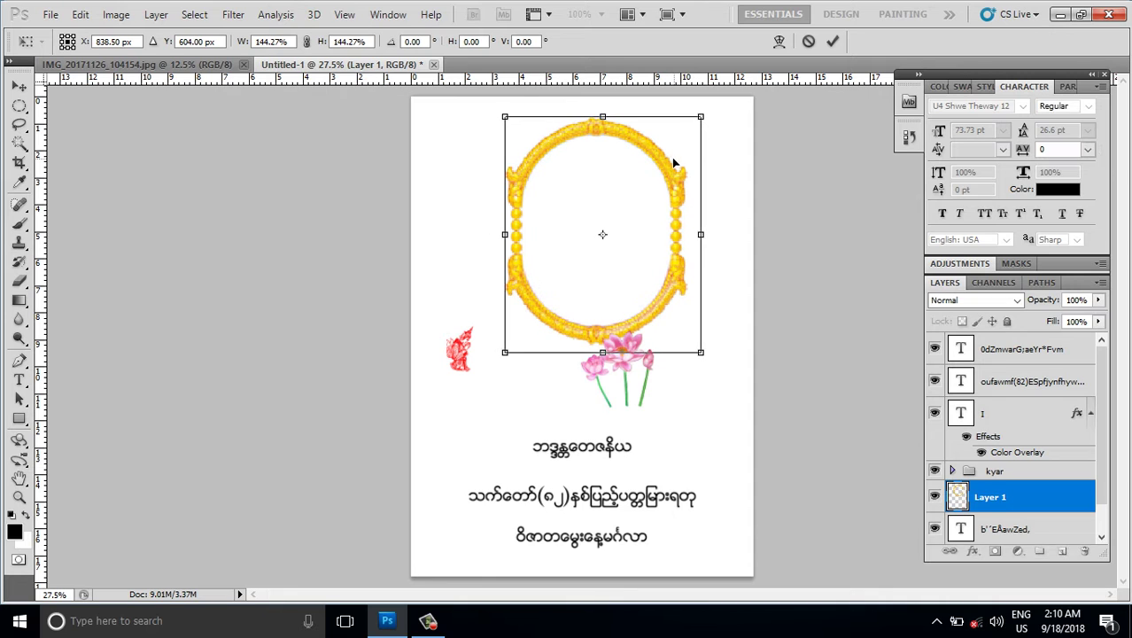
{"action": "left_click_drag", "start_coordinate": [667, 164], "coordinate": [650, 170]}
{"action": "key", "text": "Return"}
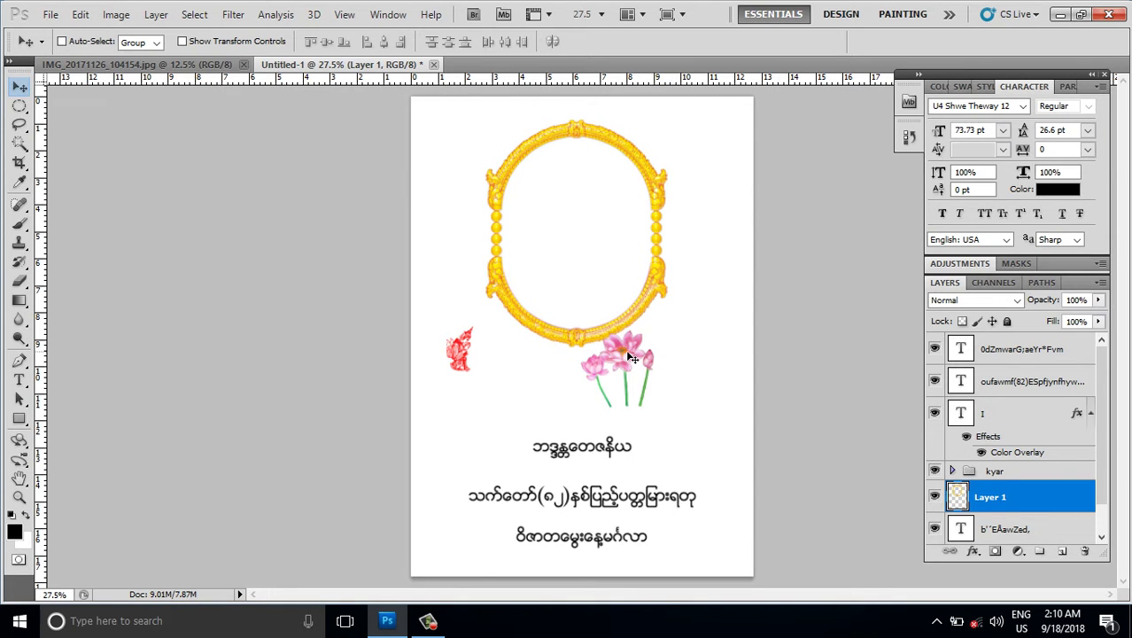
- Move the kyar lotus flowers group to the page's bottom-right corner
{"action": "left_click", "coordinate": [1054, 471]}
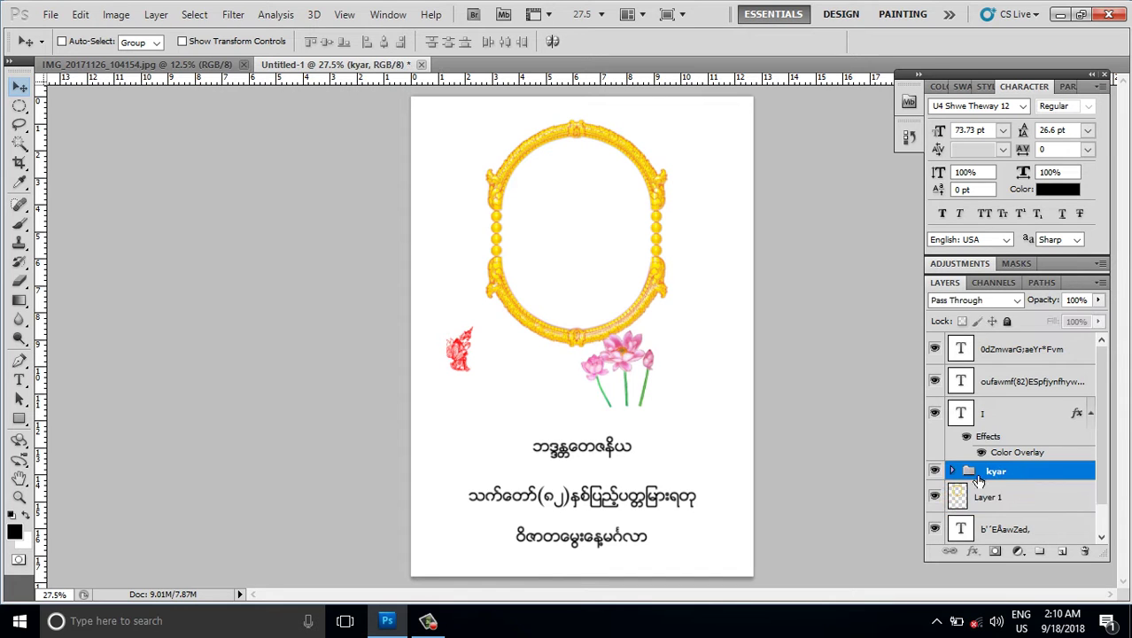
{"action": "left_click", "coordinate": [935, 470]}
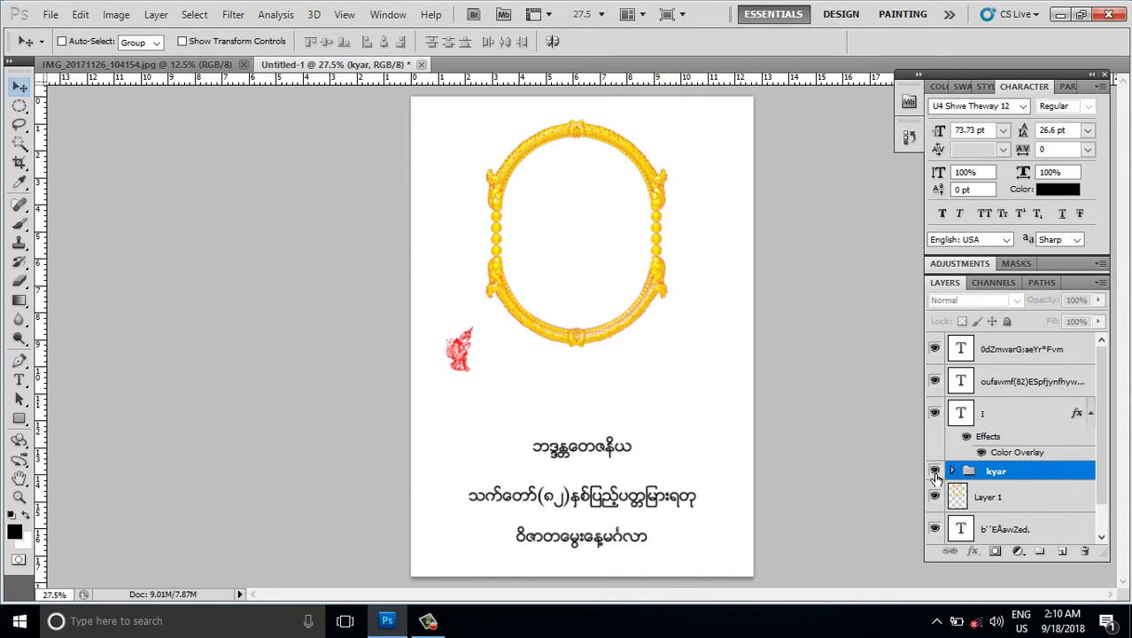
{"action": "left_click_drag", "start_coordinate": [662, 370], "coordinate": [736, 531]}
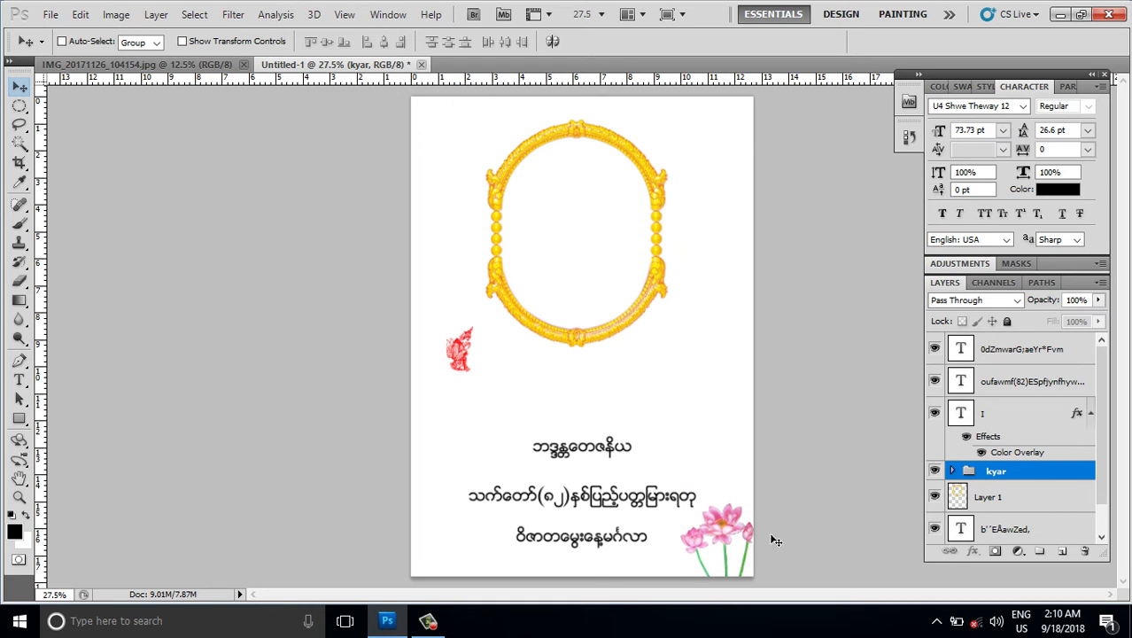
- Scale the red guardian to about 305% and place it beside the first text line
{"action": "left_click", "coordinate": [462, 353]}
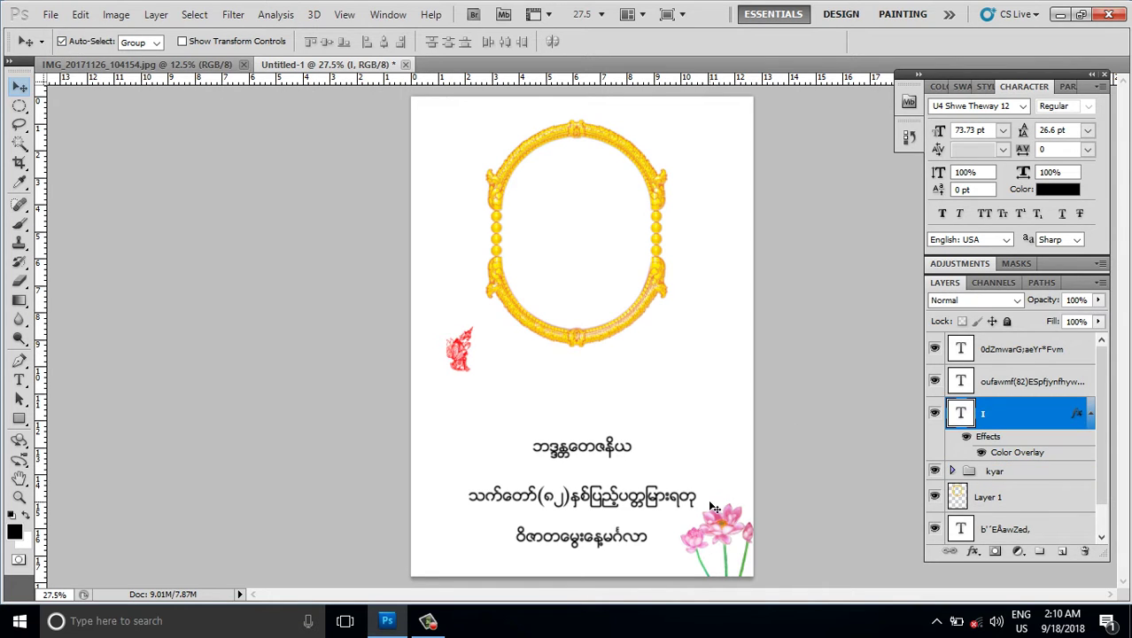
{"action": "key", "text": "ctrl+t"}
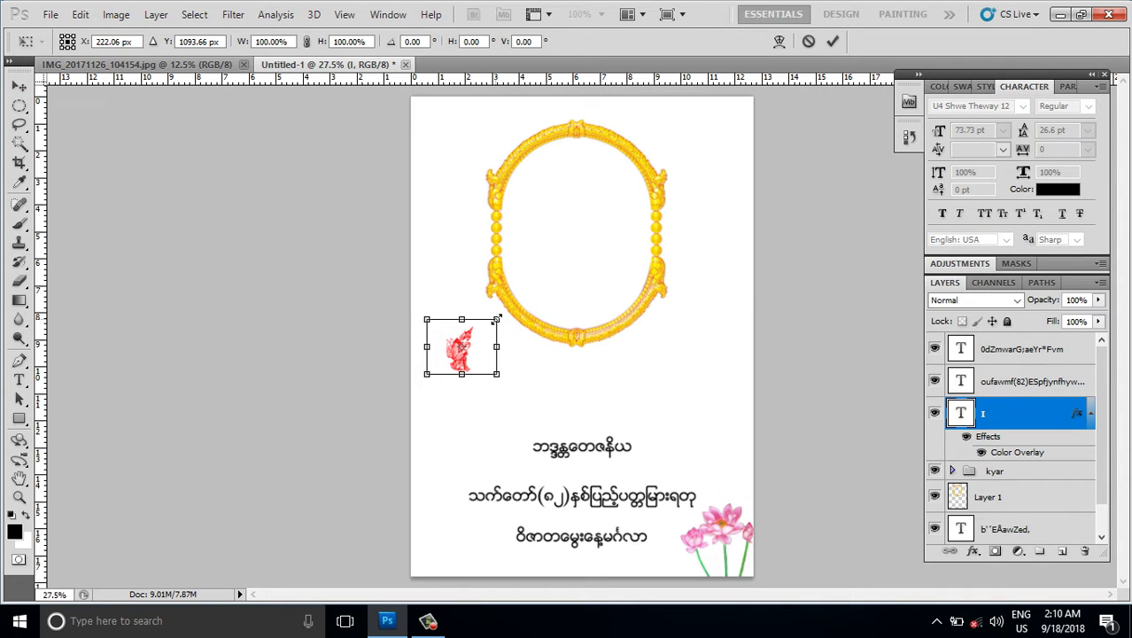
{"action": "left_click_drag", "start_coordinate": [496, 319], "coordinate": [569, 263]}
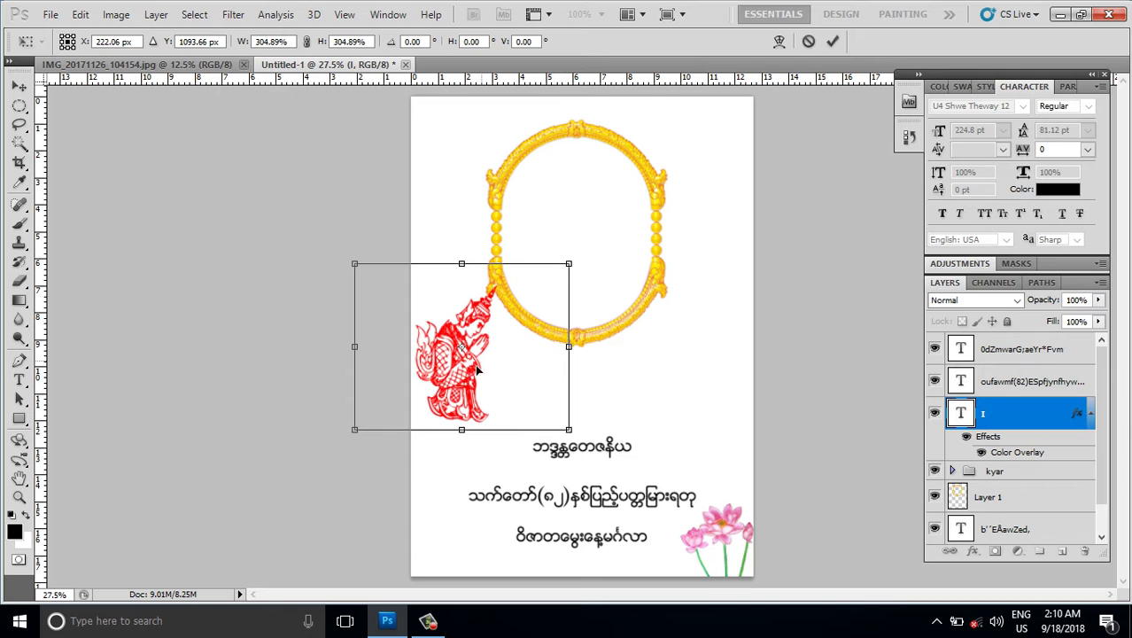
{"action": "mouse_move", "coordinate": [470, 370]}
{"action": "left_mouse_down"}
{"action": "mouse_move", "coordinate": [477, 403]}
{"action": "mouse_move", "coordinate": [494, 414]}
{"action": "left_mouse_up"}
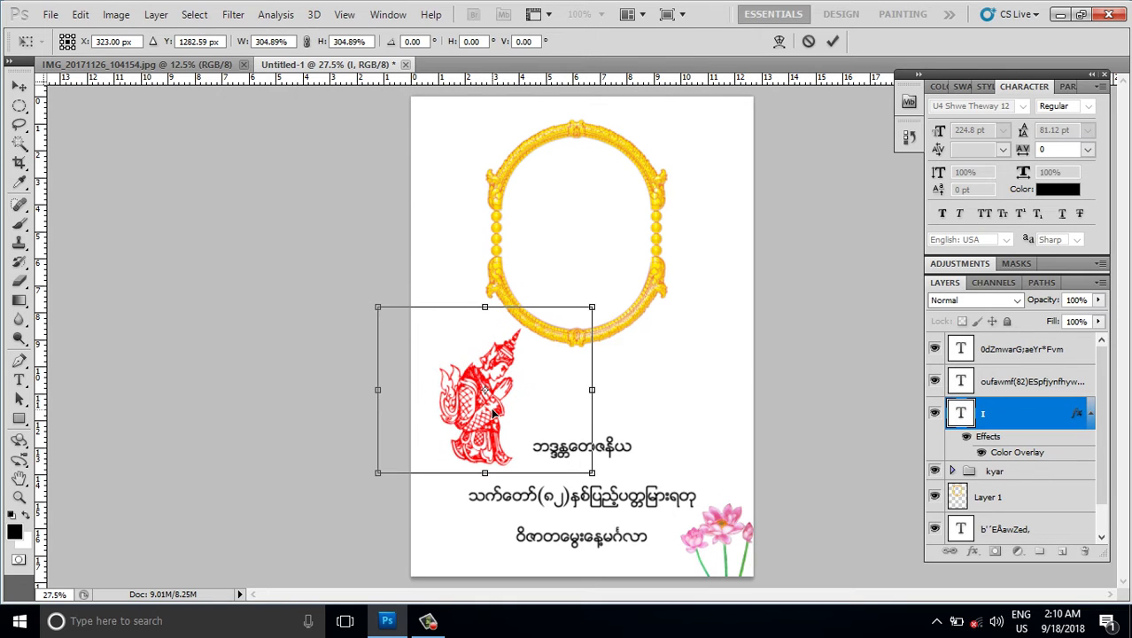
{"action": "key", "text": "shift+Left"}
{"action": "key", "text": "shift+Left"}
{"action": "key", "text": "shift+Left"}
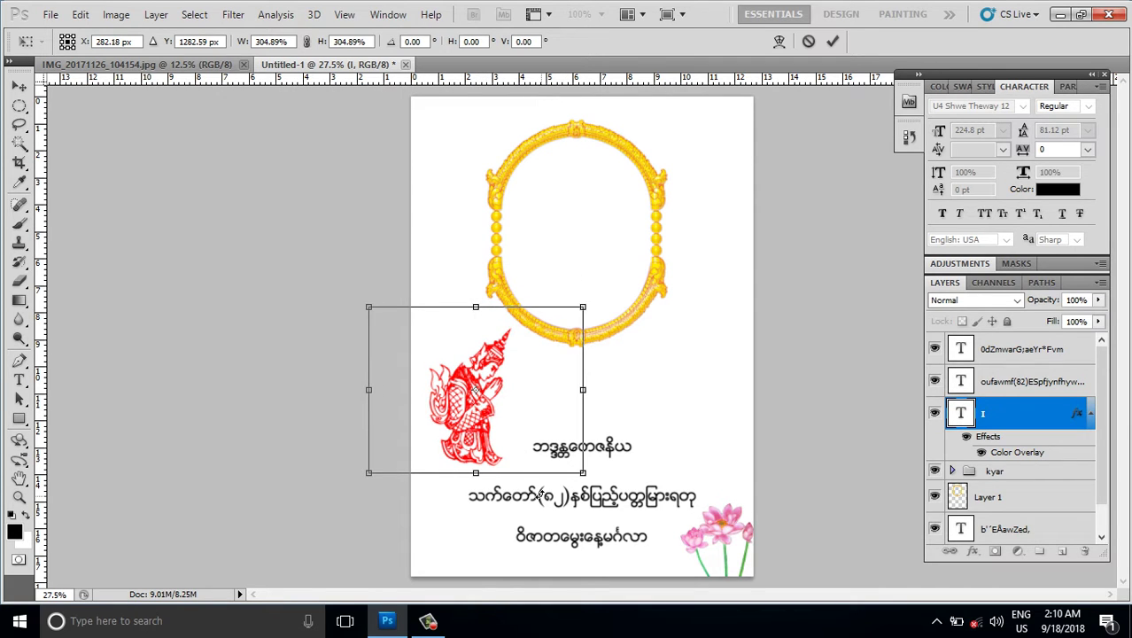
{"action": "key", "text": "Return"}
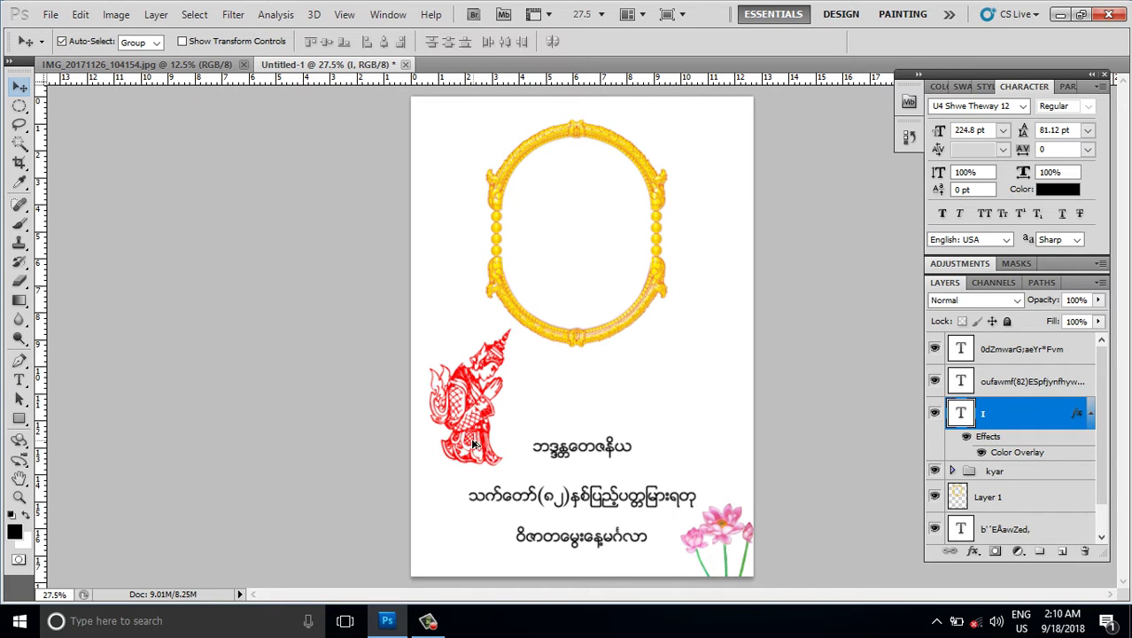
- Add a horizontally flipped copy of the guardian on the right side of the text
{"action": "left_click_drag", "start_coordinate": [467, 428], "coordinate": [659, 428]}
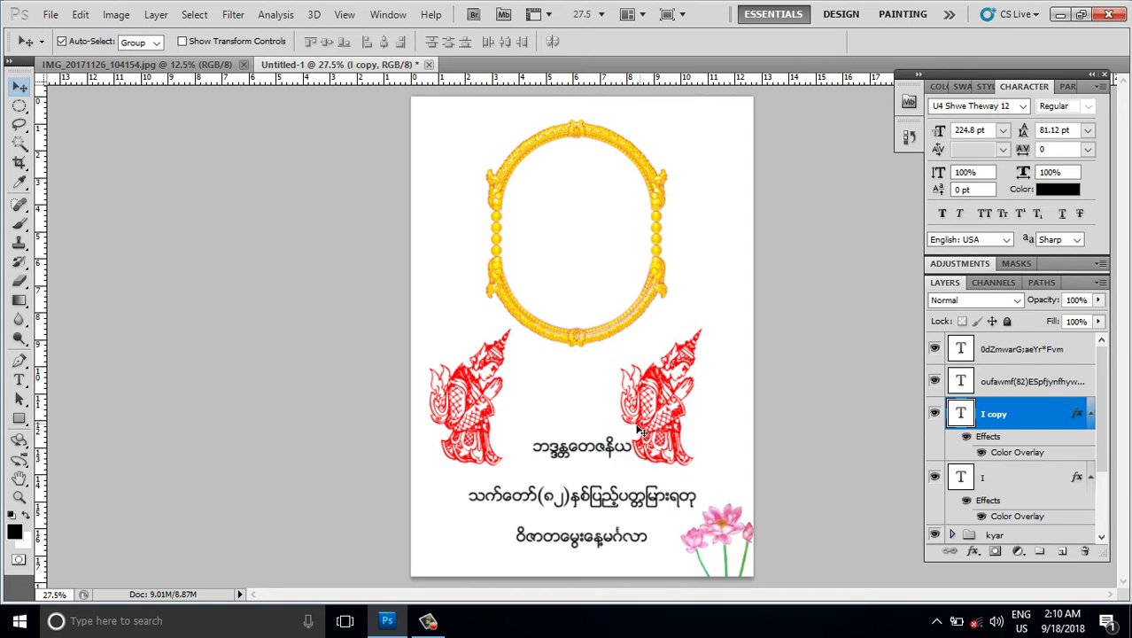
{"action": "key", "text": "ctrl+t"}
{"action": "right_click", "coordinate": [704, 410]}
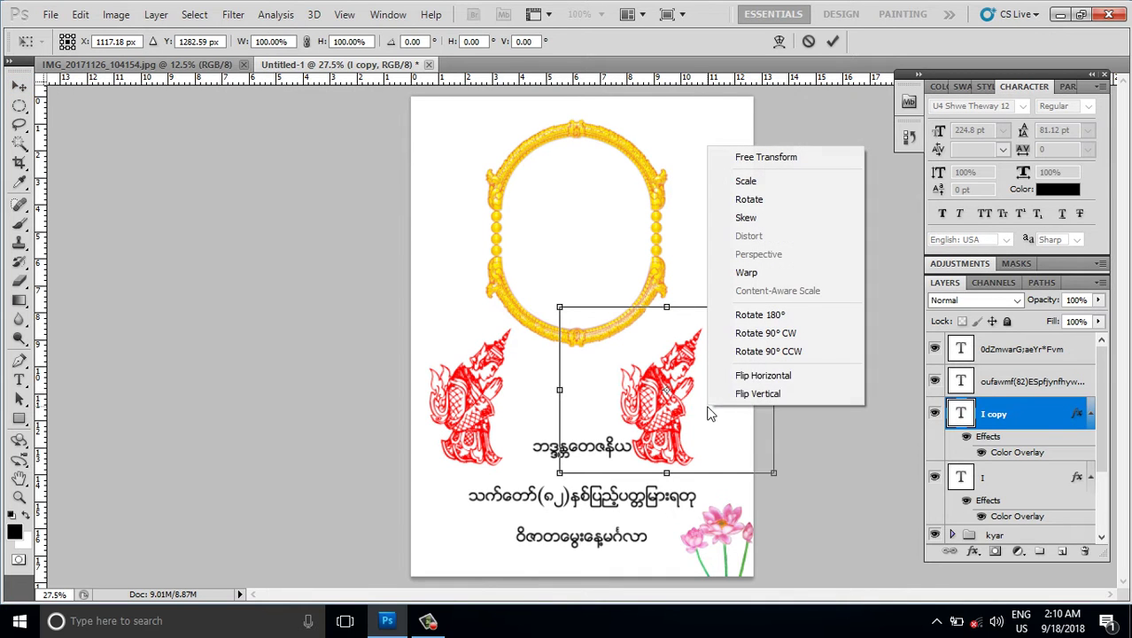
{"action": "left_click", "coordinate": [751, 376]}
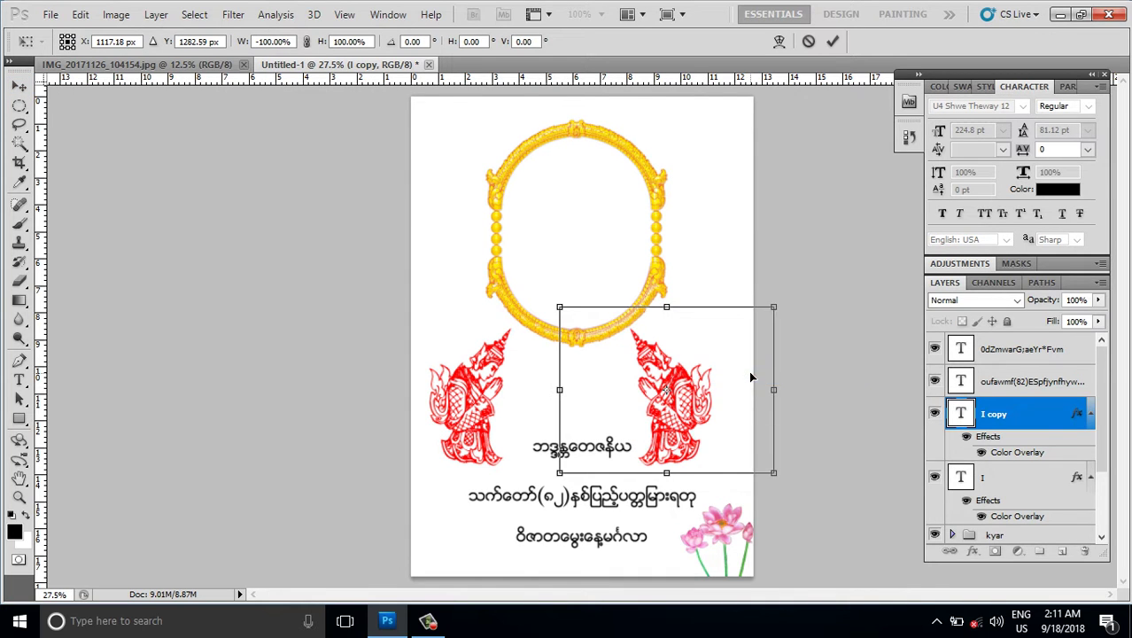
{"action": "key", "text": "Return"}
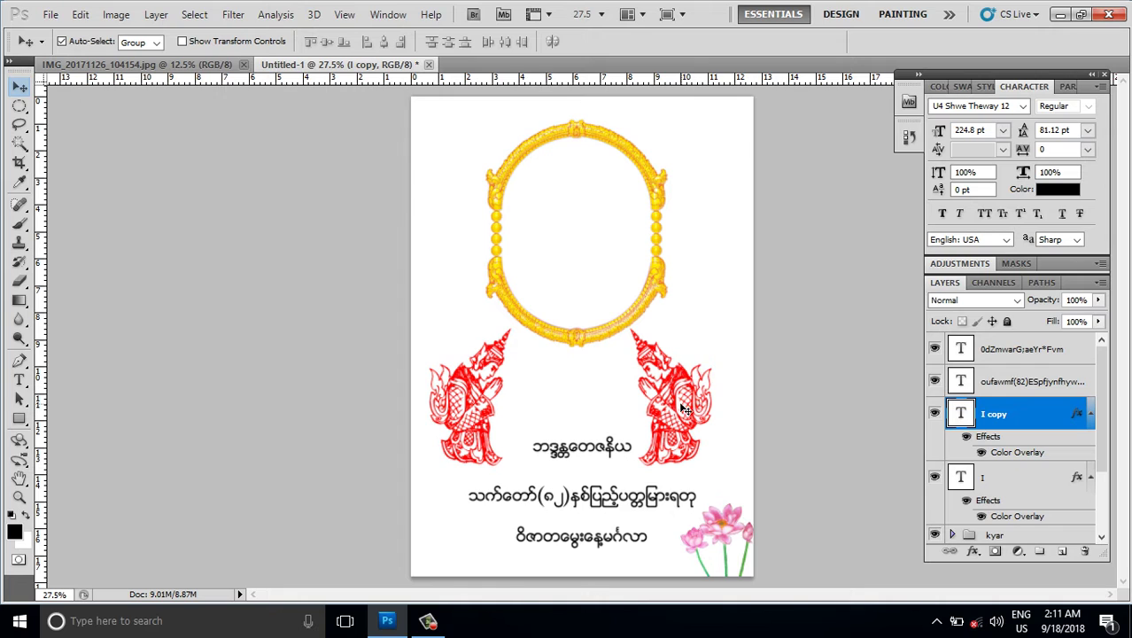
{"action": "key", "text": "Right"}
{"action": "key", "text": "Right"}
{"action": "key", "text": "Right"}
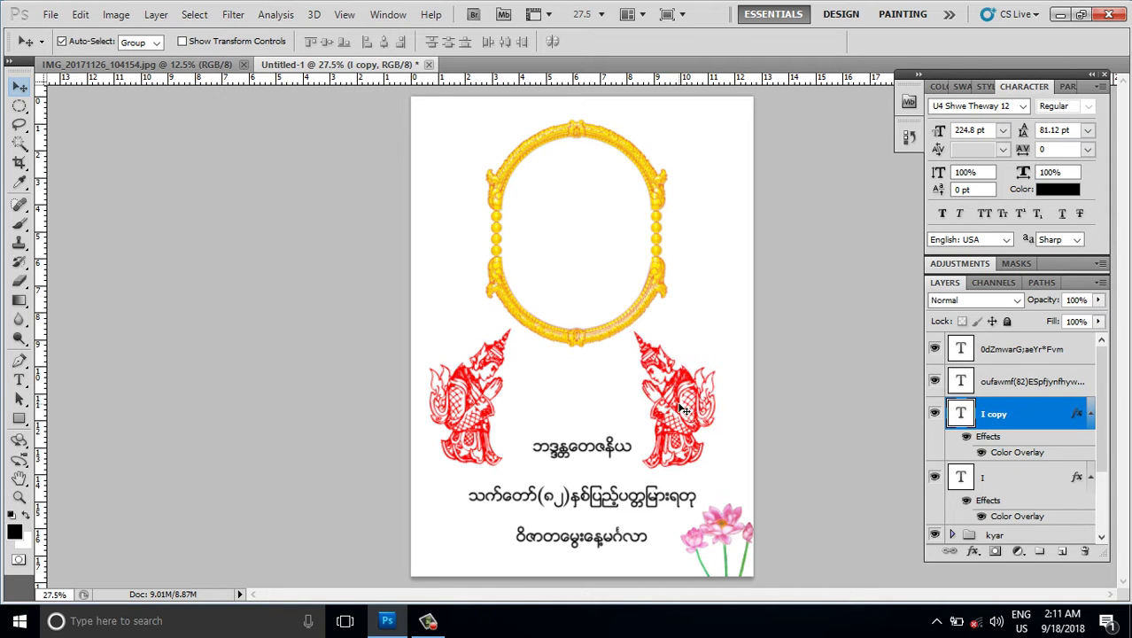
{"action": "key", "text": "Right"}
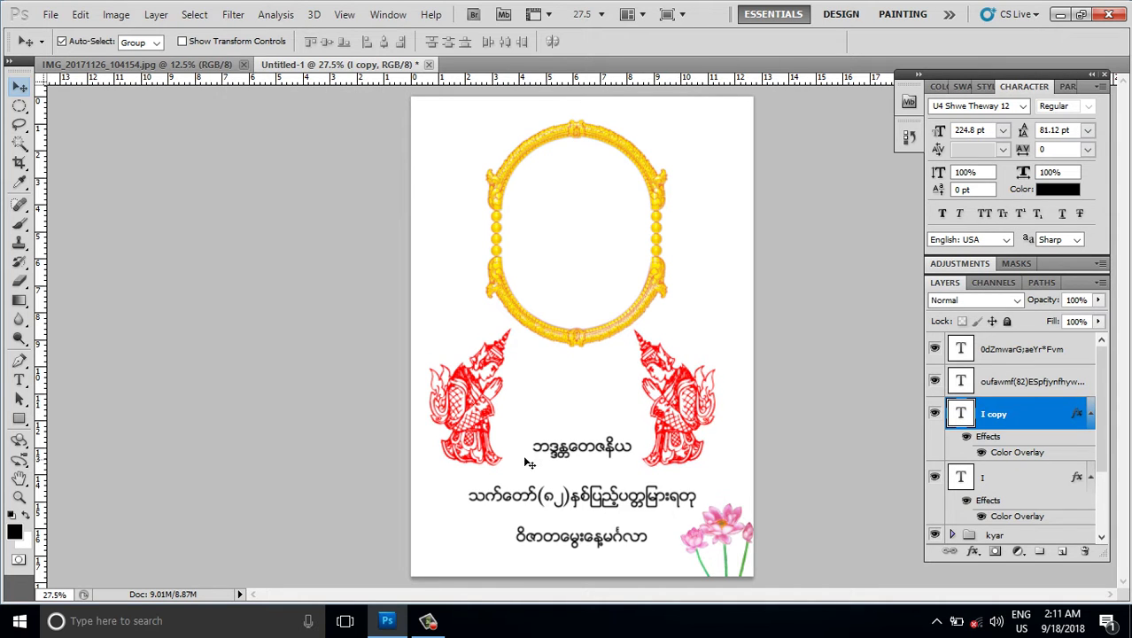
- Add a horizontal guide below the first text line and nudge the left guardian into place
{"action": "left_click_drag", "start_coordinate": [617, 85], "coordinate": [624, 469]}
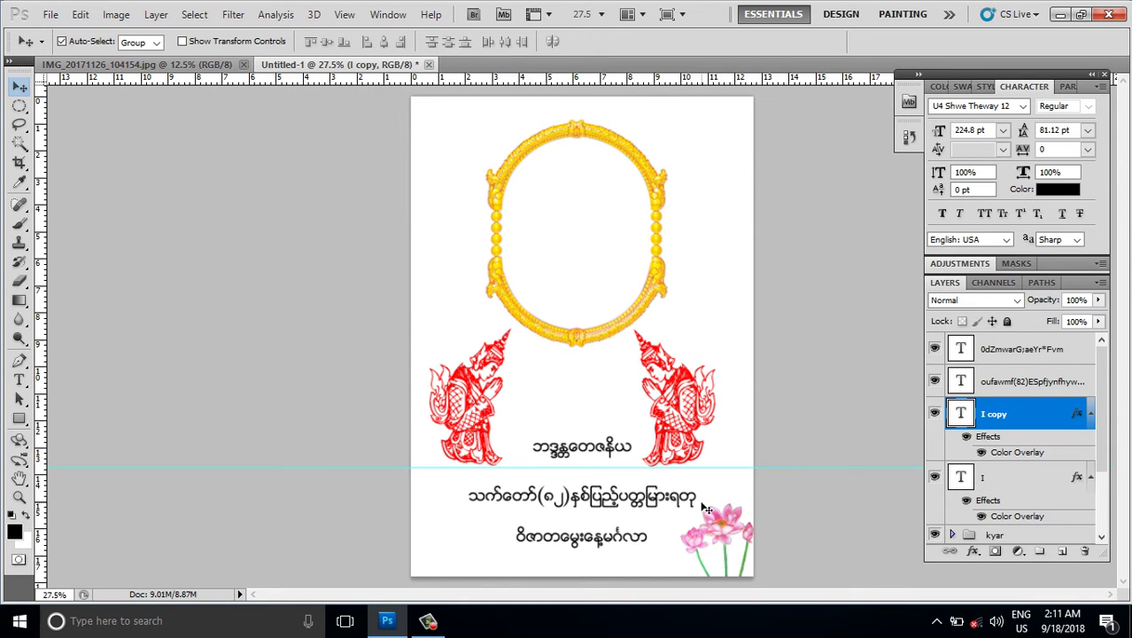
{"action": "scroll", "coordinate": [706, 507], "scroll_direction": "up", "scroll_amount": 2}
{"action": "left_click", "coordinate": [351, 341]}
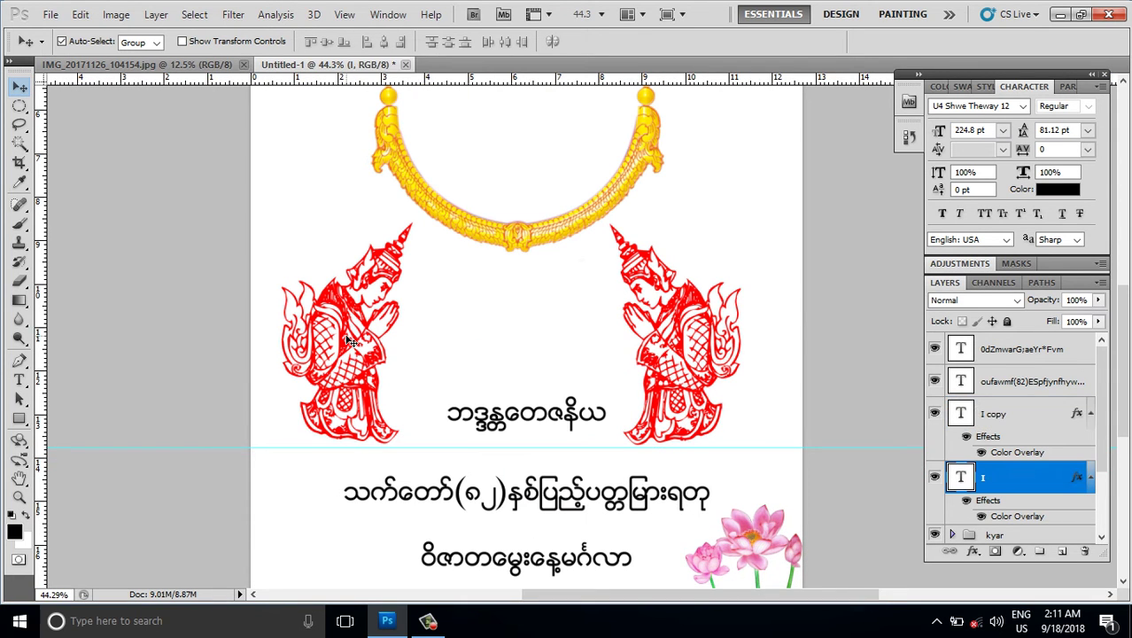
{"action": "key", "text": "shift+Right"}
{"action": "key", "text": "shift+Right"}
{"action": "key", "text": "shift+Right"}
{"action": "key", "text": "shift+Right"}
{"action": "key", "text": "shift+Right"}
{"action": "key", "text": "shift+Right"}
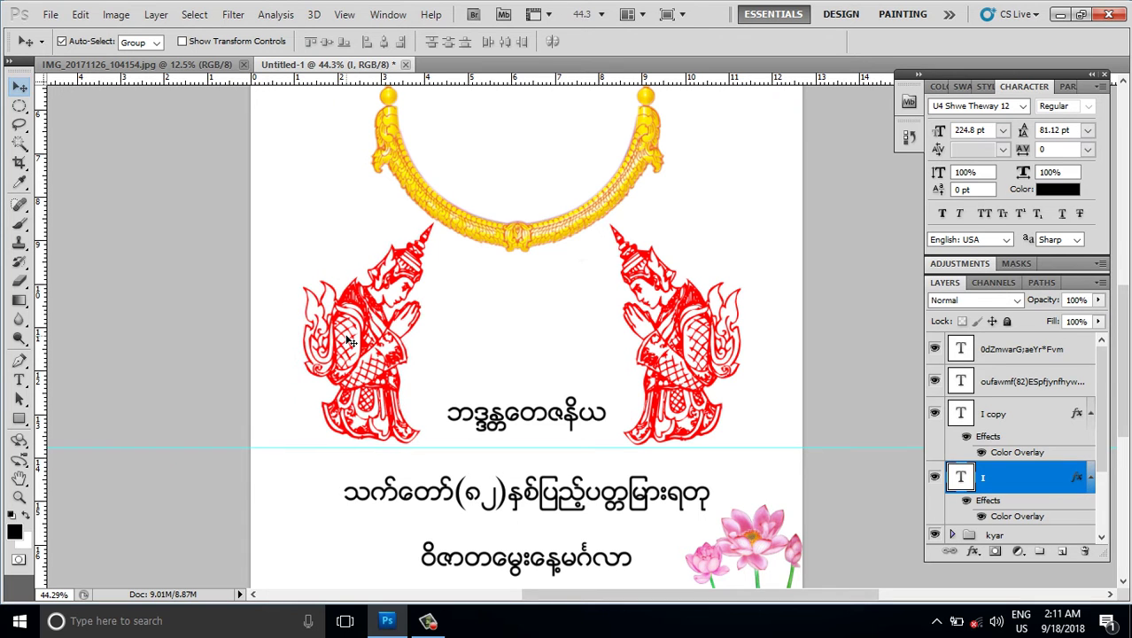
{"action": "key", "text": "shift+Right"}
{"action": "key", "text": "Left"}
{"action": "key", "text": "Left"}
{"action": "key", "text": "Left"}
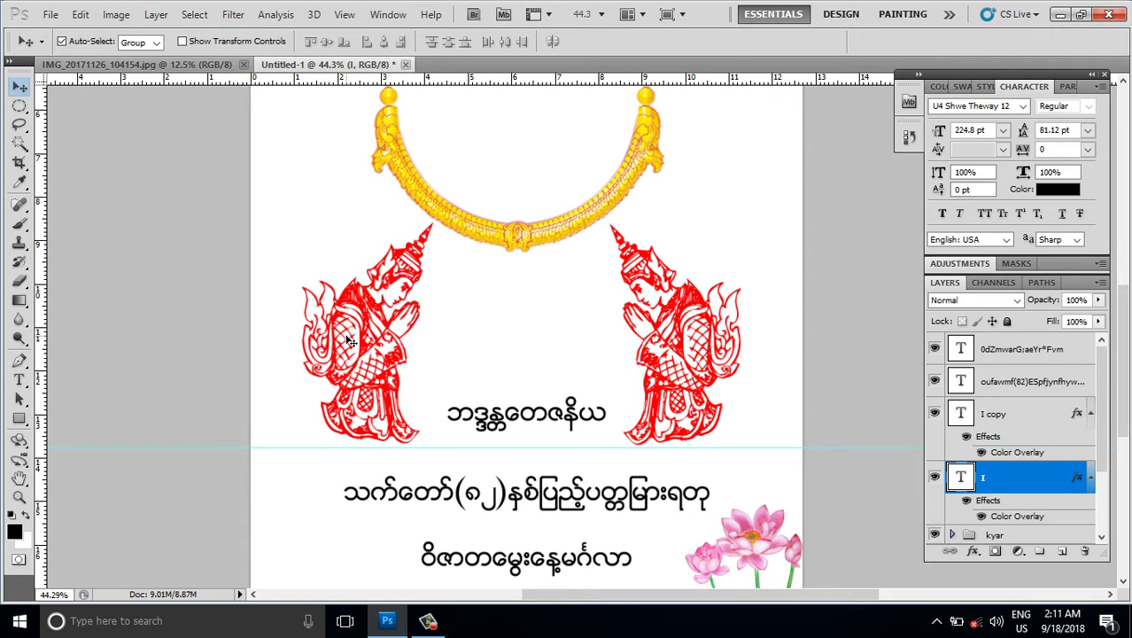
{"action": "key", "text": "Left"}
{"action": "key", "text": "Left"}
{"action": "key", "text": "Left"}
{"action": "key", "text": "Left"}
{"action": "key", "text": "Left"}
{"action": "key", "text": "Left"}
{"action": "key", "text": "Left"}
{"action": "key", "text": "Left"}
{"action": "key", "text": "Left"}
{"action": "key", "text": "Up"}
{"action": "key", "text": "Up"}
{"action": "key", "text": "Up"}
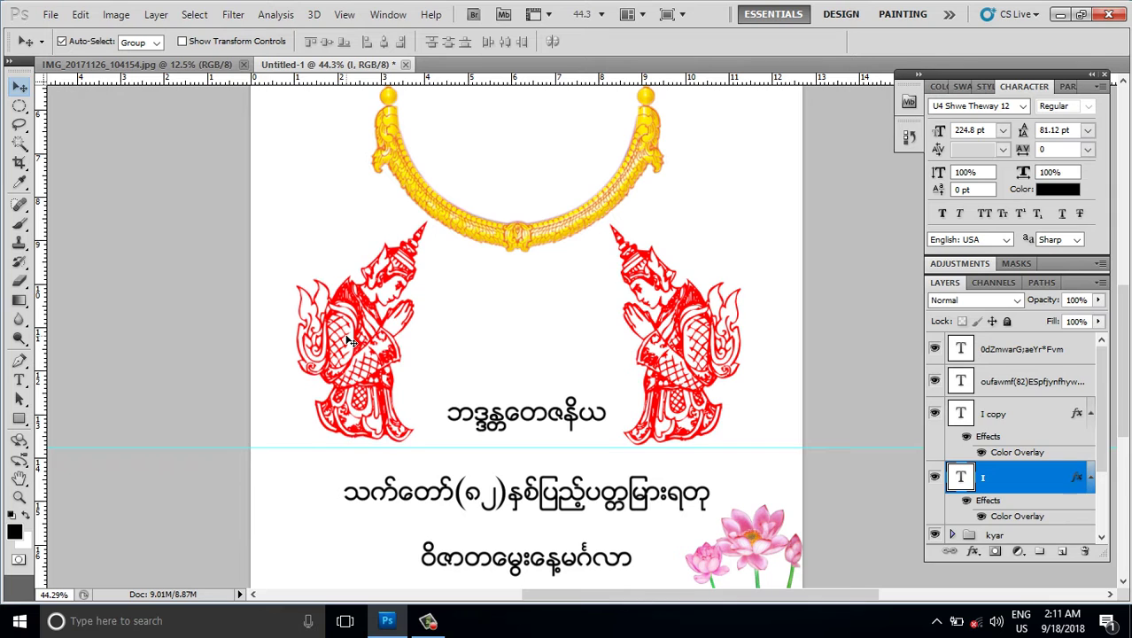
{"action": "key", "text": "Up"}
{"action": "key", "text": "Up"}
{"action": "key", "text": "Up"}
- Raise the right guardian to match the left one, then hide the guide and zoom out
{"action": "key", "text": "Up"}
{"action": "key", "text": "Up"}
{"action": "key", "text": "Up"}
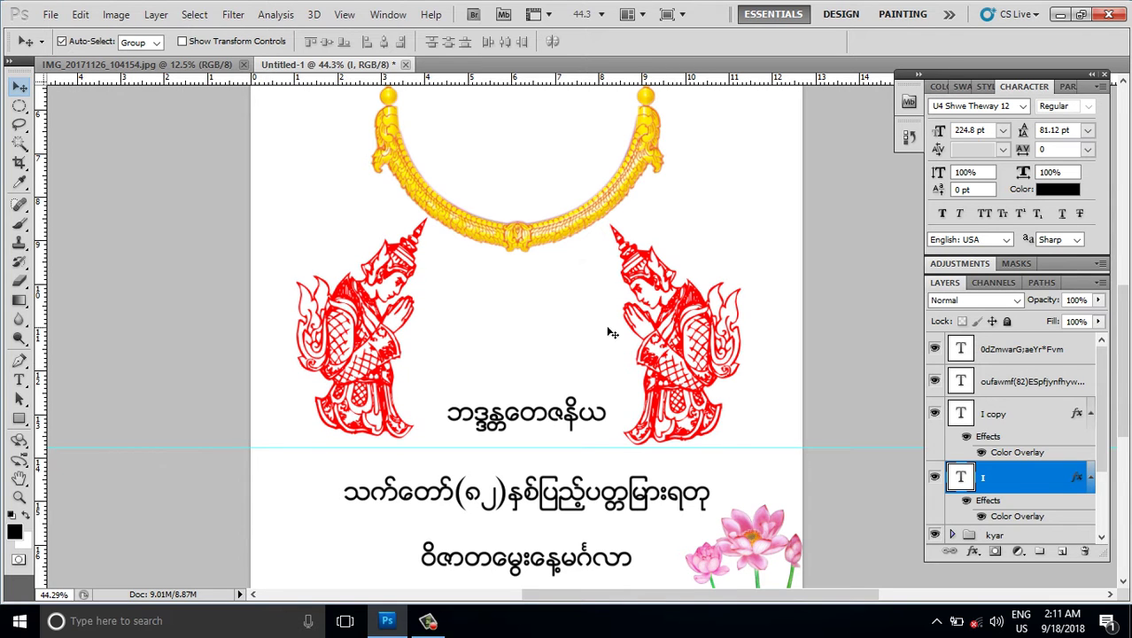
{"action": "left_click", "coordinate": [688, 328]}
{"action": "key", "text": "Right"}
{"action": "key", "text": "Up"}
{"action": "key", "text": "Up"}
{"action": "key", "text": "Up"}
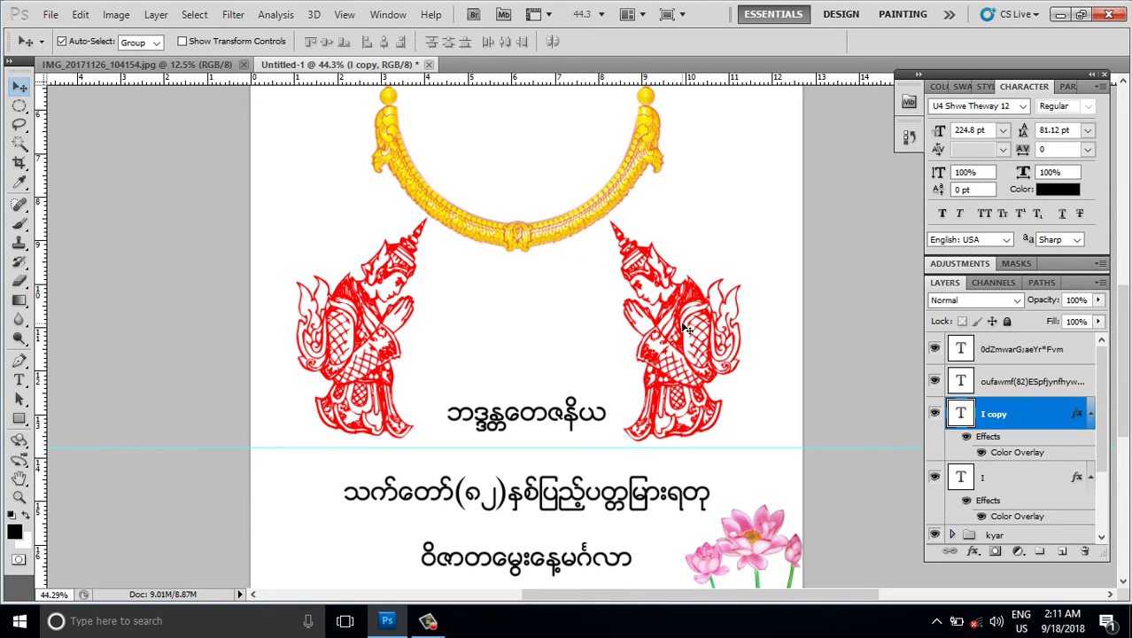
{"action": "key", "text": "Up"}
{"action": "key", "text": "Up"}
{"action": "key", "text": "Up"}
{"action": "key", "text": "Up"}
{"action": "key", "text": "Up"}
{"action": "key", "text": "Up"}
{"action": "key", "text": "Up"}
{"action": "key", "text": "Up"}
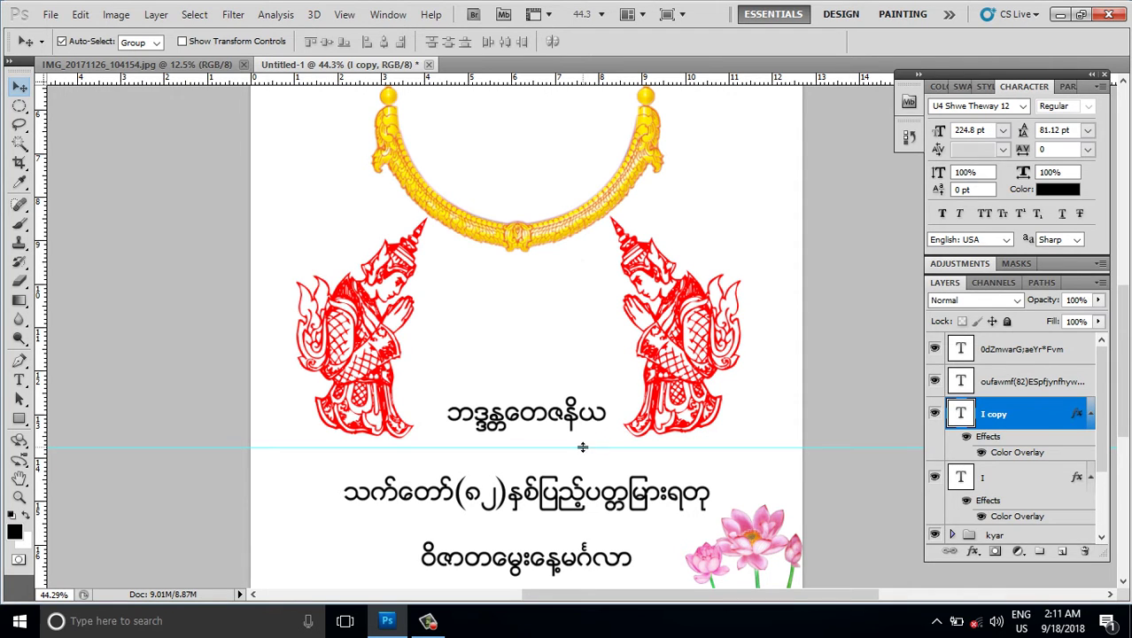
{"action": "left_click_drag", "start_coordinate": [585, 448], "coordinate": [587, 439]}
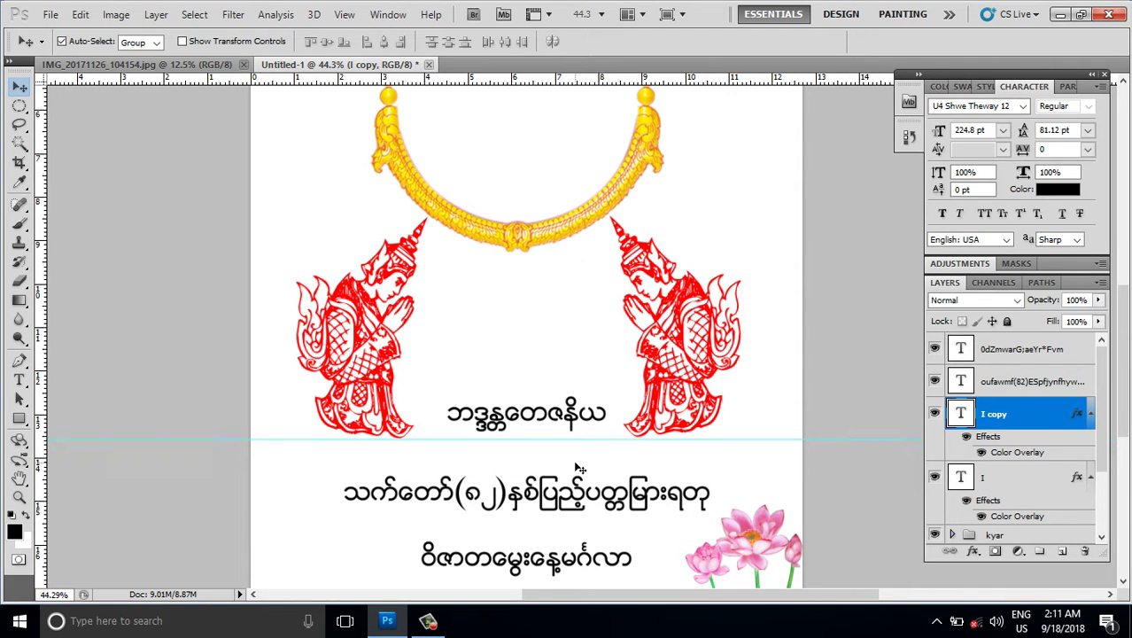
{"action": "key", "text": "ctrl+semicolon"}
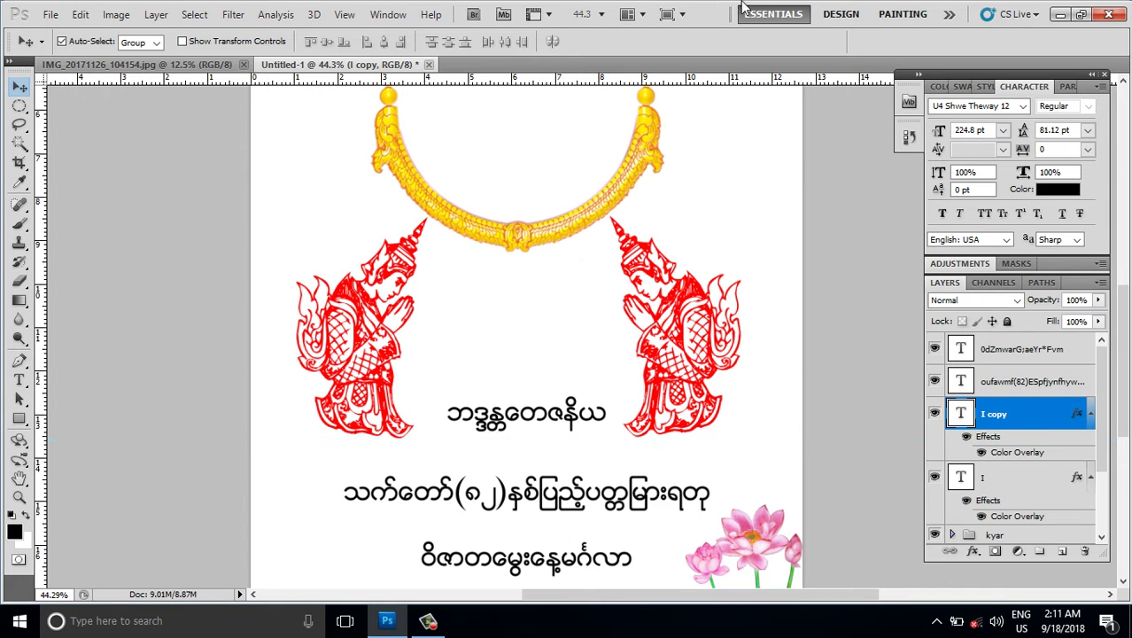
{"action": "scroll", "coordinate": [596, 537], "scroll_direction": "down", "scroll_amount": 1}
{"action": "scroll", "coordinate": [583, 371], "scroll_direction": "down", "scroll_amount": 1}
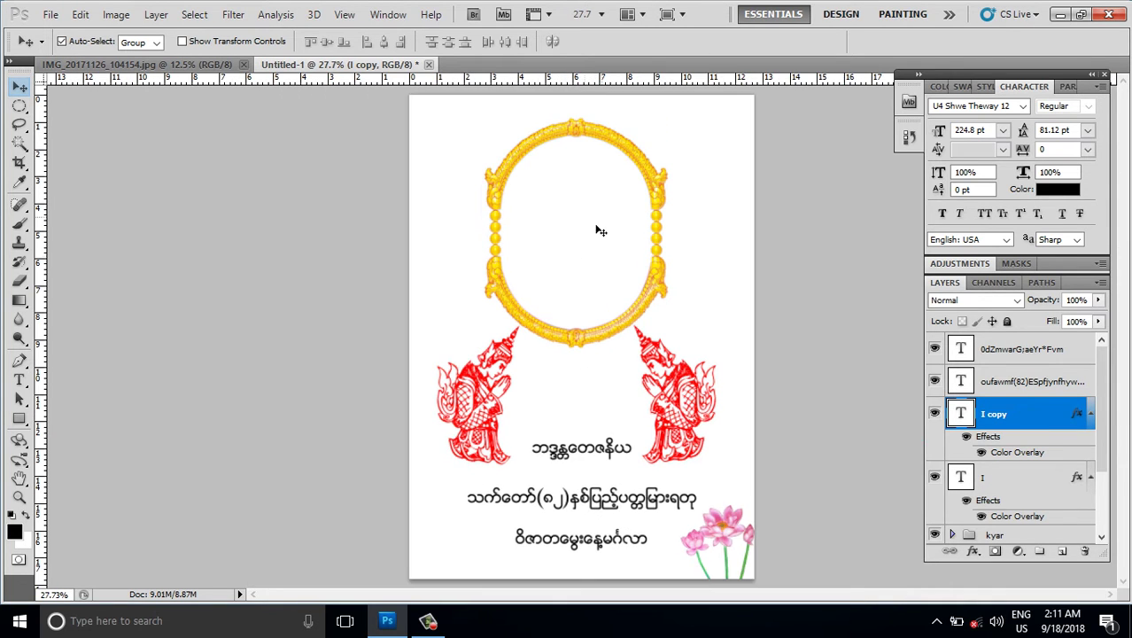
{"action": "scroll", "coordinate": [599, 230], "scroll_direction": "down", "scroll_amount": 1}
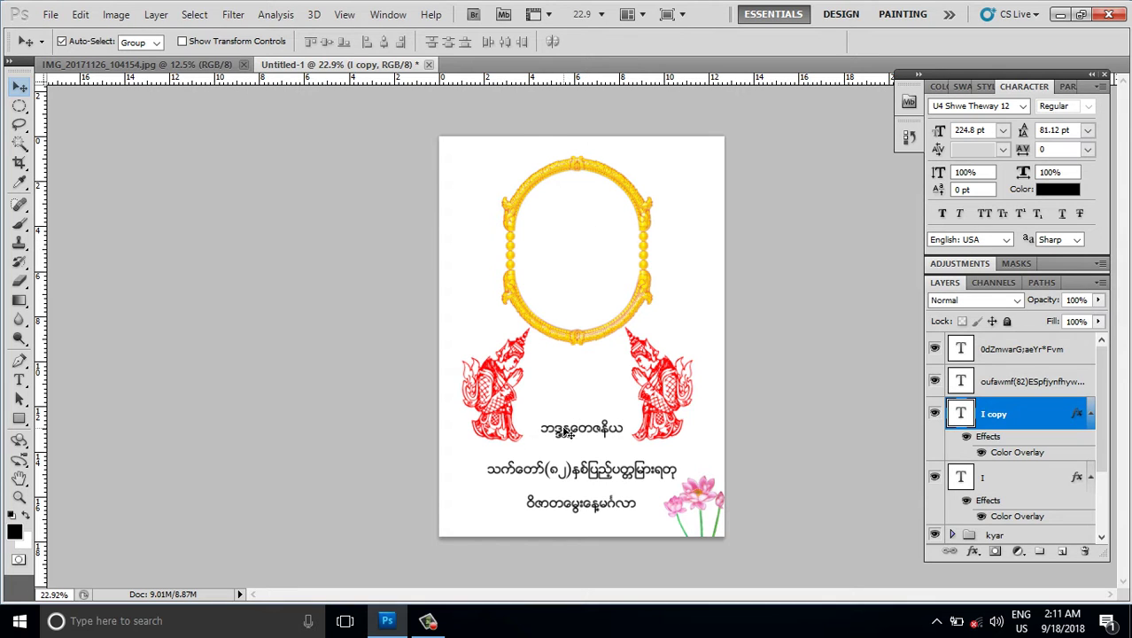
- Shift the title line slightly up-left and set its size to 30 pt
{"action": "left_click_drag", "start_coordinate": [563, 431], "coordinate": [559, 411]}
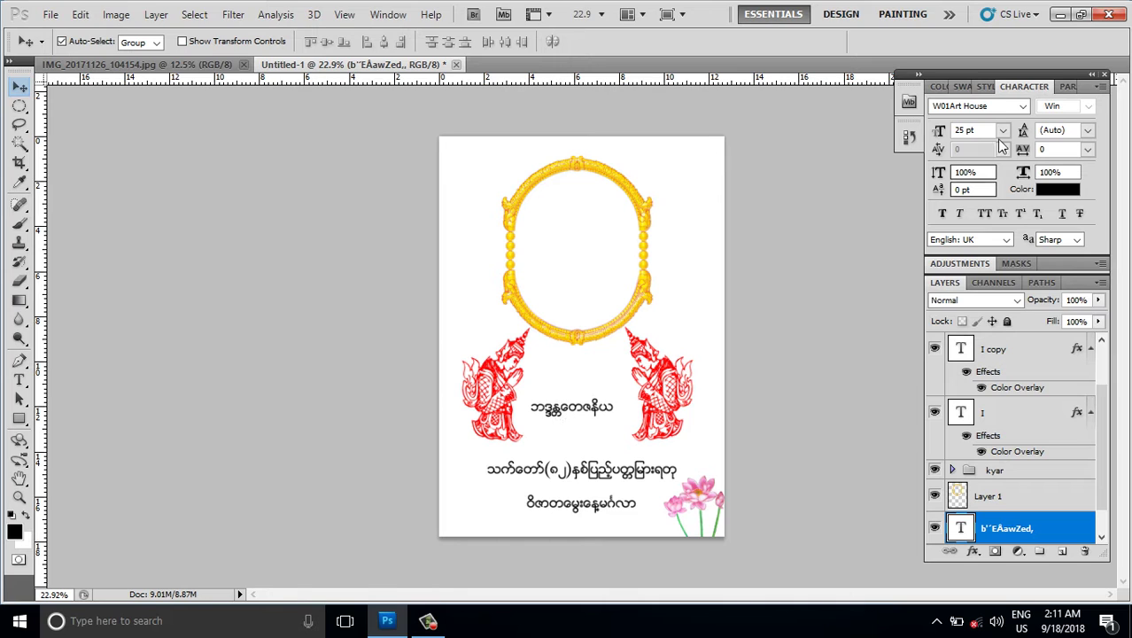
{"action": "left_click", "coordinate": [981, 130]}
{"action": "type", "text": "30"}
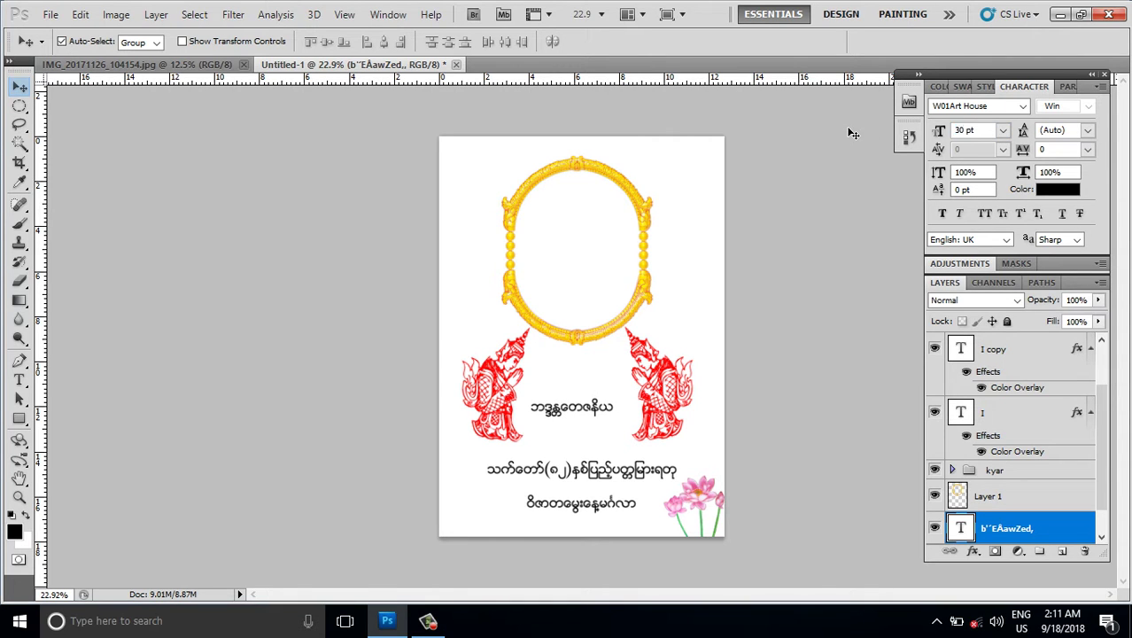
{"action": "key", "text": "Return"}
- Change the title font to W19Art House, then nudge the title and second line into place
{"action": "left_click", "coordinate": [980, 108]}
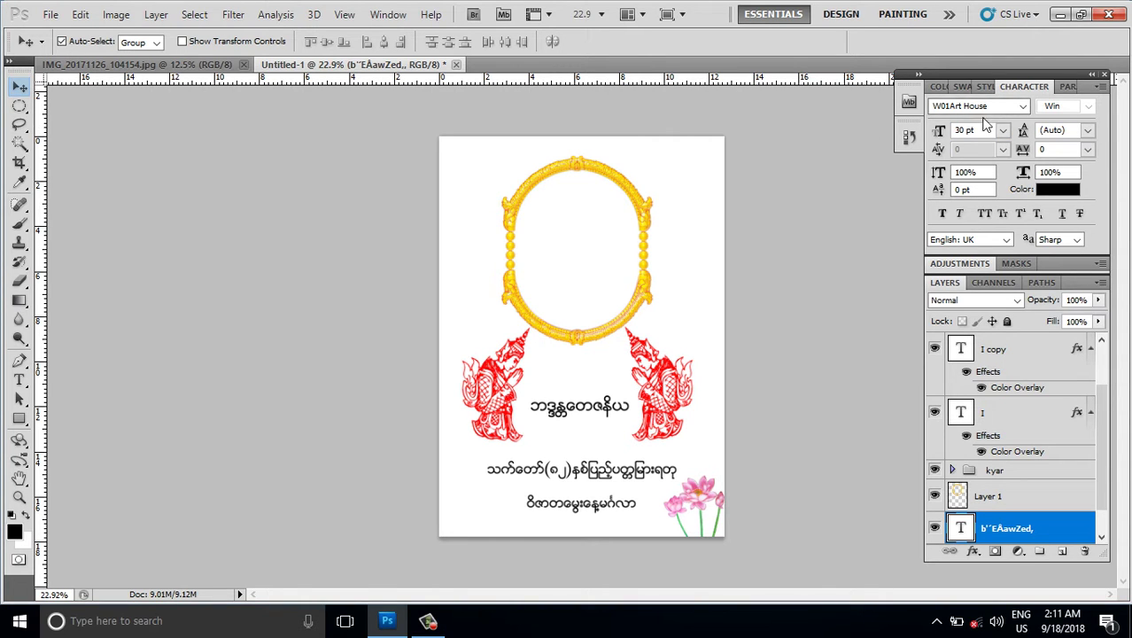
{"action": "type", "text": "W"}
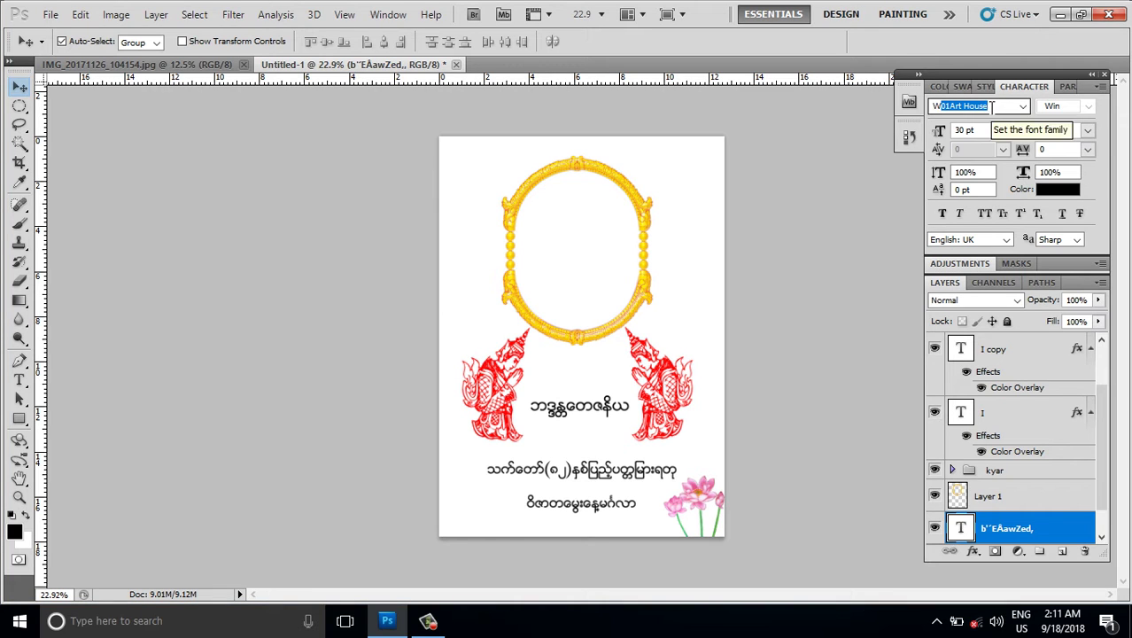
{"action": "type", "text": "19"}
{"action": "key", "text": "Return"}
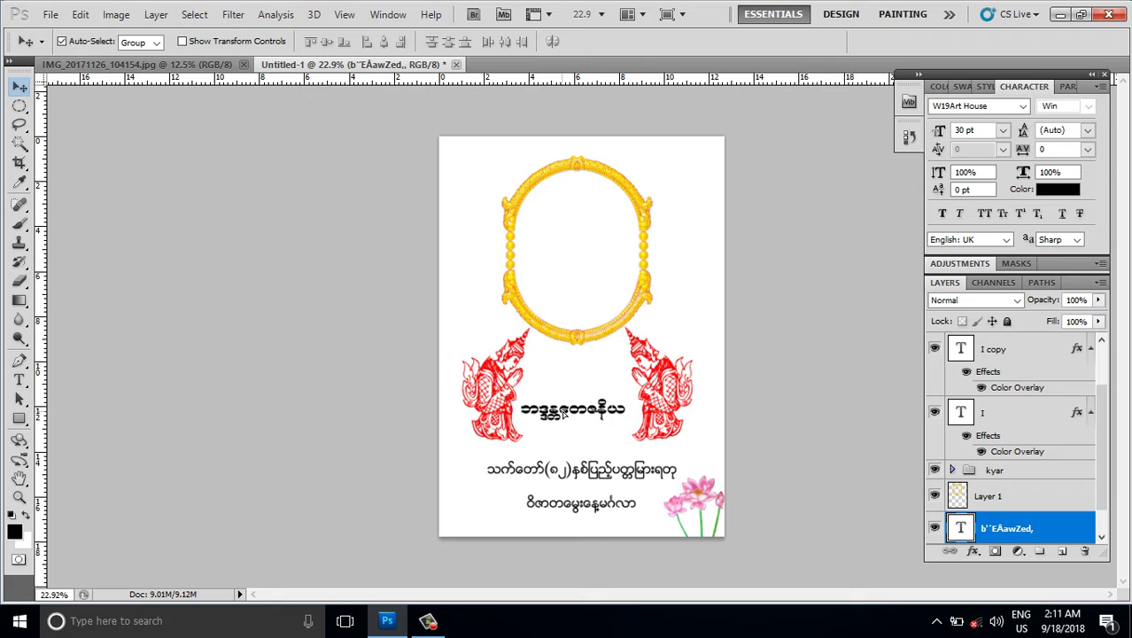
{"action": "left_click_drag", "start_coordinate": [563, 413], "coordinate": [573, 422]}
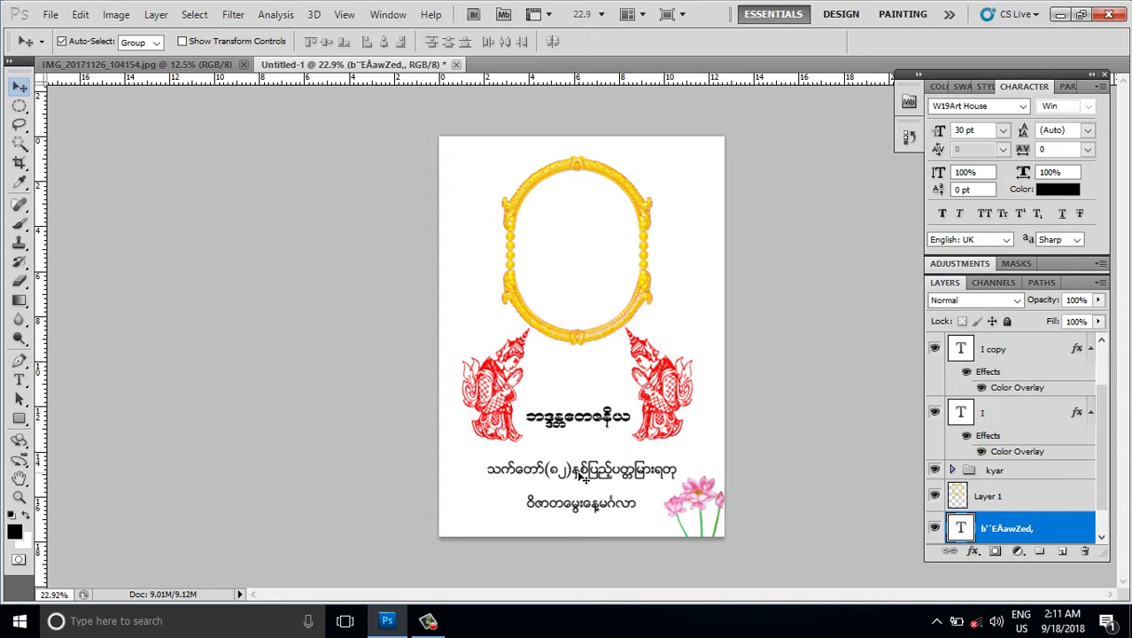
{"action": "left_click_drag", "start_coordinate": [580, 476], "coordinate": [583, 465]}
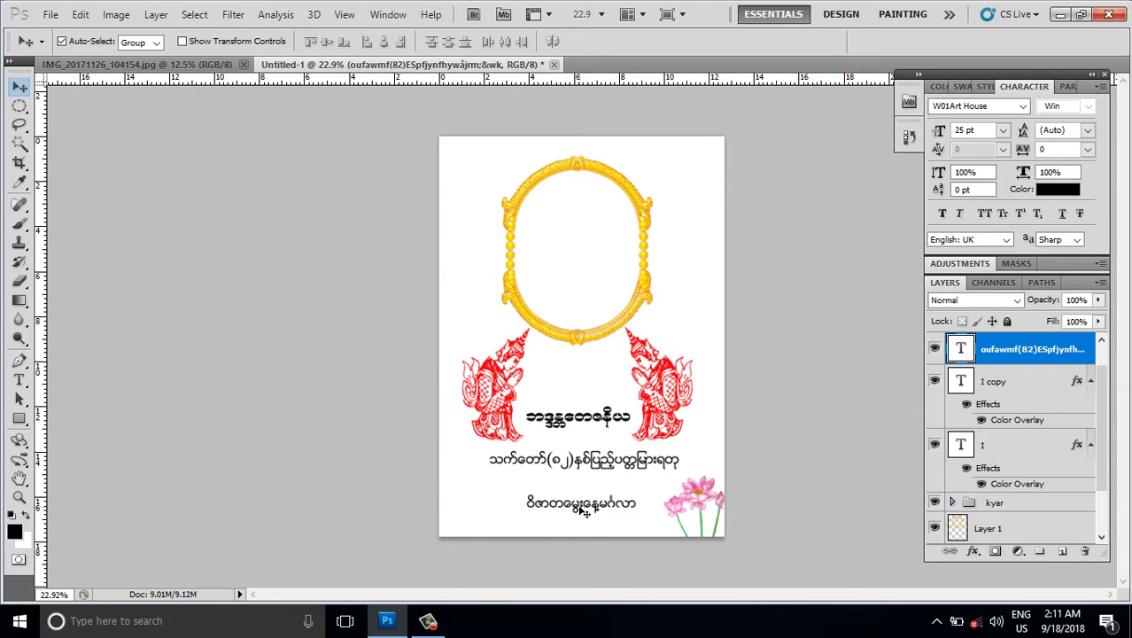
- Centre the second Burmese line horizontally on the card and nudge it down
{"action": "key", "text": "ctrl+a"}
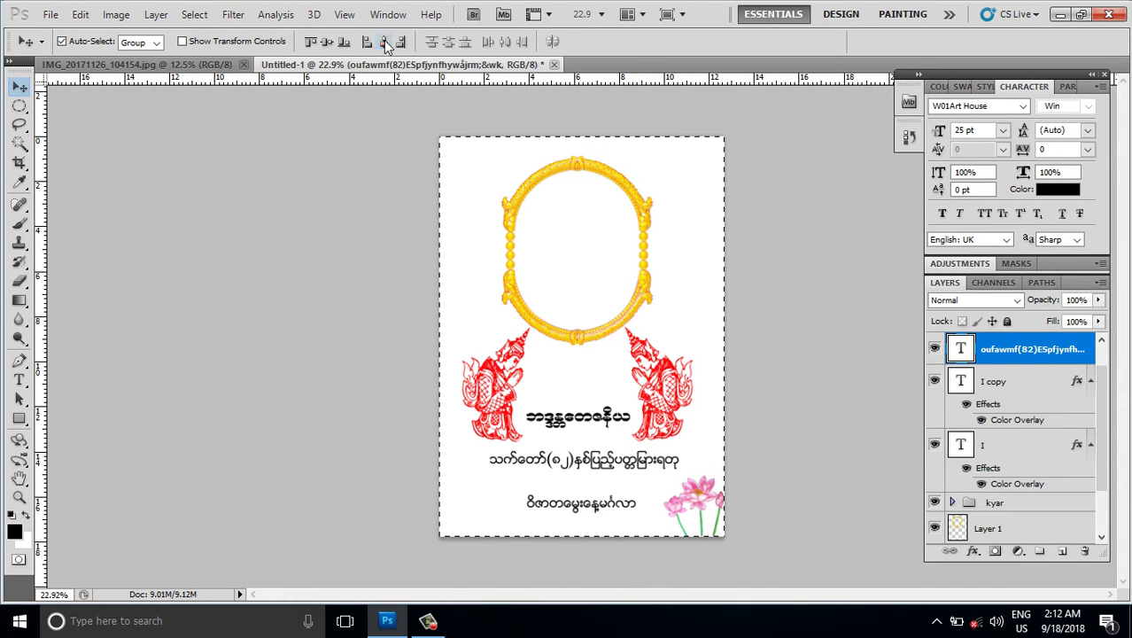
{"action": "left_click", "coordinate": [385, 46]}
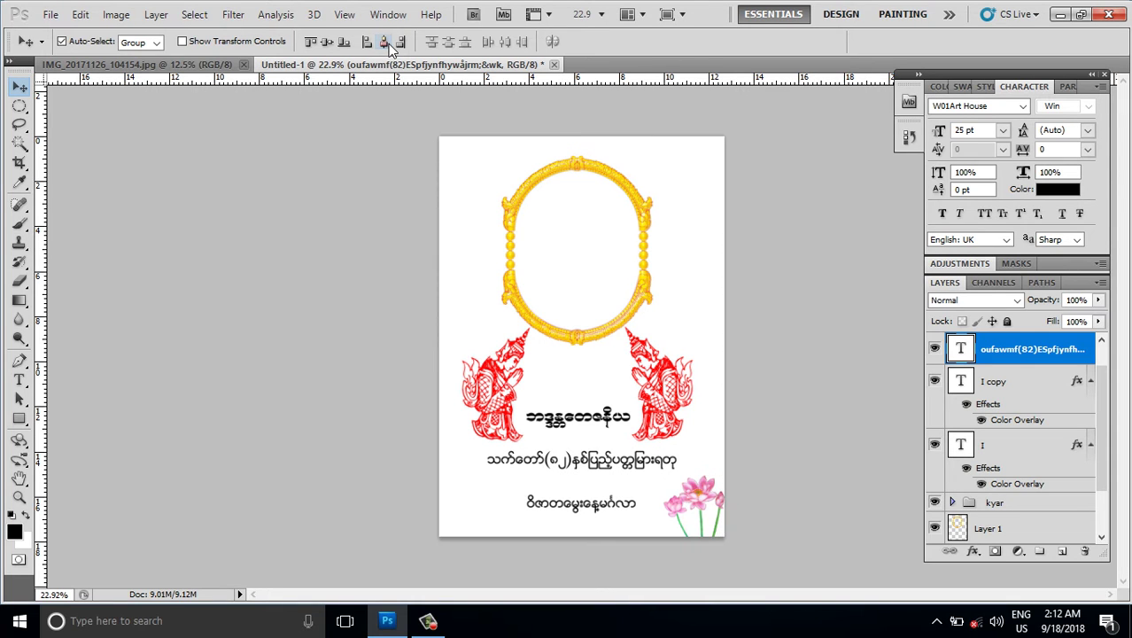
{"action": "key", "text": "ctrl+d"}
{"action": "key", "text": "Down"}
{"action": "key", "text": "Down"}
{"action": "key", "text": "Down"}
{"action": "key", "text": "Down"}
{"action": "key", "text": "Down"}
{"action": "key", "text": "Down"}
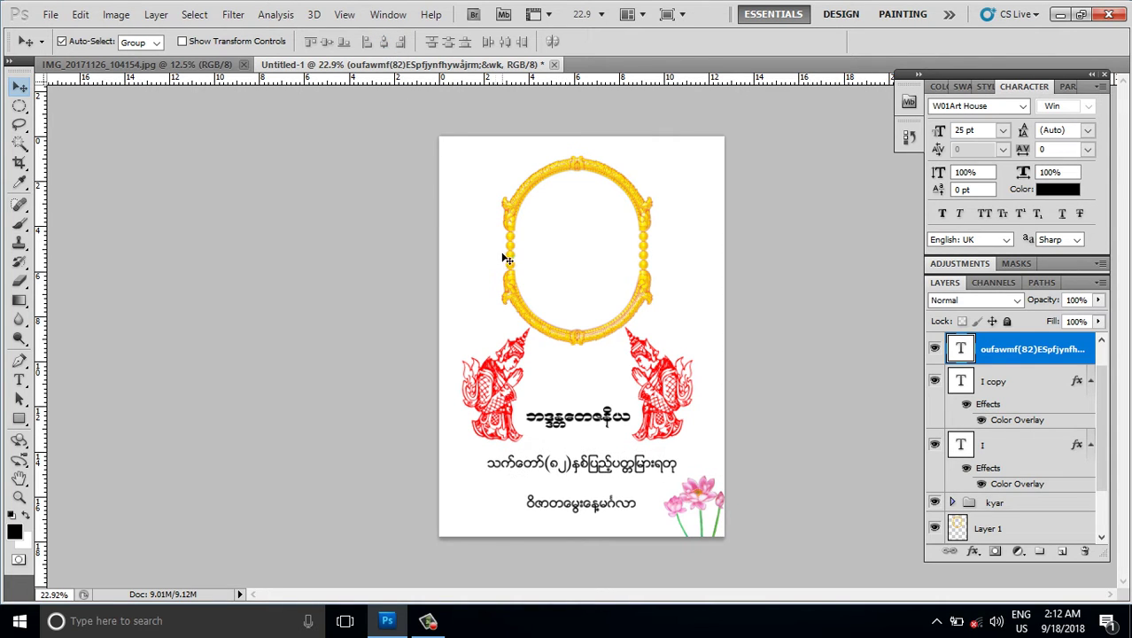
{"action": "key", "text": "Down"}
{"action": "key", "text": "Down"}
{"action": "key", "text": "Down"}
{"action": "key", "text": "Down"}
{"action": "key", "text": "Down"}
{"action": "key", "text": "Down"}
{"action": "scroll", "coordinate": [545, 396], "scroll_direction": "up", "scroll_amount": 1}
{"action": "scroll", "coordinate": [545, 396], "scroll_direction": "up", "scroll_amount": 1}
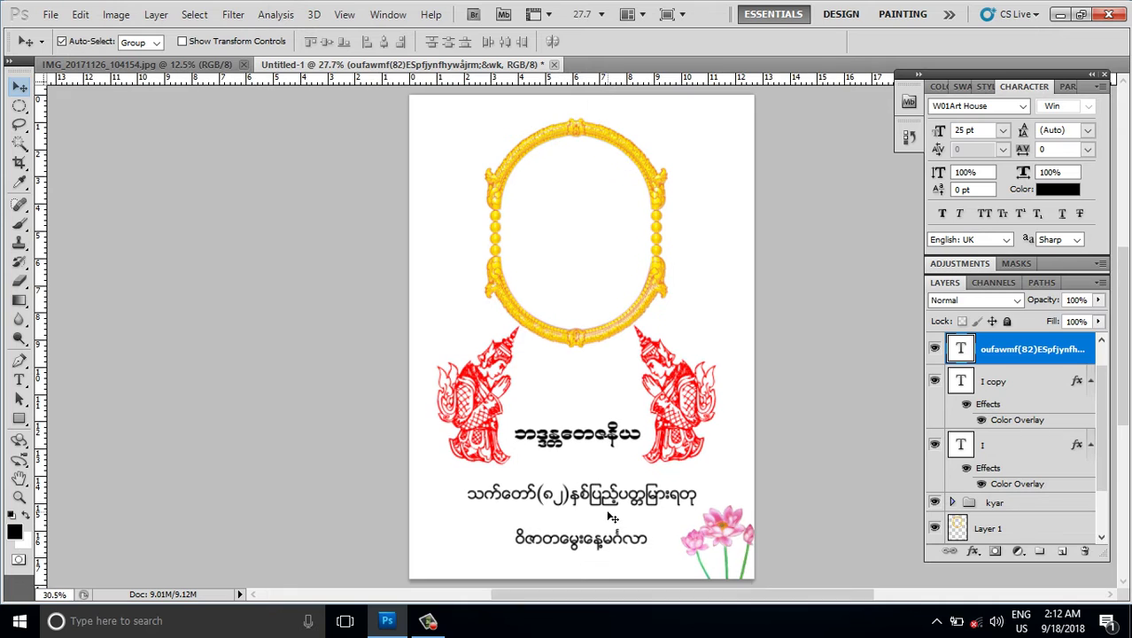
{"action": "scroll", "coordinate": [545, 396], "scroll_direction": "up", "scroll_amount": 1}
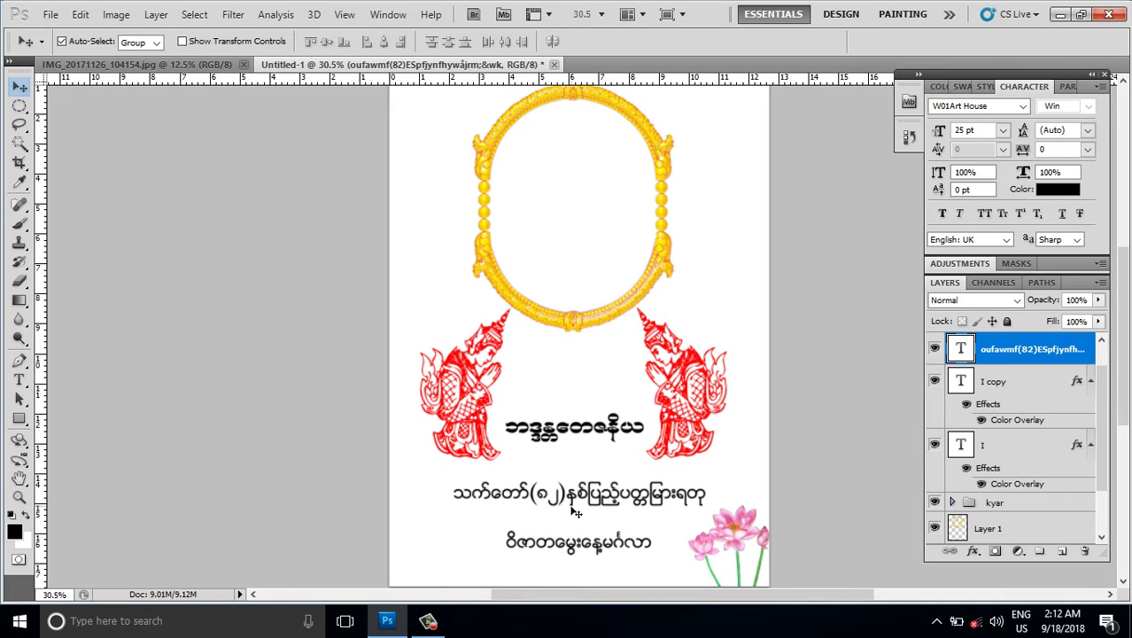
- Try W04Art House at 30 pt for the second line and reposition it
{"action": "left_click", "coordinate": [958, 106]}
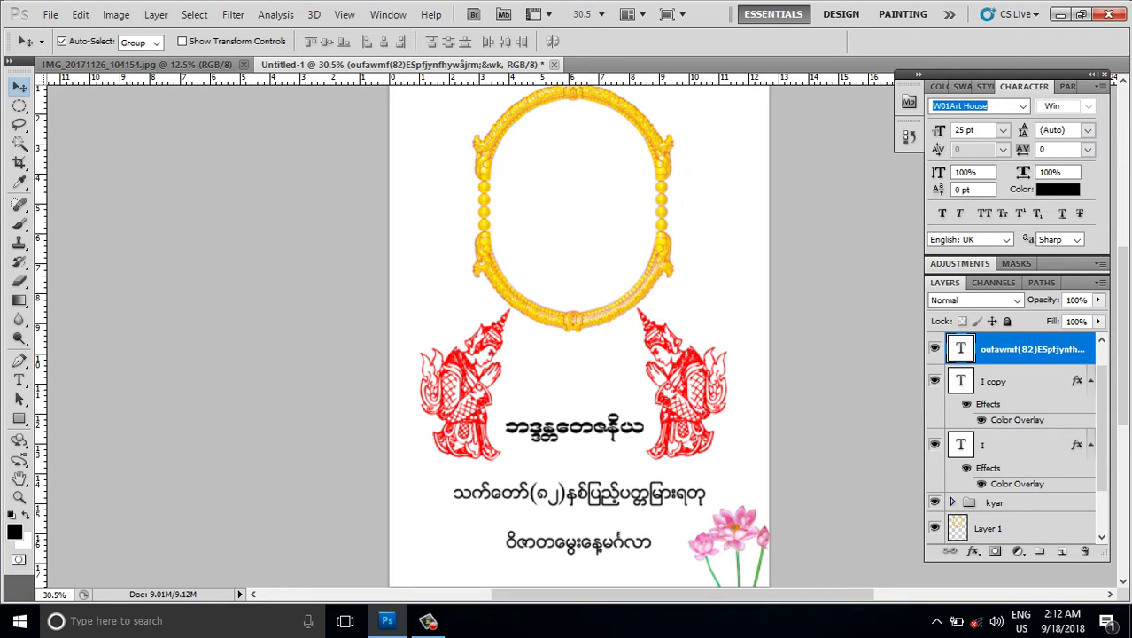
{"action": "type", "text": "W04"}
{"action": "key", "text": "Return"}
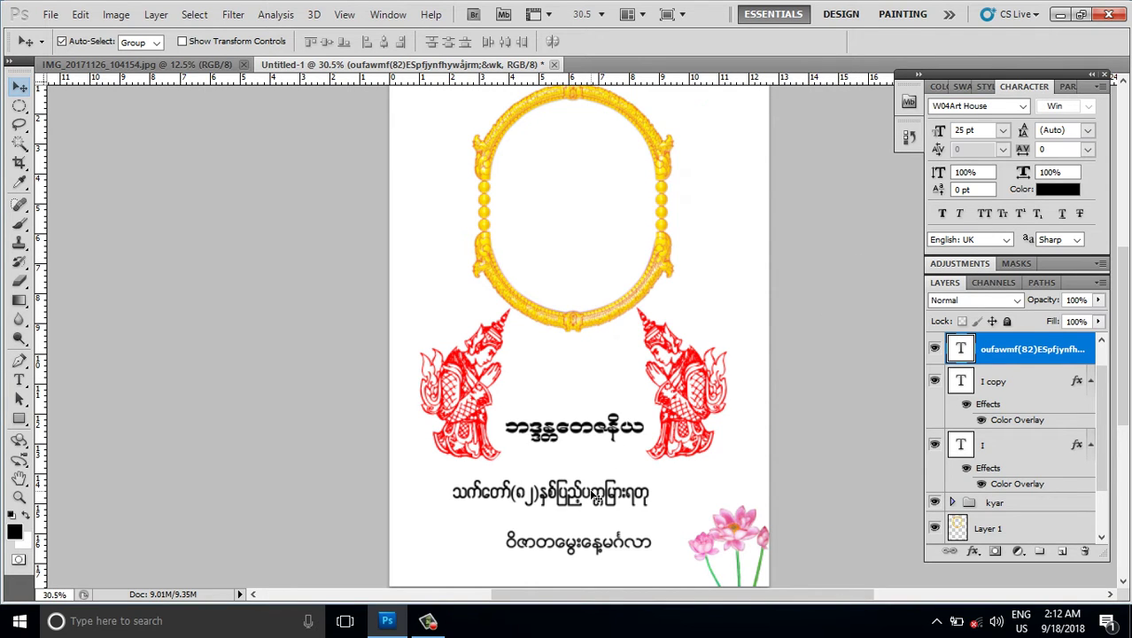
{"action": "left_click_drag", "start_coordinate": [595, 494], "coordinate": [612, 502]}
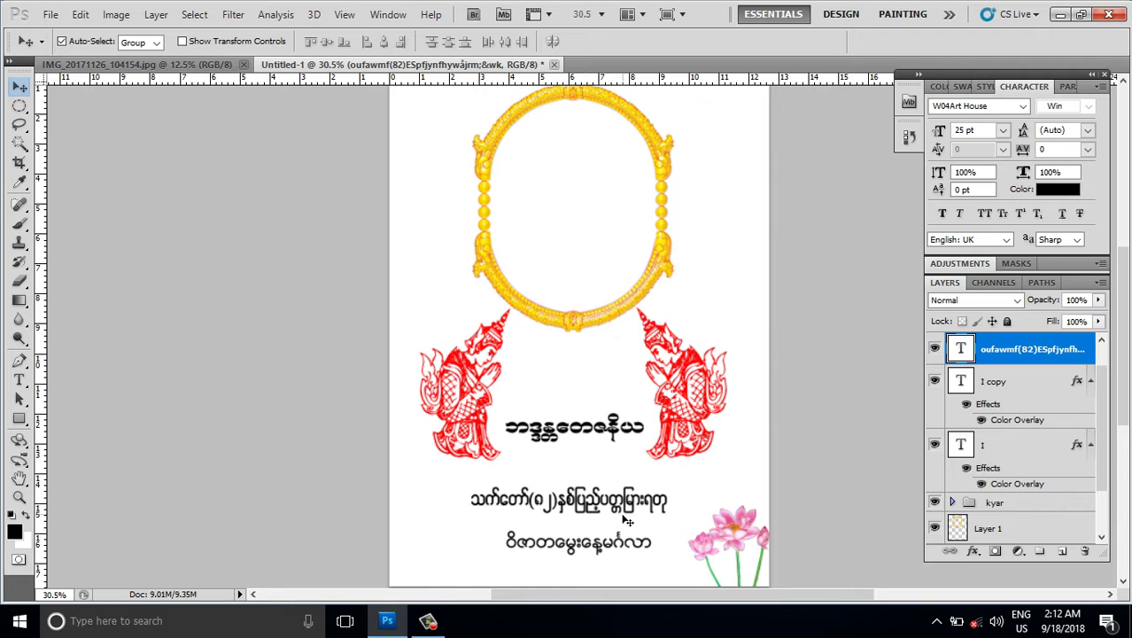
{"action": "left_click_drag", "start_coordinate": [979, 130], "coordinate": [958, 131]}
{"action": "type", "text": "30"}
{"action": "key", "text": "Return"}
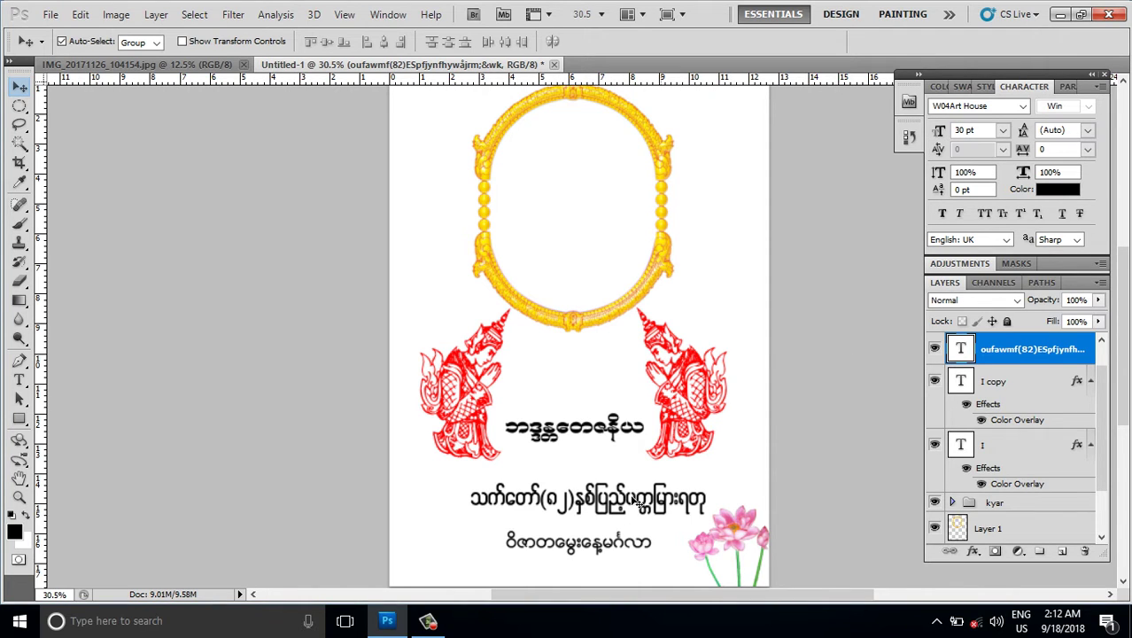
{"action": "left_click_drag", "start_coordinate": [595, 505], "coordinate": [577, 503]}
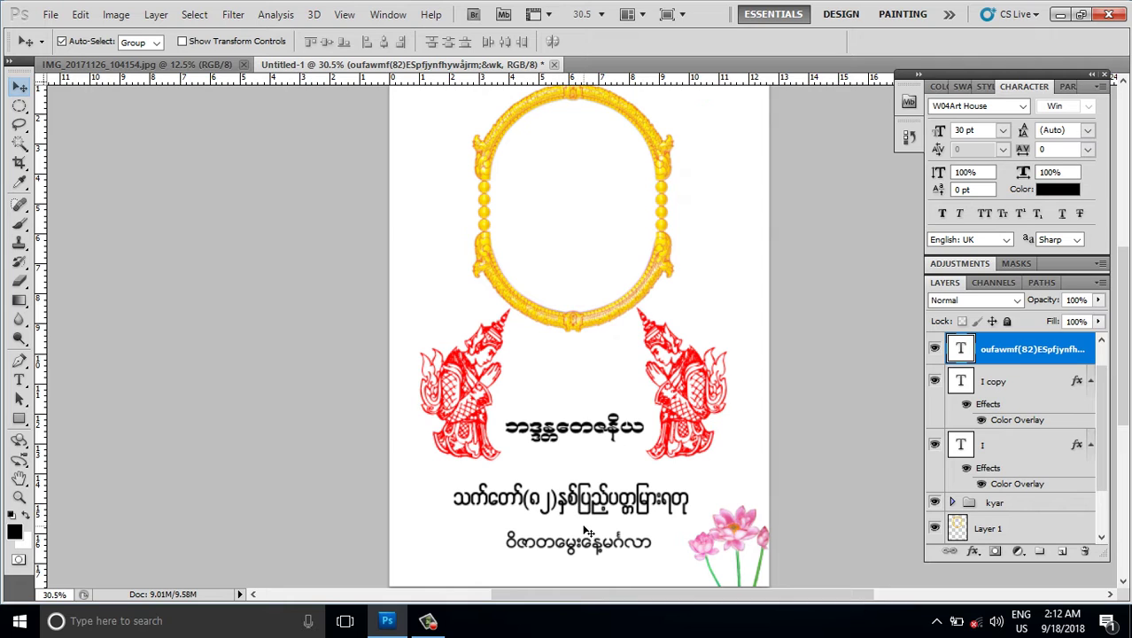
- Switch the second line to W05Art House at 25 pt and shift it right
{"action": "left_click", "coordinate": [978, 105]}
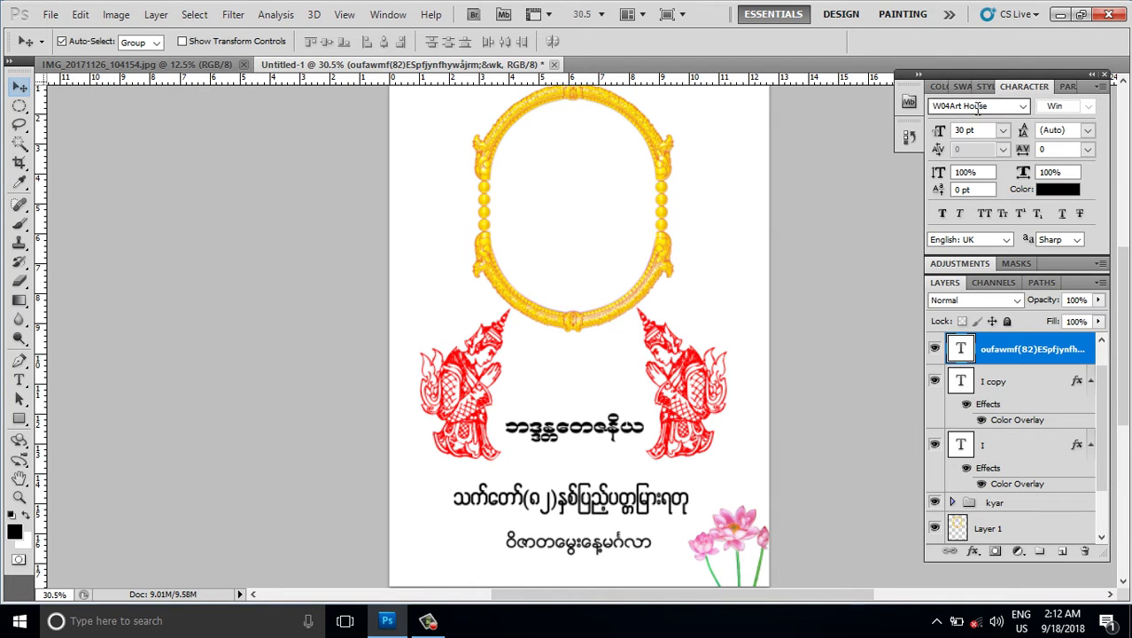
{"action": "key", "text": "Down"}
{"action": "key", "text": "Down"}
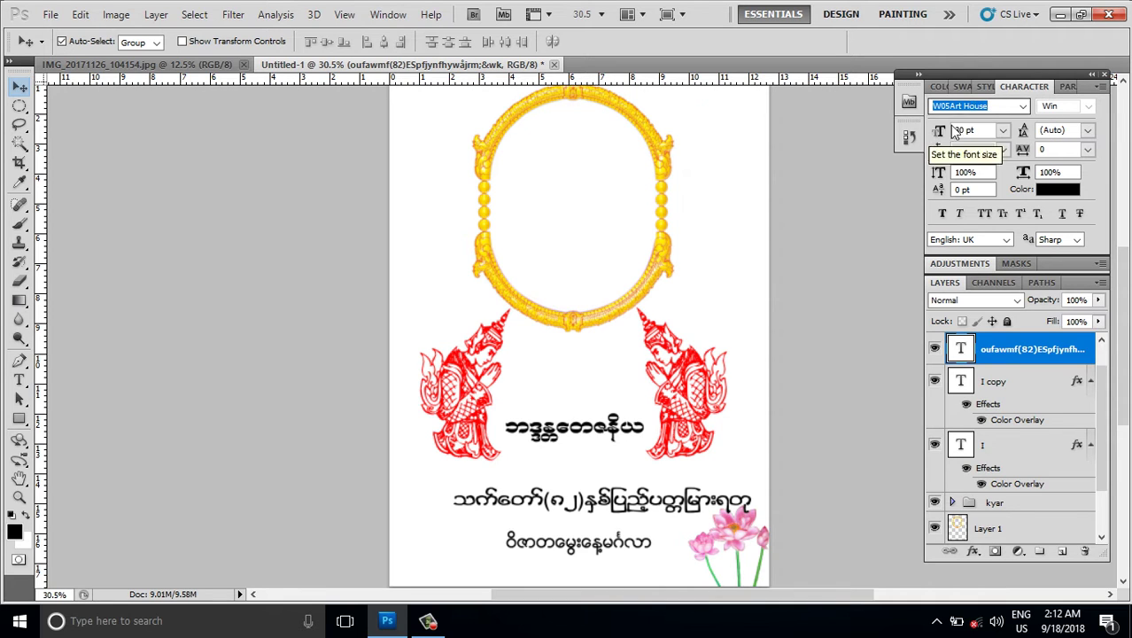
{"action": "left_click", "coordinate": [969, 105]}
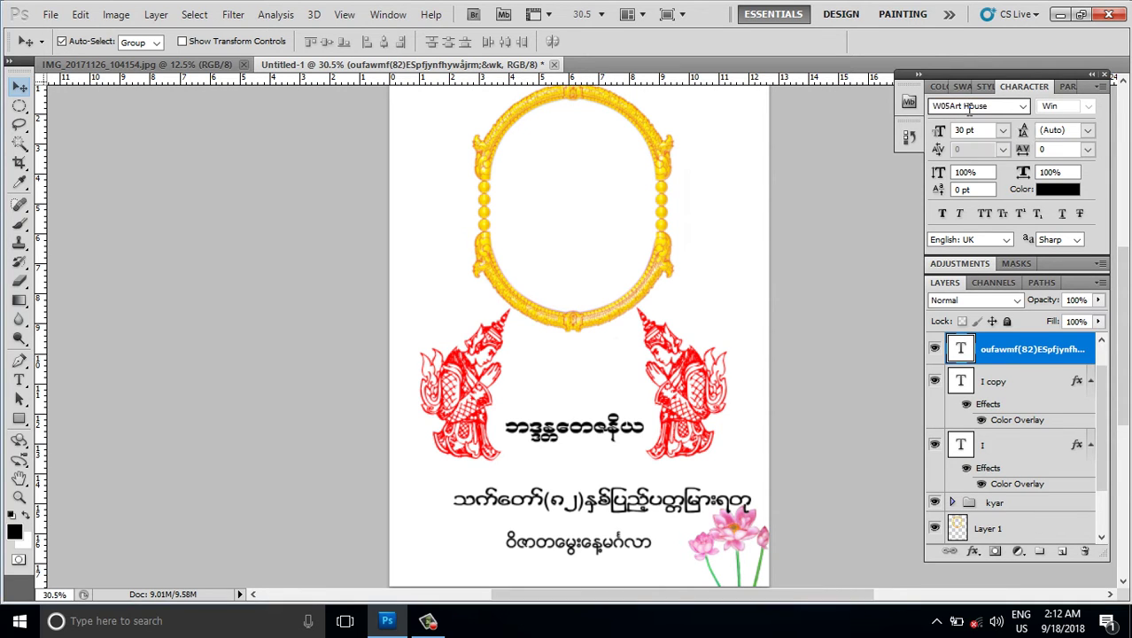
{"action": "key", "text": "Return"}
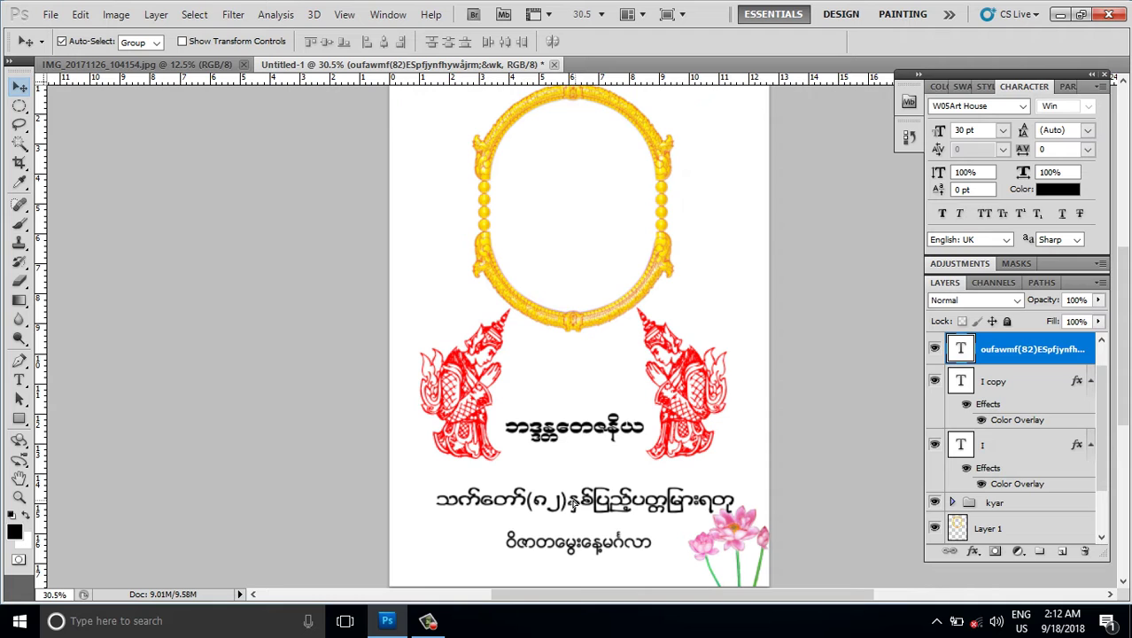
{"action": "left_click", "coordinate": [937, 133]}
{"action": "type", "text": "2"}
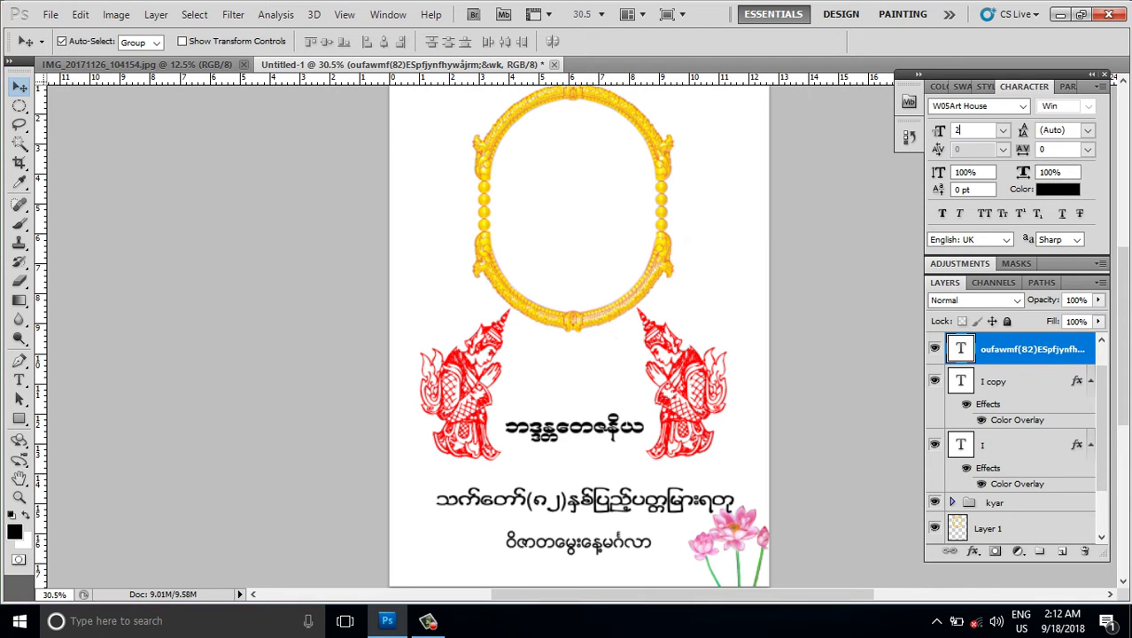
{"action": "type", "text": "5"}
{"action": "key", "text": "Return"}
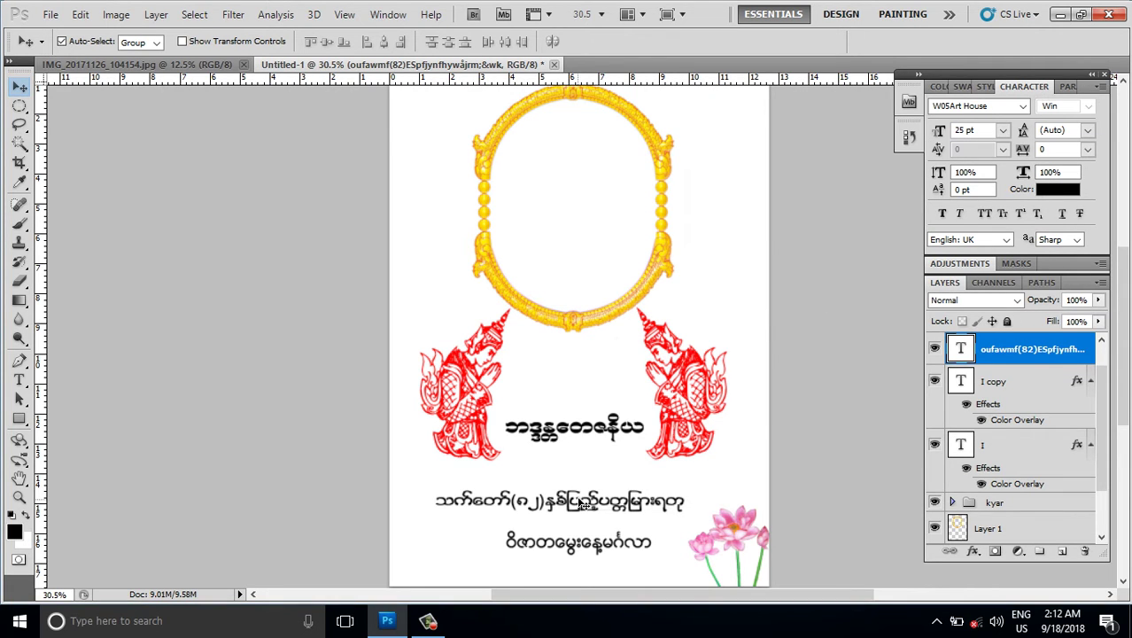
{"action": "left_click_drag", "start_coordinate": [582, 502], "coordinate": [598, 502]}
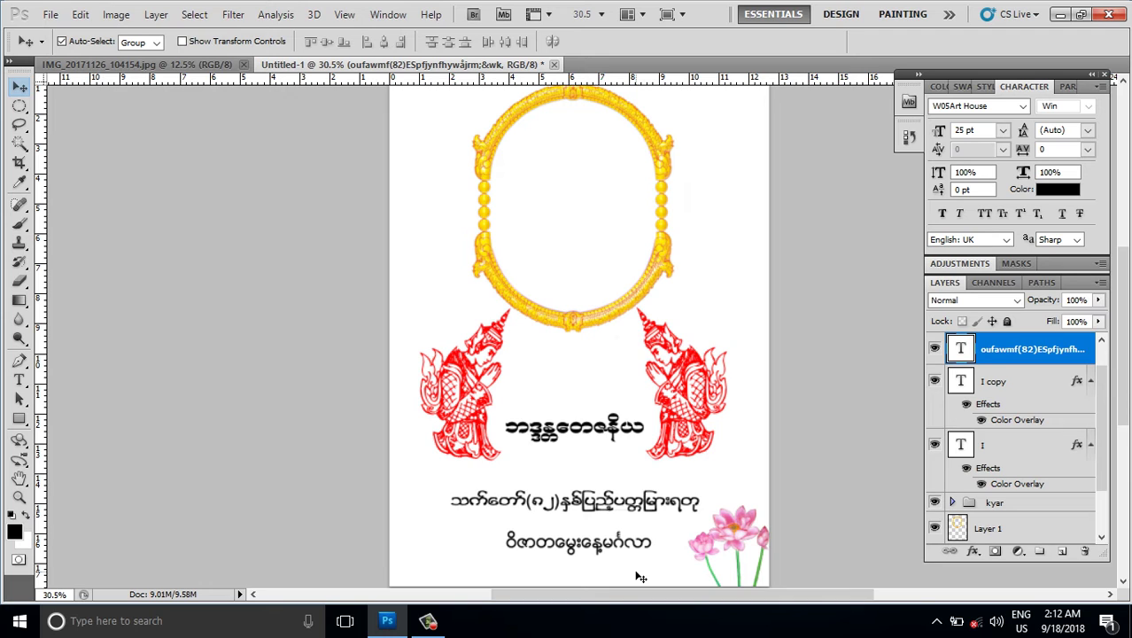
- Re-centre the second line horizontally, then check the bottom line's font list without changing it
{"action": "key", "text": "ctrl+a"}
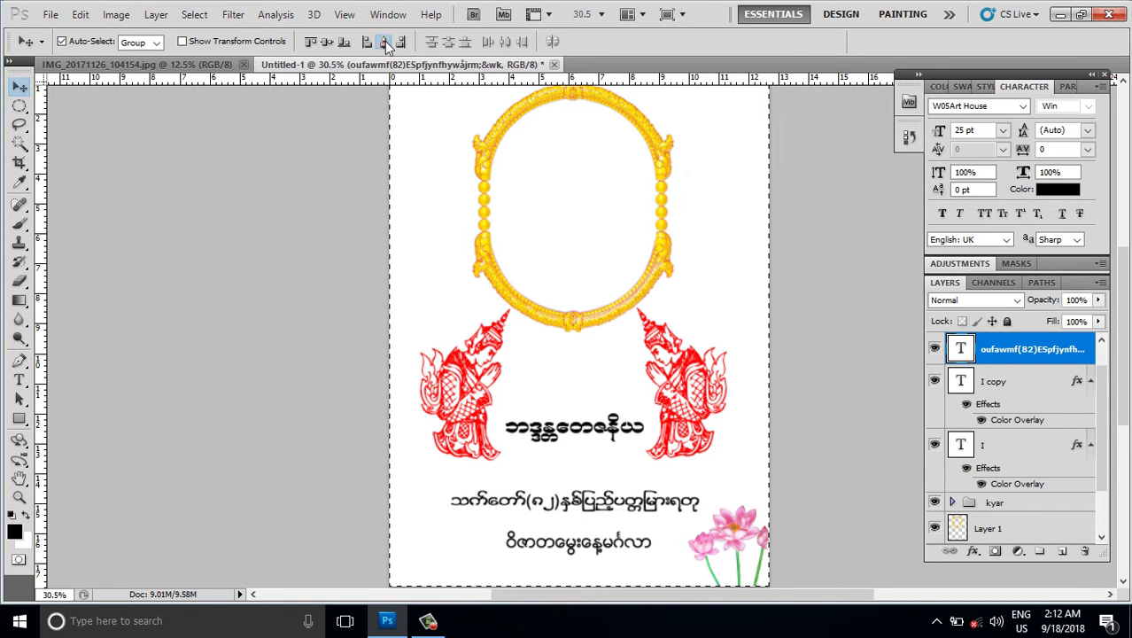
{"action": "left_click", "coordinate": [384, 41]}
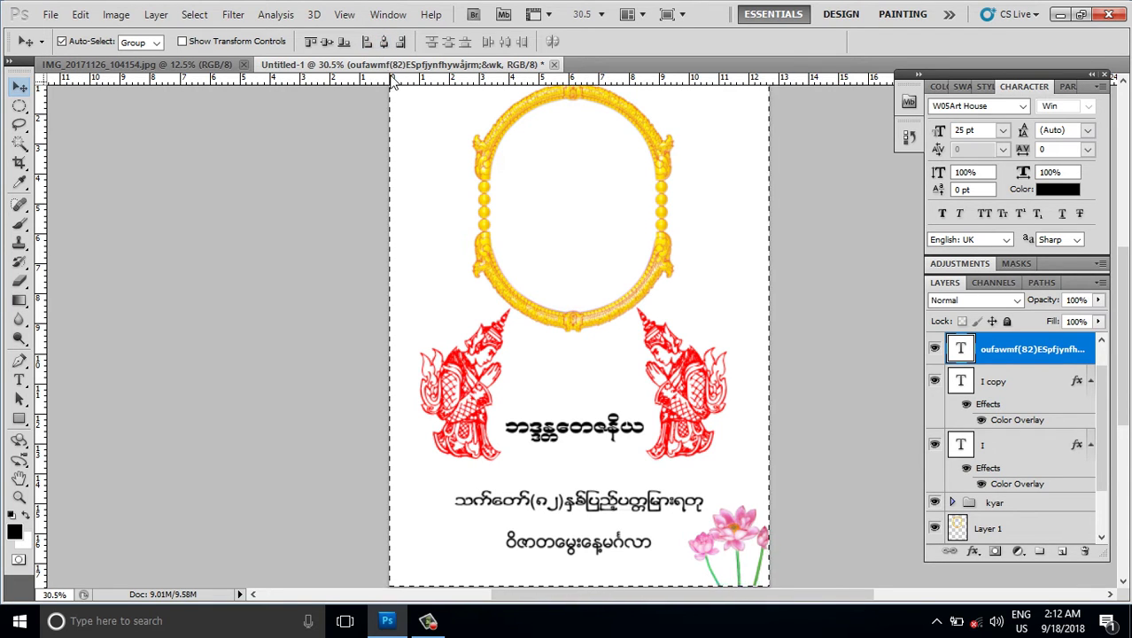
{"action": "key", "text": "ctrl+d"}
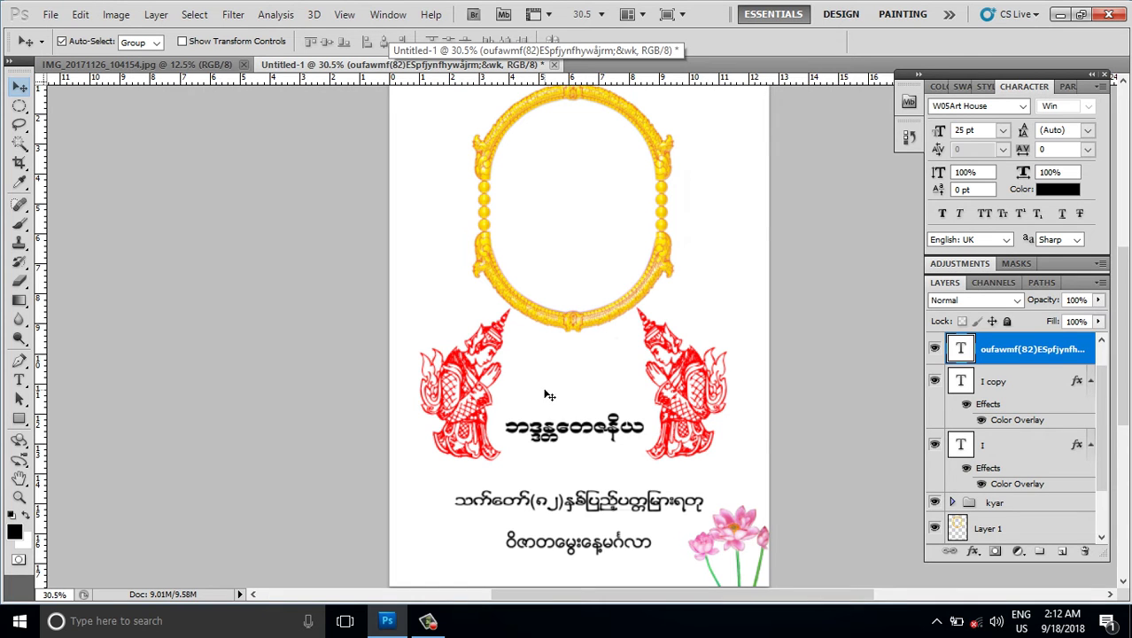
{"action": "scroll", "coordinate": [602, 477], "scroll_direction": "down", "scroll_amount": 1, "text": "alt"}
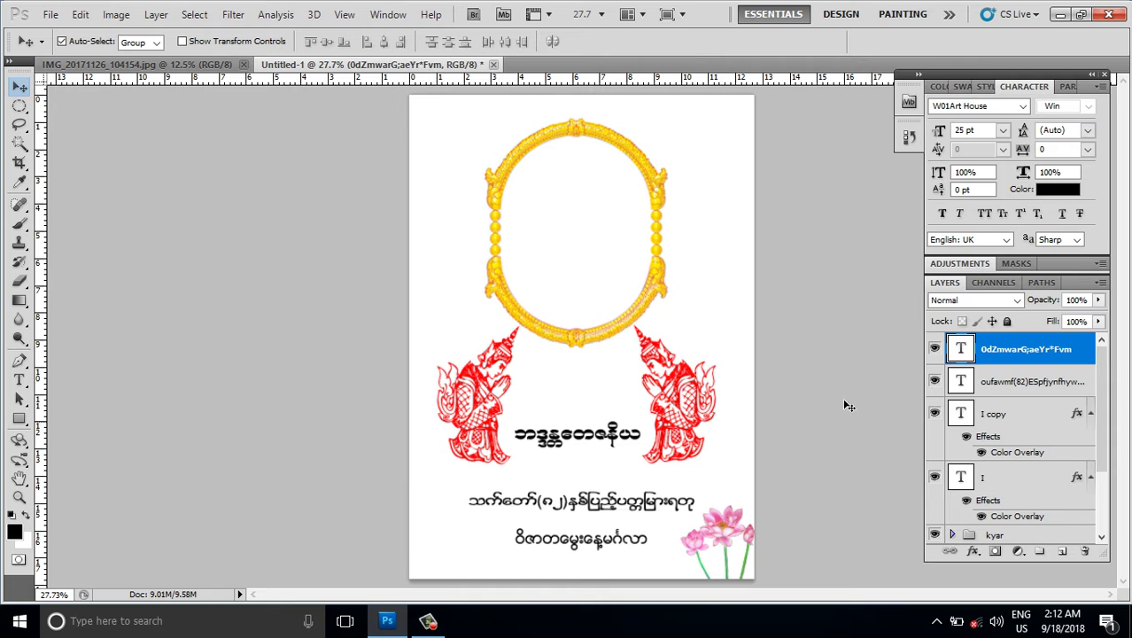
{"action": "left_click", "coordinate": [961, 105]}
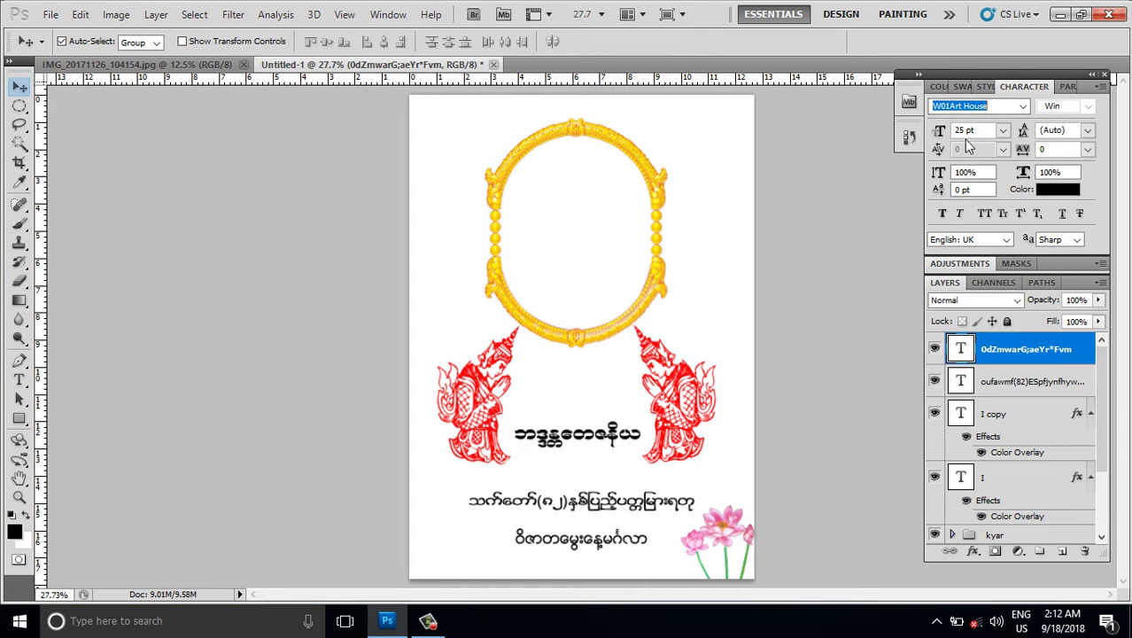
{"action": "left_click", "coordinate": [976, 124]}
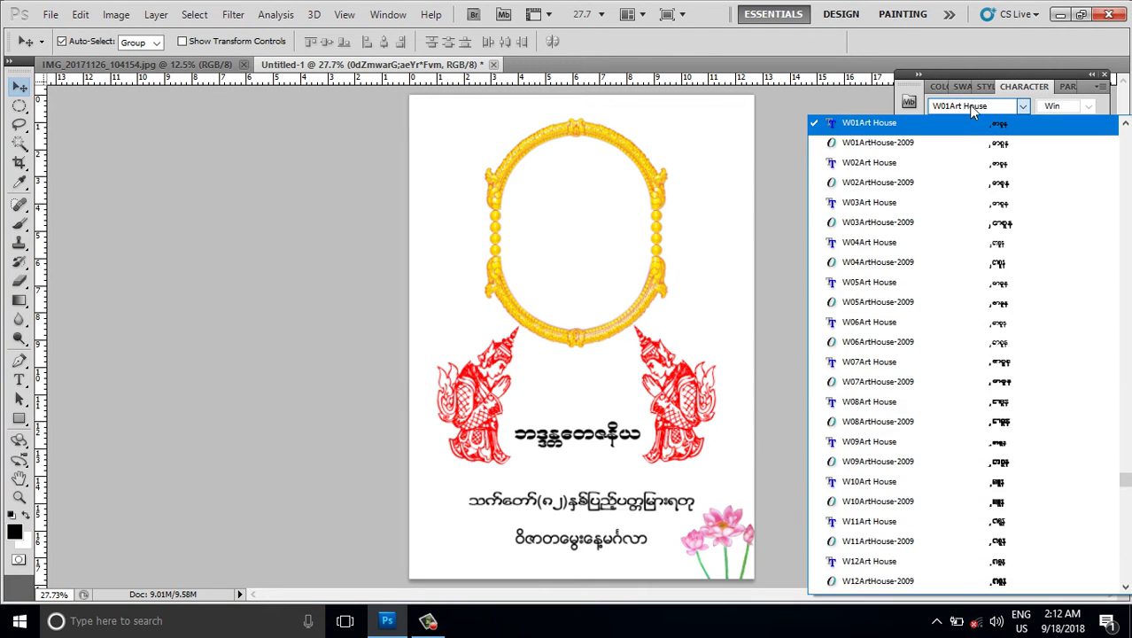
{"action": "left_click", "coordinate": [975, 122]}
- Apply faux bold to the bottom line and re-centre the second line horizontally
{"action": "left_click", "coordinate": [943, 214]}
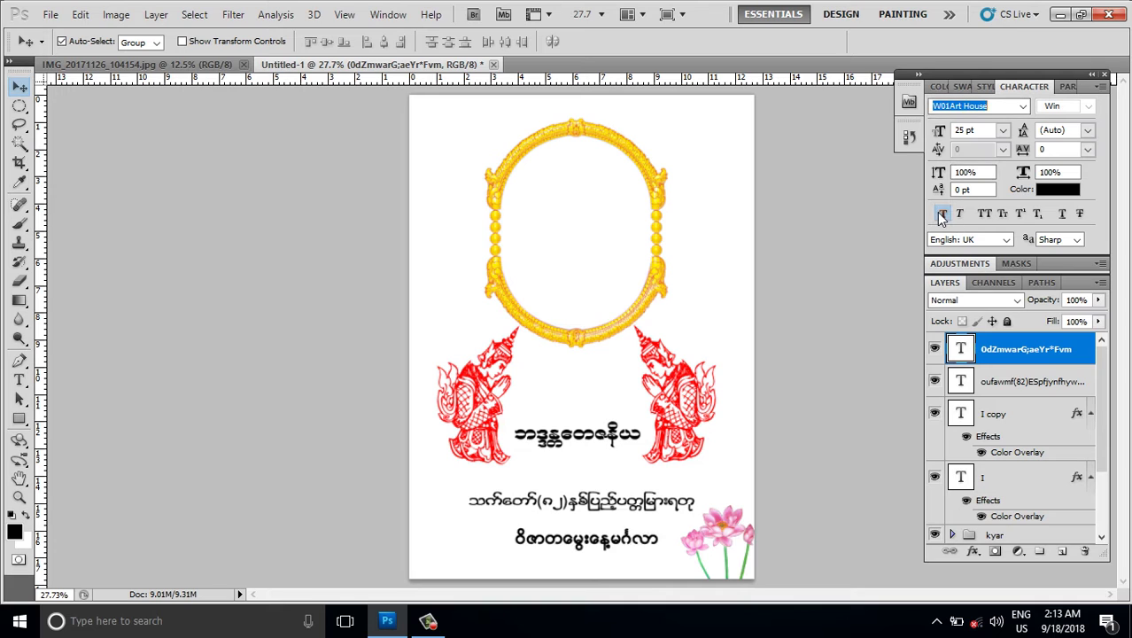
{"action": "left_click", "coordinate": [617, 501]}
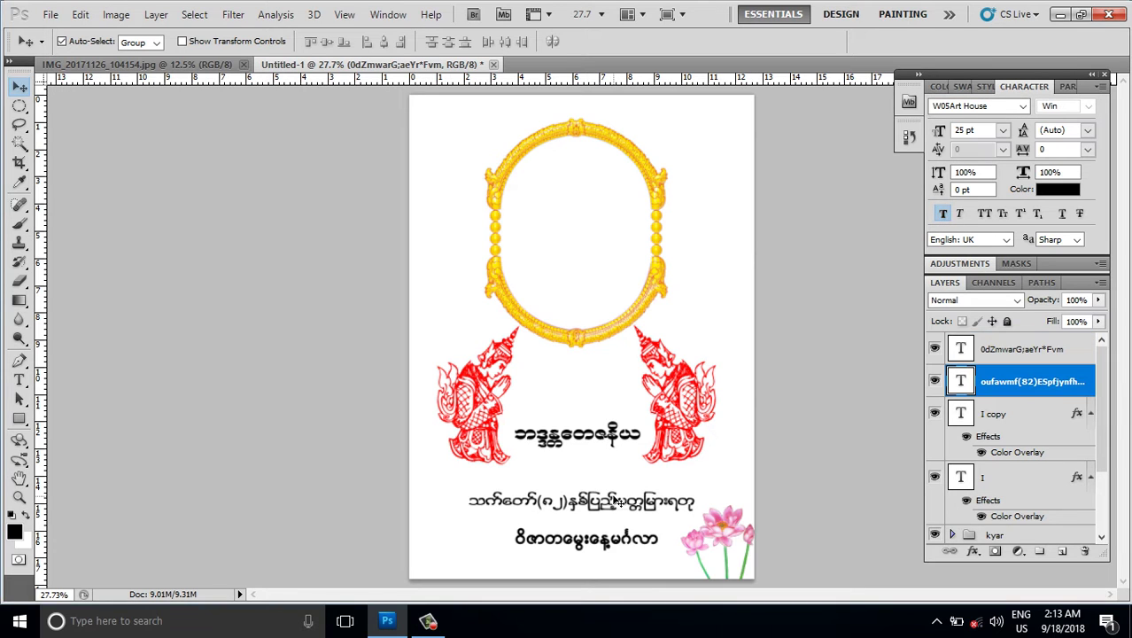
{"action": "left_click", "coordinate": [943, 213]}
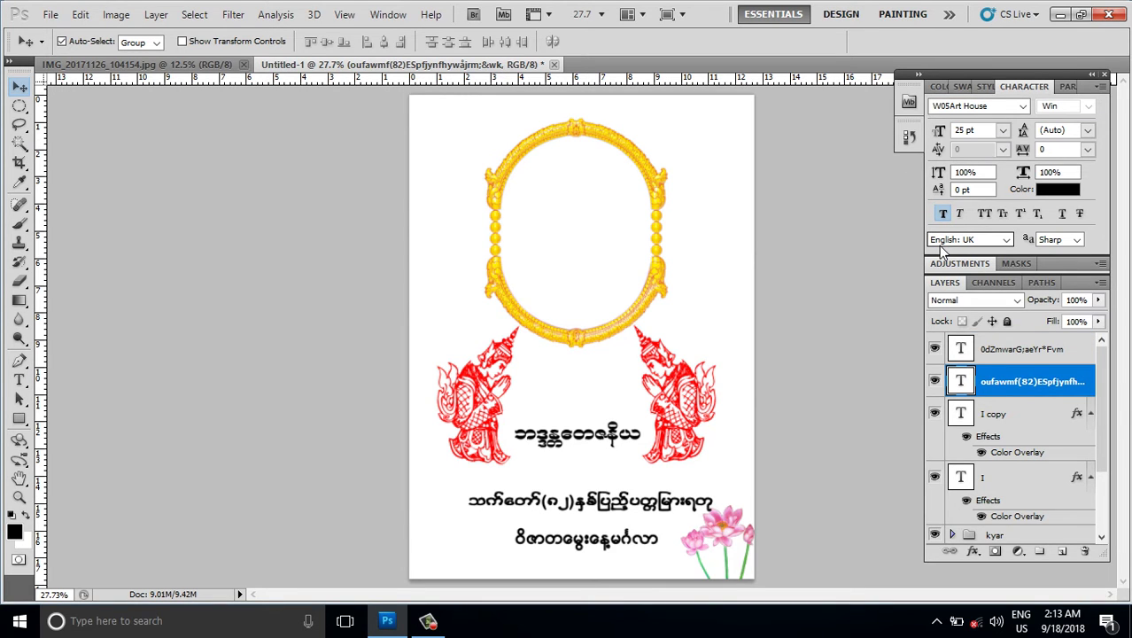
{"action": "key", "text": "ctrl+a"}
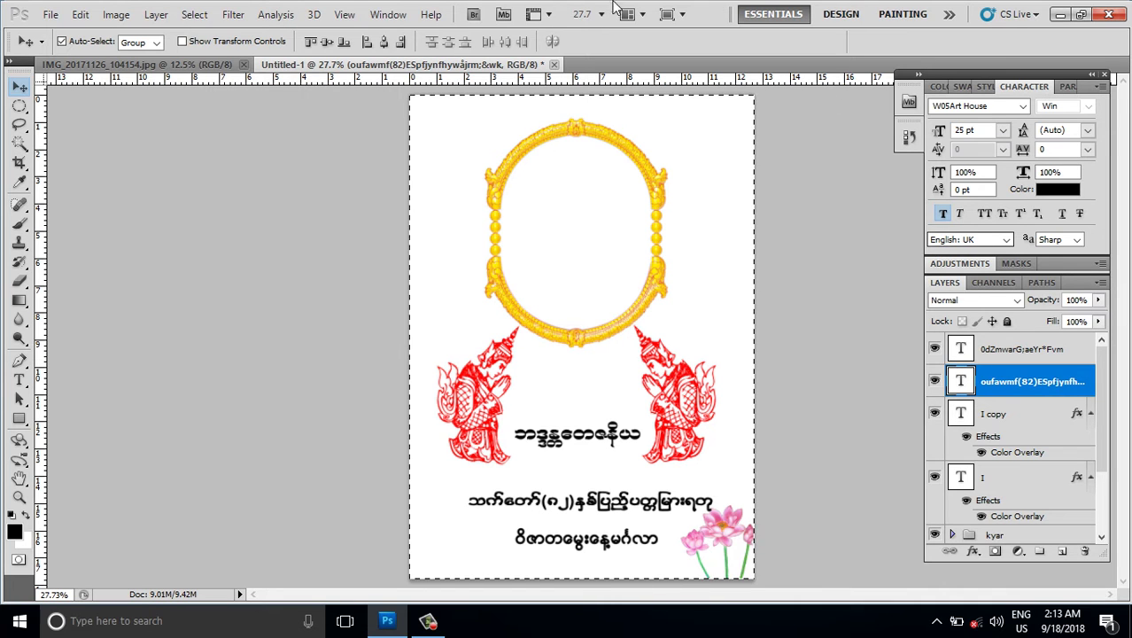
{"action": "left_click", "coordinate": [384, 43]}
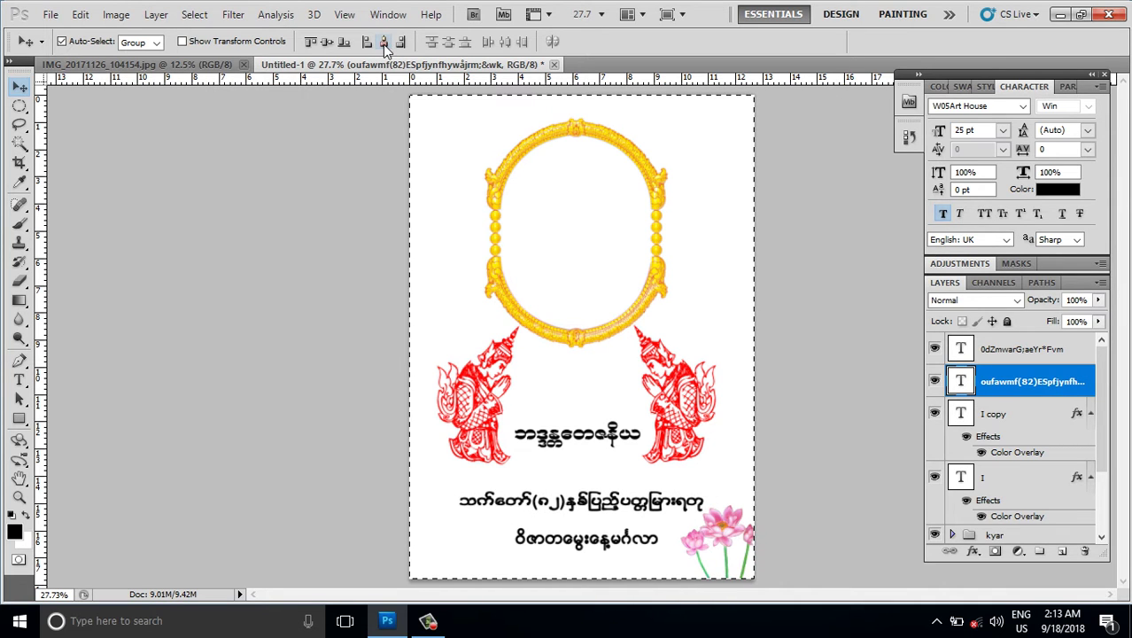
{"action": "key", "text": "ctrl+d"}
- Centre the bottom Burmese line horizontally on the card
{"action": "left_click", "coordinate": [553, 530]}
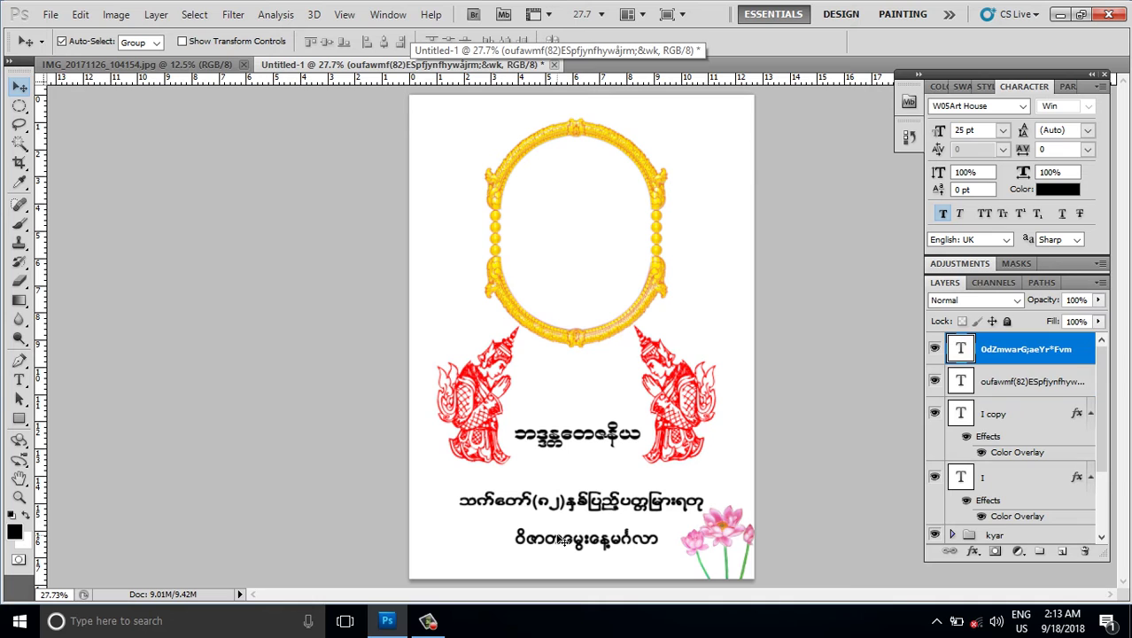
{"action": "key", "text": "ctrl+a"}
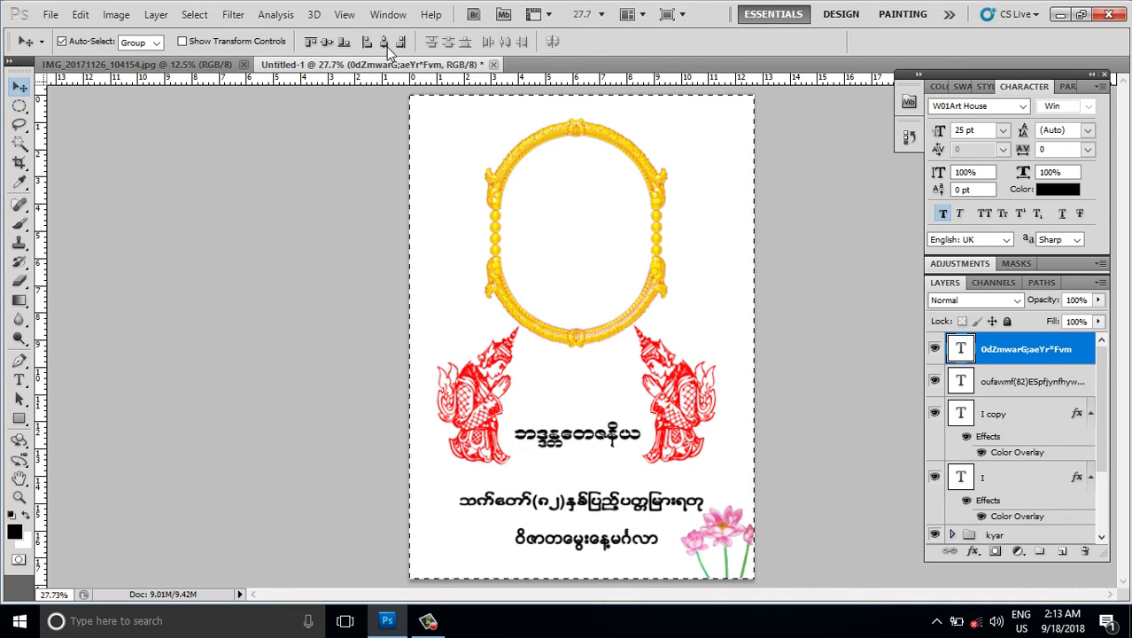
{"action": "left_click", "coordinate": [383, 43]}
{"action": "key", "text": "ctrl+d"}
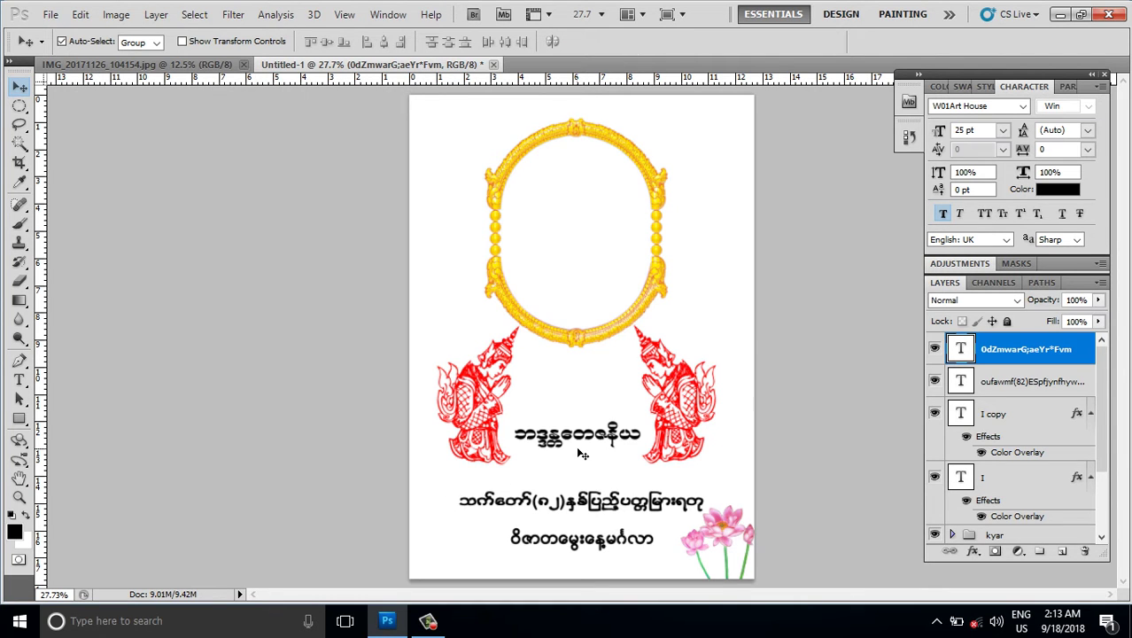
{"action": "scroll", "coordinate": [599, 529], "scroll_direction": "down", "scroll_amount": 1}
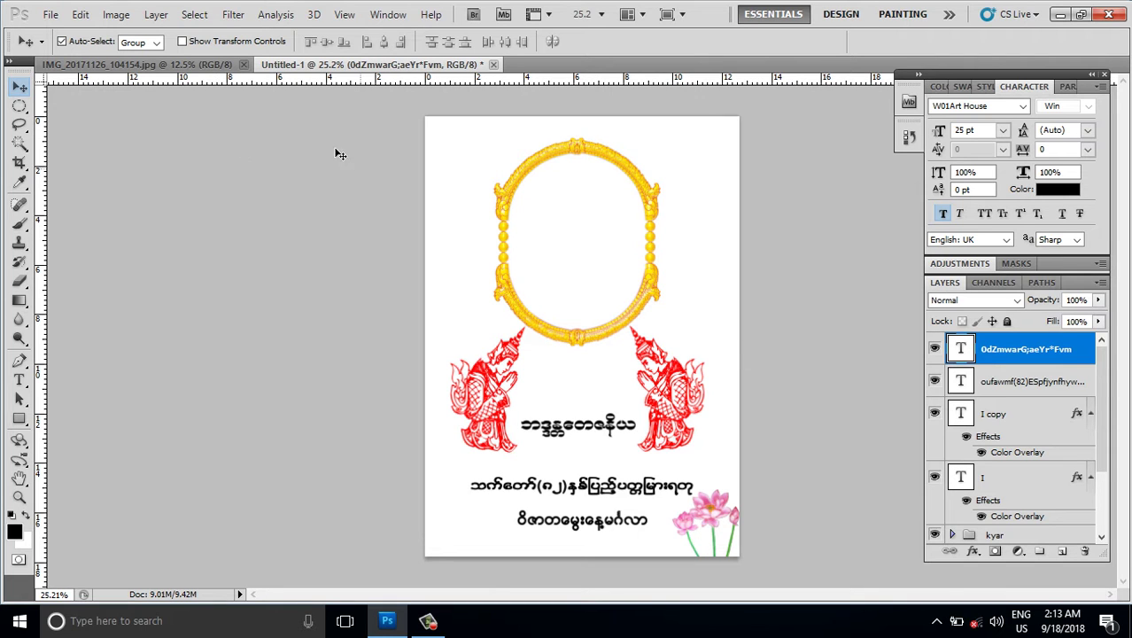
- Copy the whole monk photo and paste it into the Untitled-1 card as a new layer
{"action": "left_click", "coordinate": [79, 62]}
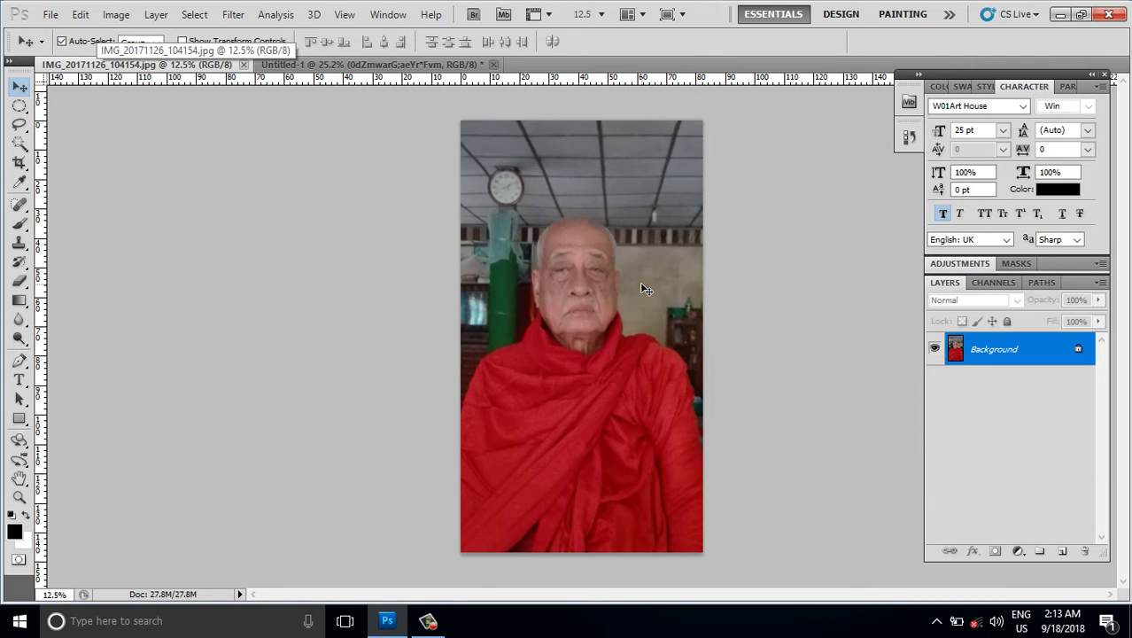
{"action": "key", "text": "ctrl+a"}
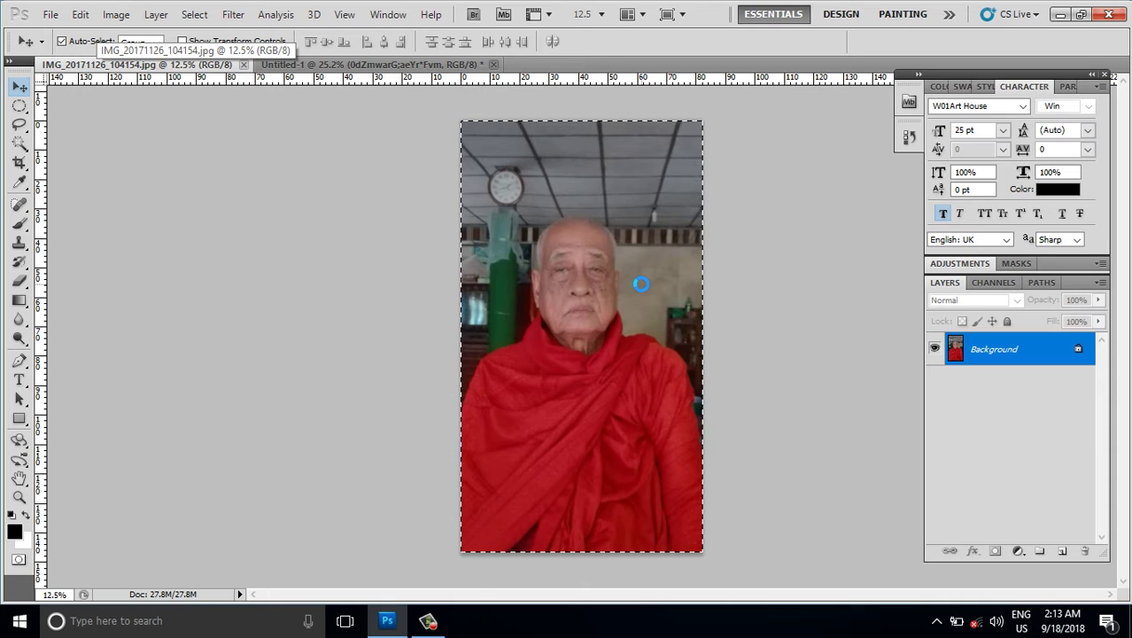
{"action": "key", "text": "ctrl+Tab"}
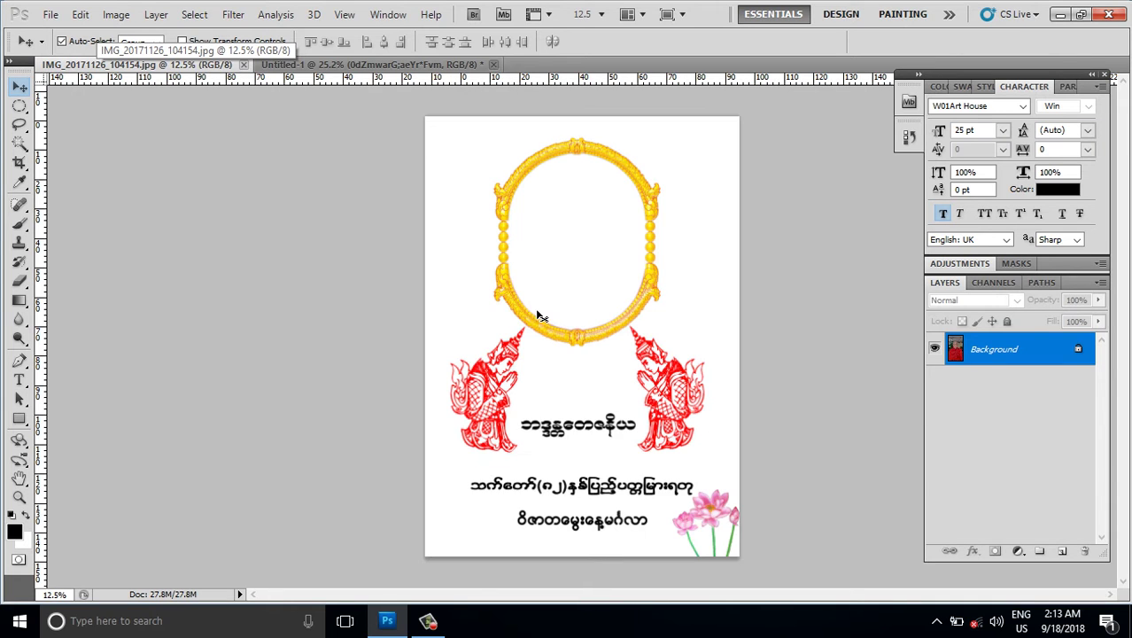
{"action": "key", "text": "ctrl+v"}
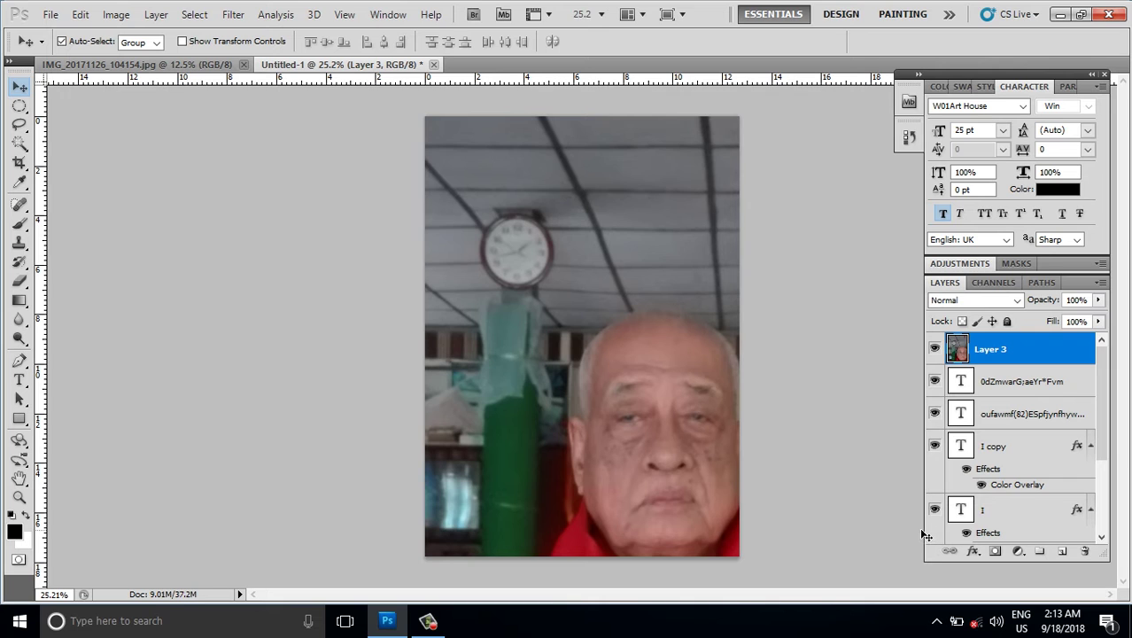
- Scale the pasted monk photo down to 42.04% and confirm
{"action": "key", "text": "ctrl+t"}
{"action": "key", "text": "ctrl+0"}
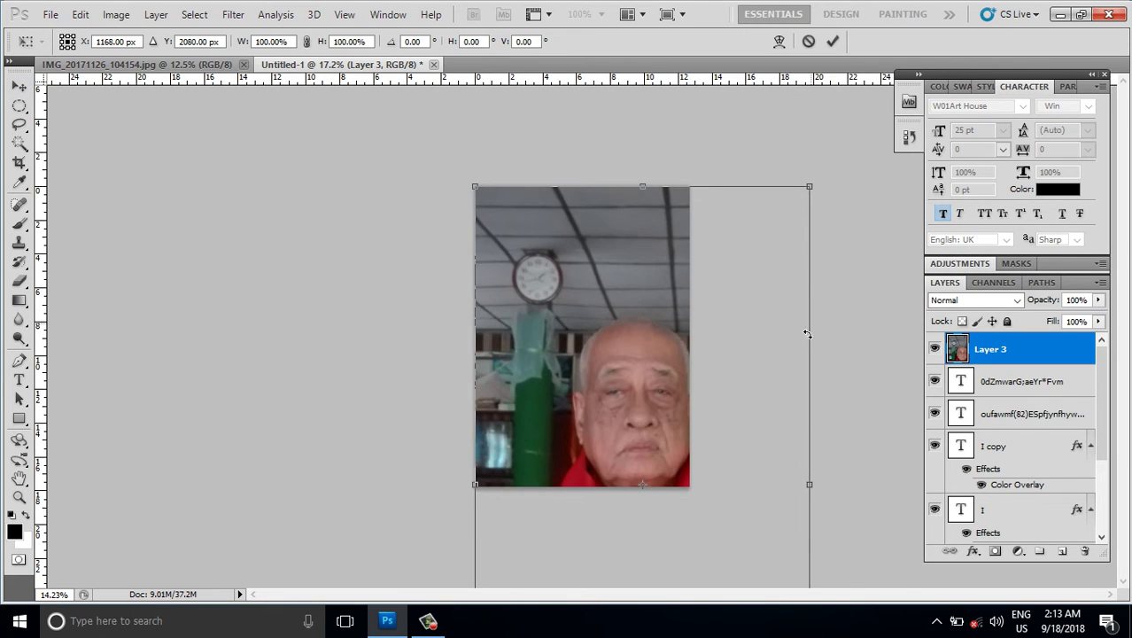
{"action": "key", "text": "ctrl+minus"}
{"action": "key", "text": "ctrl+minus"}
{"action": "key", "text": "ctrl+minus"}
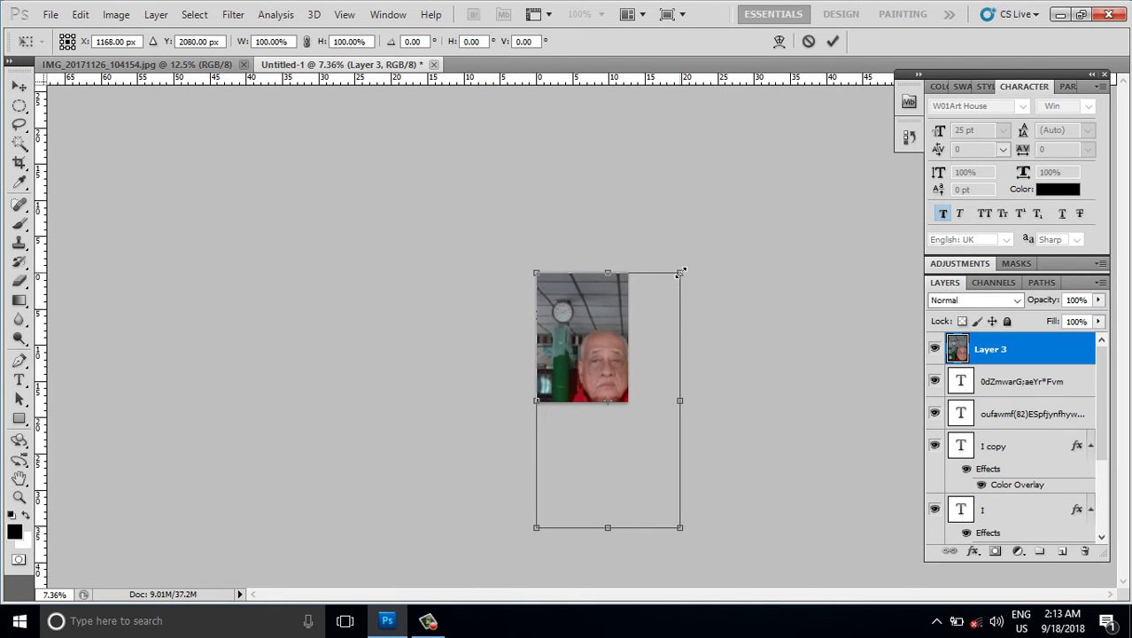
{"action": "mouse_move", "coordinate": [679, 272]}
{"action": "left_mouse_down"}
{"action": "mouse_move", "coordinate": [651, 353]}
{"action": "mouse_move", "coordinate": [574, 283]}
{"action": "left_mouse_up"}
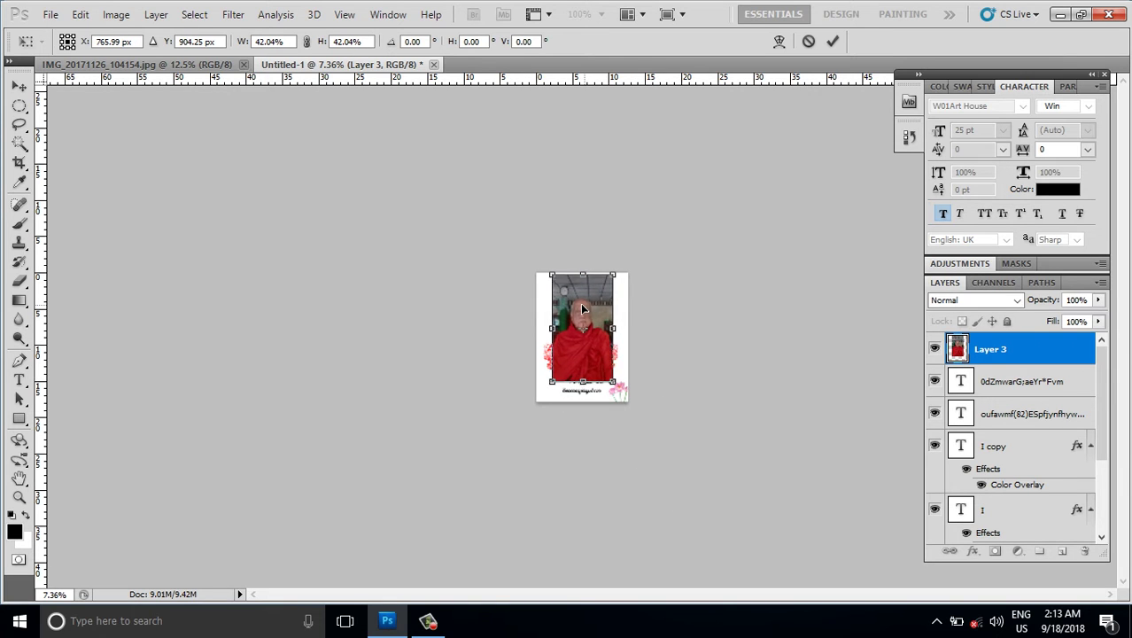
{"action": "key", "text": "Return"}
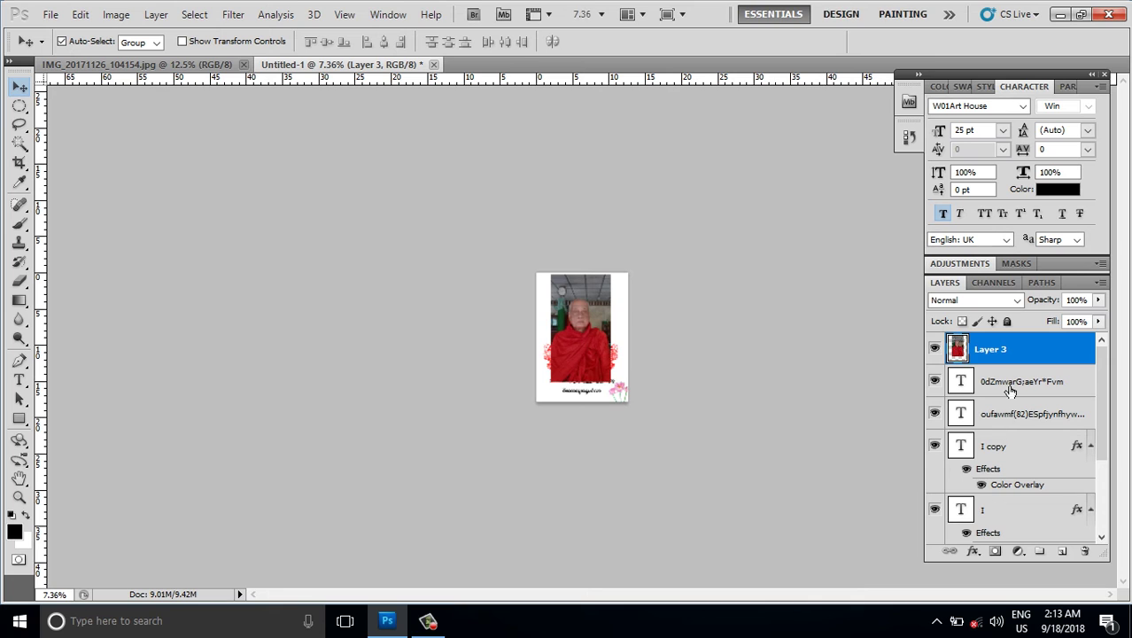
- Move the monk photo layer (Layer 3) below the gold frame's Layer 1
{"action": "scroll", "coordinate": [1008, 403], "scroll_direction": "down", "scroll_amount": 5}
{"action": "scroll", "coordinate": [1008, 394], "scroll_direction": "up", "scroll_amount": 2}
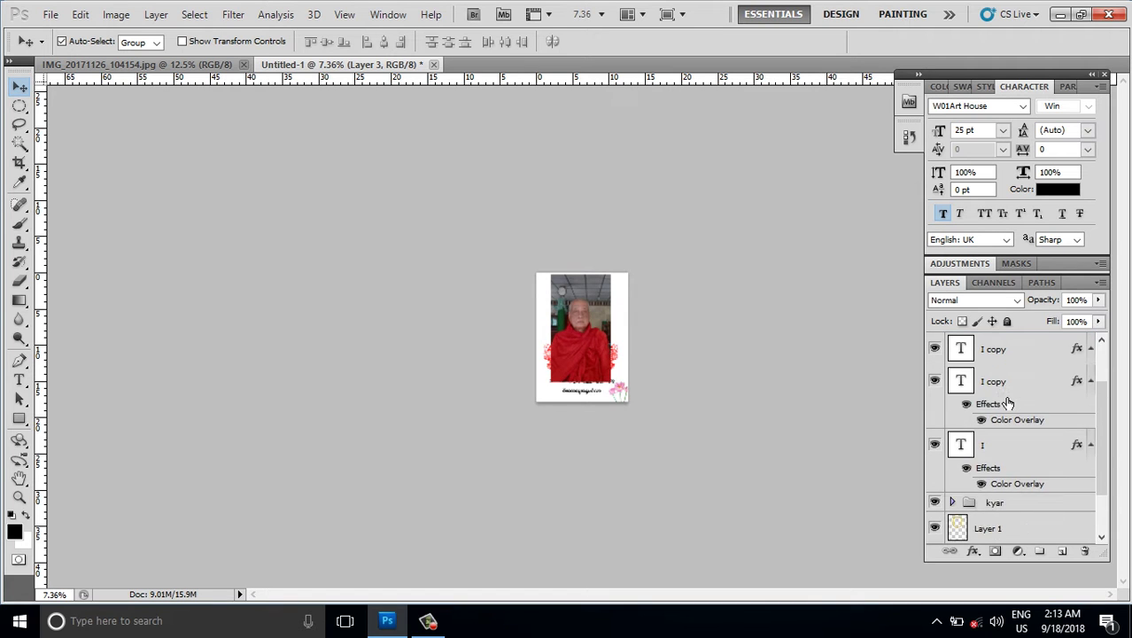
{"action": "scroll", "coordinate": [1008, 394], "scroll_direction": "up", "scroll_amount": 2}
{"action": "scroll", "coordinate": [1008, 386], "scroll_direction": "up", "scroll_amount": 2}
{"action": "mouse_move", "coordinate": [1005, 354]}
{"action": "left_mouse_down"}
{"action": "mouse_move", "coordinate": [1018, 521]}
{"action": "mouse_move", "coordinate": [1017, 509]}
{"action": "left_mouse_up"}
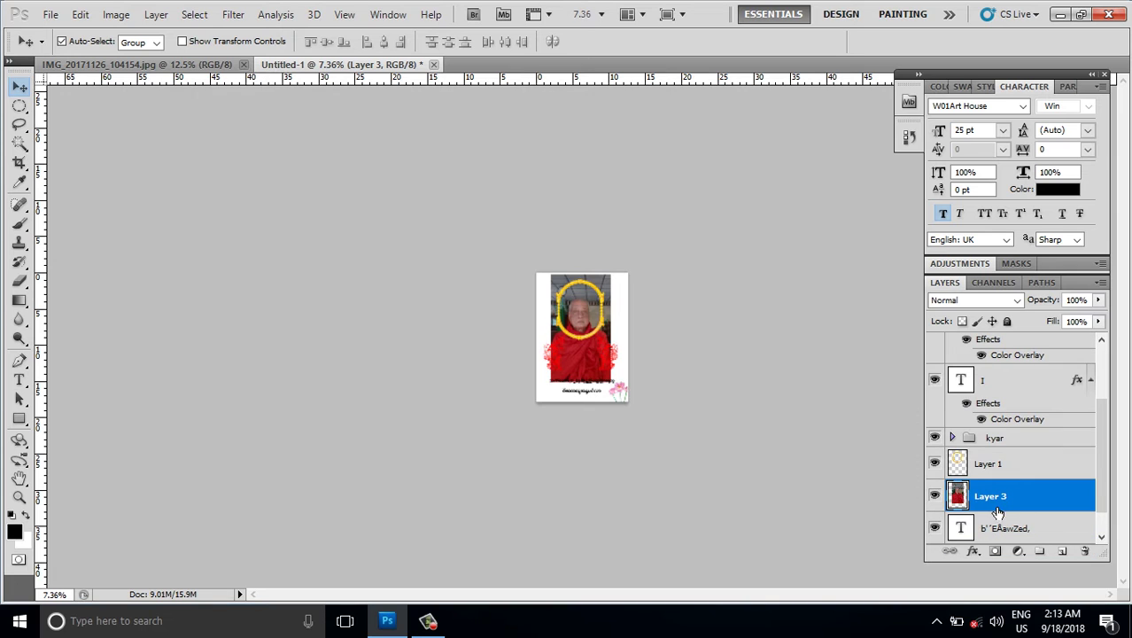
{"action": "key", "text": "ctrl+plus"}
{"action": "scroll", "coordinate": [584, 294], "scroll_direction": "up", "scroll_amount": 3}
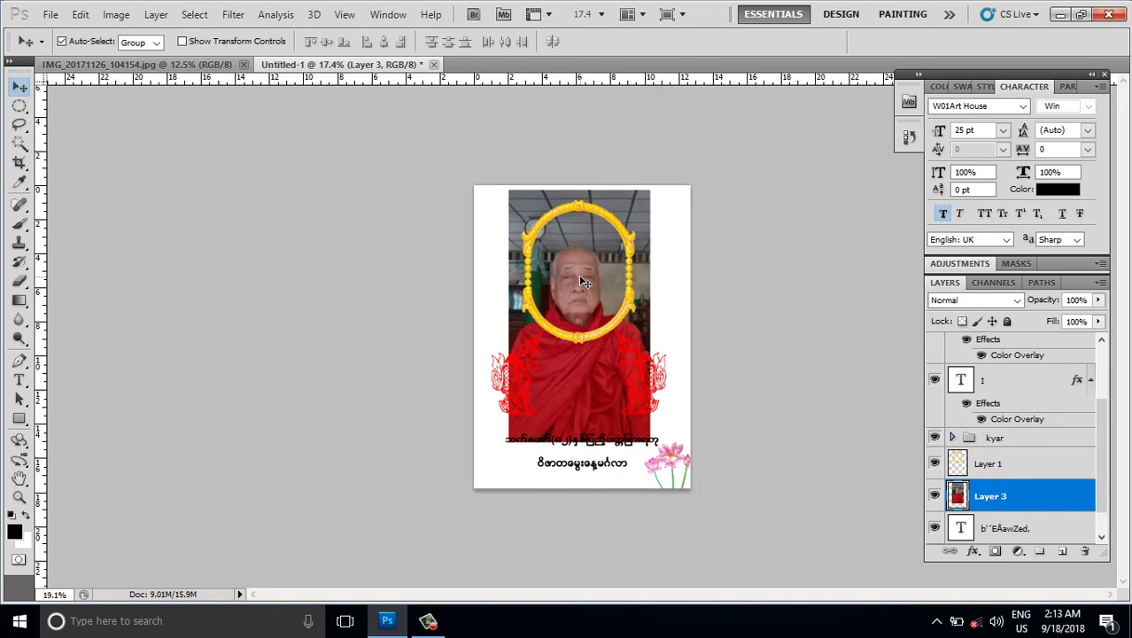
{"action": "scroll", "coordinate": [578, 275], "scroll_direction": "up", "scroll_amount": 1}
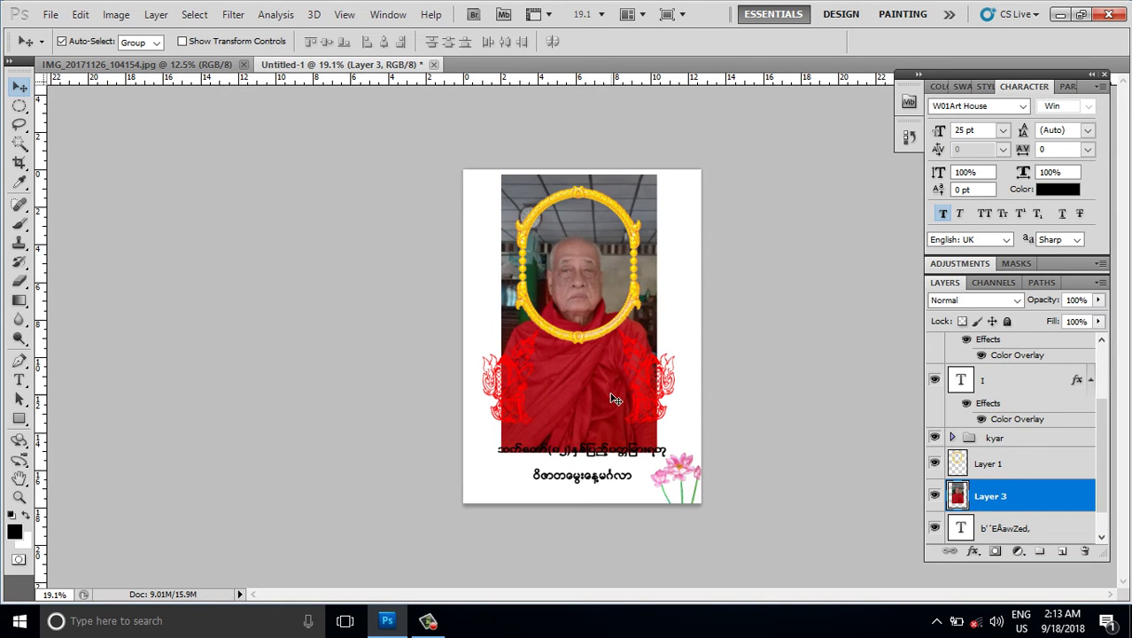
- Scale the photo down to fit the gold oval frame and nudge it upward
{"action": "key", "text": "ctrl+t"}
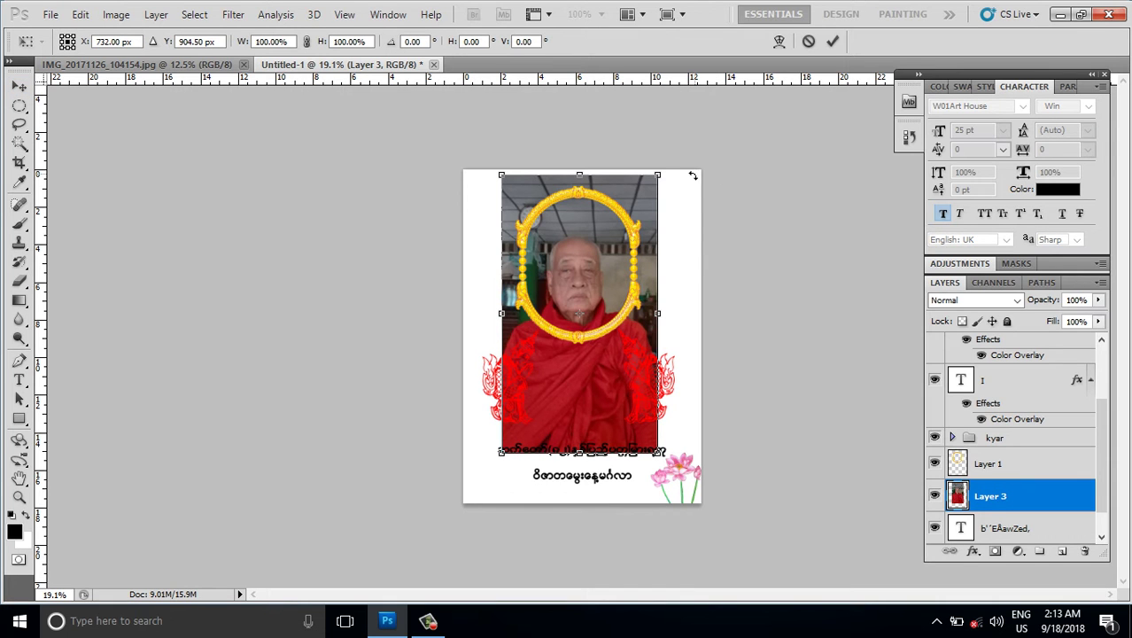
{"action": "left_click_drag", "start_coordinate": [657, 175], "coordinate": [632, 203]}
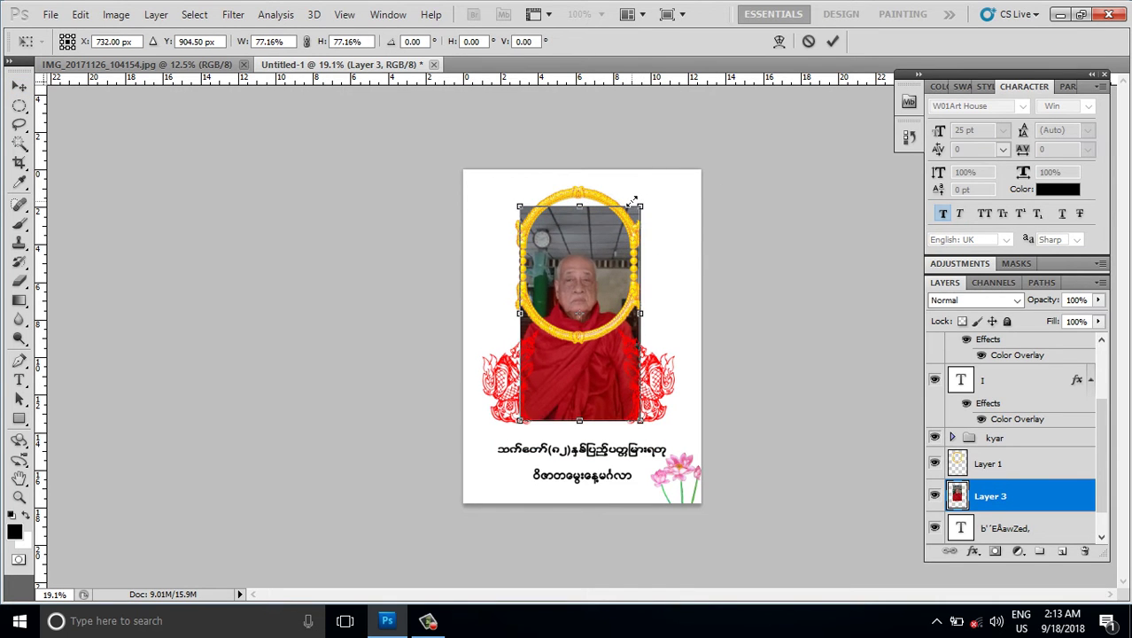
{"action": "key", "text": "Return"}
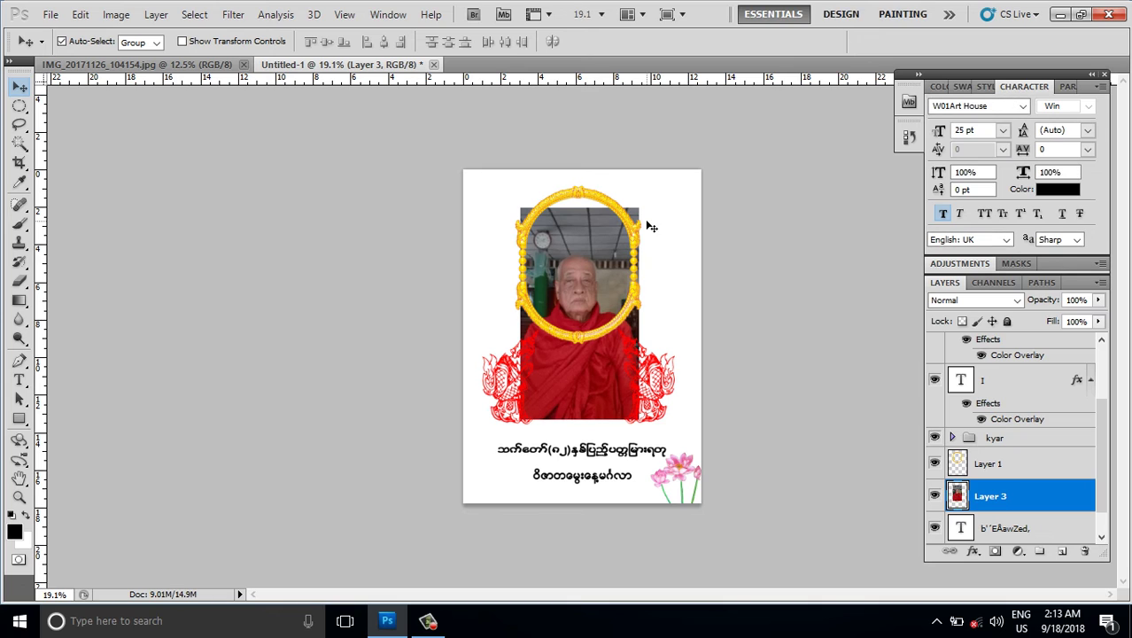
{"action": "key", "text": "shift+Up"}
{"action": "key", "text": "shift+Up"}
{"action": "key", "text": "shift+Up"}
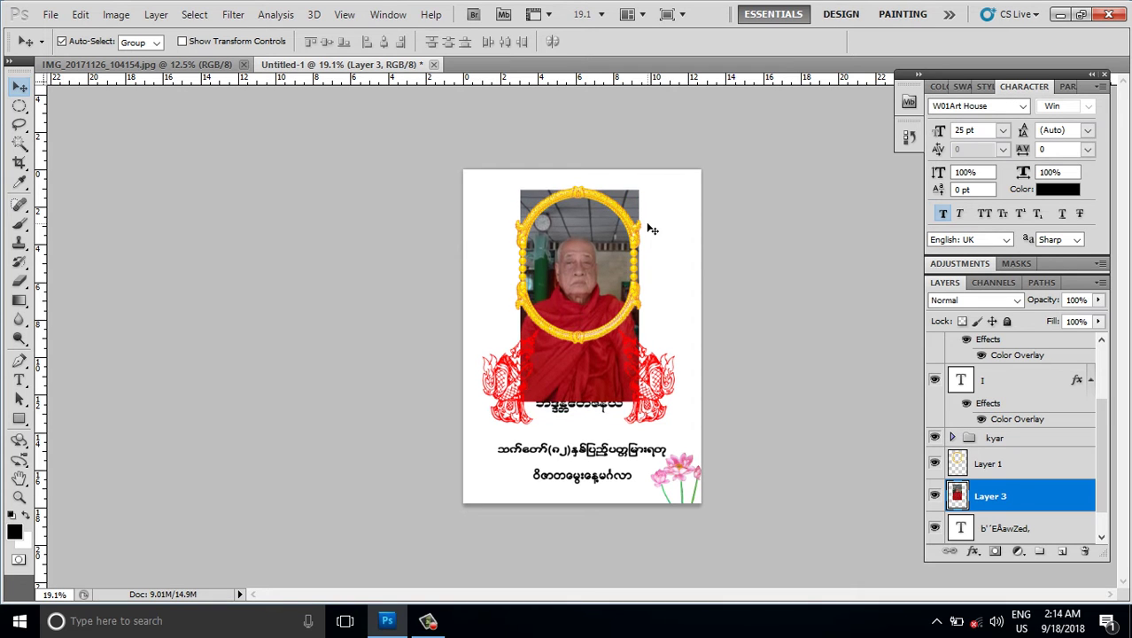
{"action": "key", "text": "shift+Up"}
{"action": "key", "text": "shift+Up"}
{"action": "key", "text": "shift+Up"}
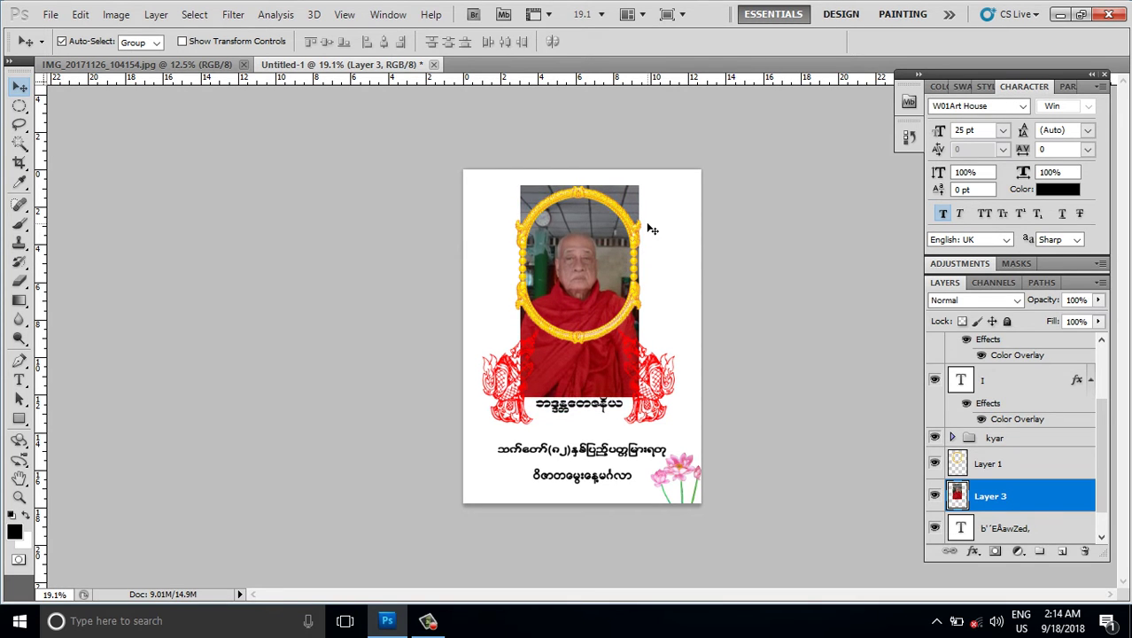
{"action": "key", "text": "shift+Up"}
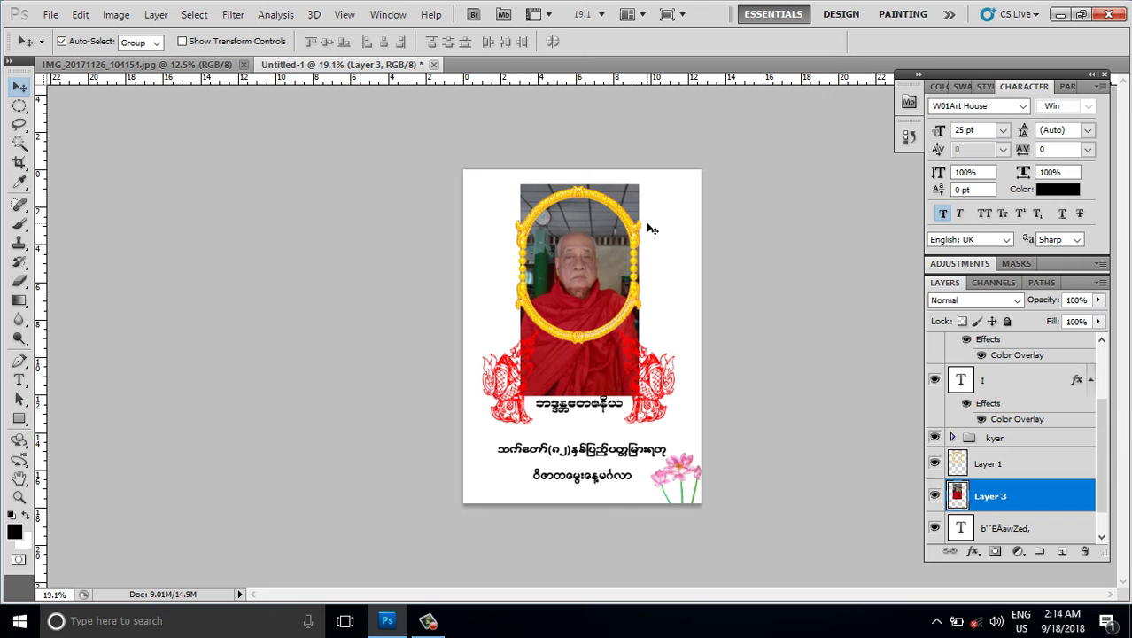
- Nudge the photo higher and slightly right so the monk's face centres in the oval
{"action": "scroll", "coordinate": [605, 292], "scroll_direction": "up", "scroll_amount": 2}
{"action": "scroll", "coordinate": [606, 292], "scroll_direction": "up", "scroll_amount": 2}
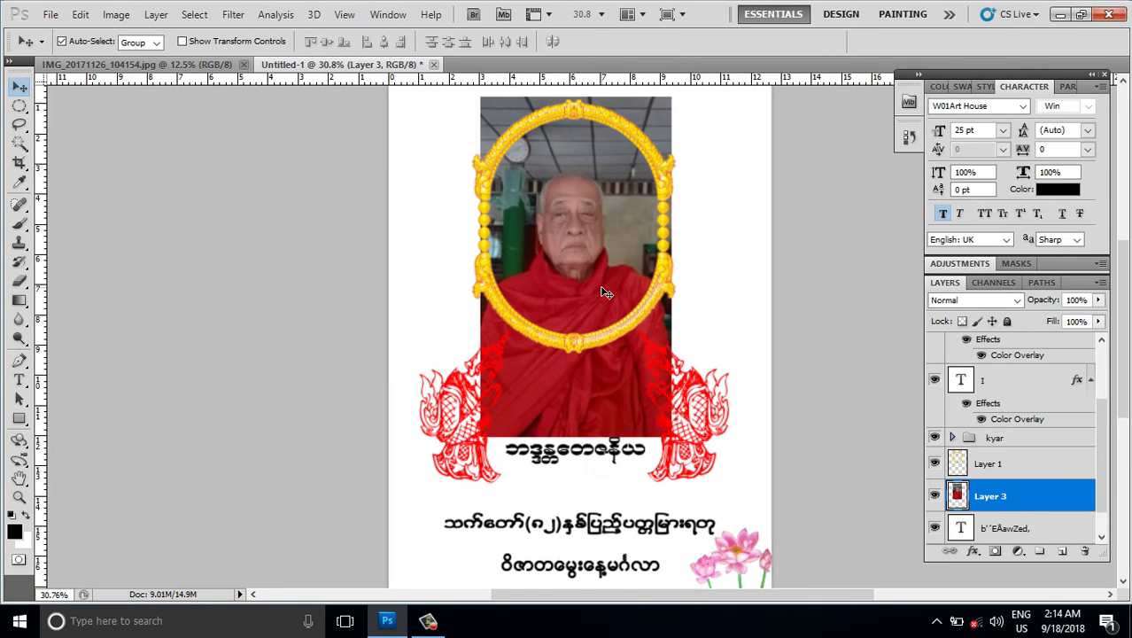
{"action": "scroll", "coordinate": [606, 293], "scroll_direction": "up", "scroll_amount": 2}
{"action": "scroll", "coordinate": [606, 293], "scroll_direction": "down", "scroll_amount": 1}
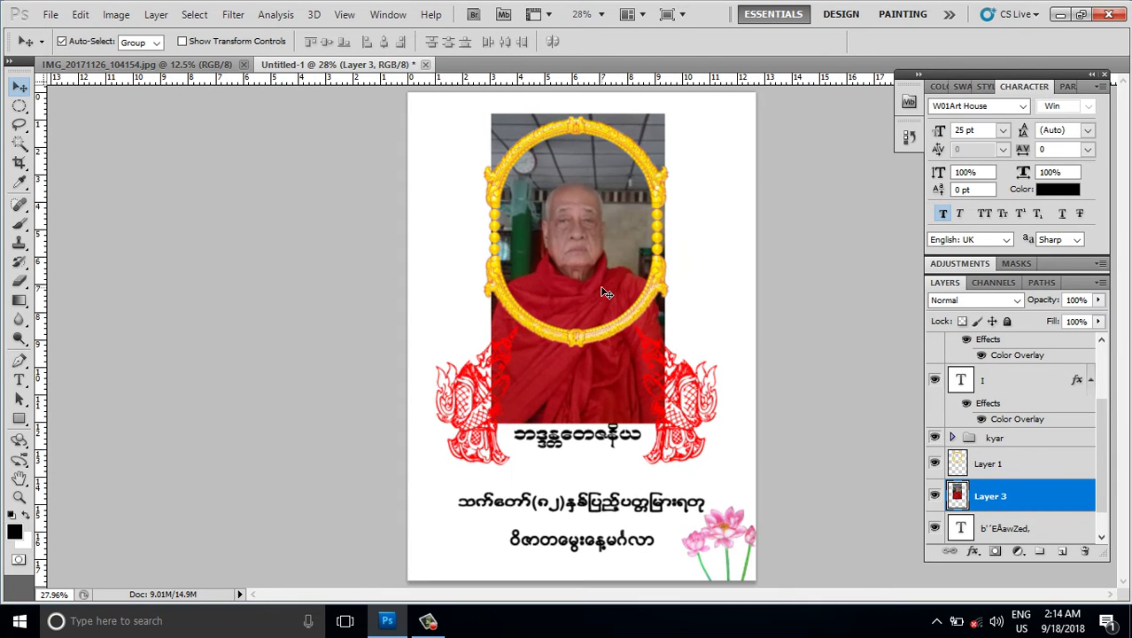
{"action": "key", "text": "shift+Up"}
{"action": "key", "text": "shift+Up"}
{"action": "key", "text": "shift+Up"}
{"action": "key", "text": "shift+Up"}
{"action": "key", "text": "shift+Up"}
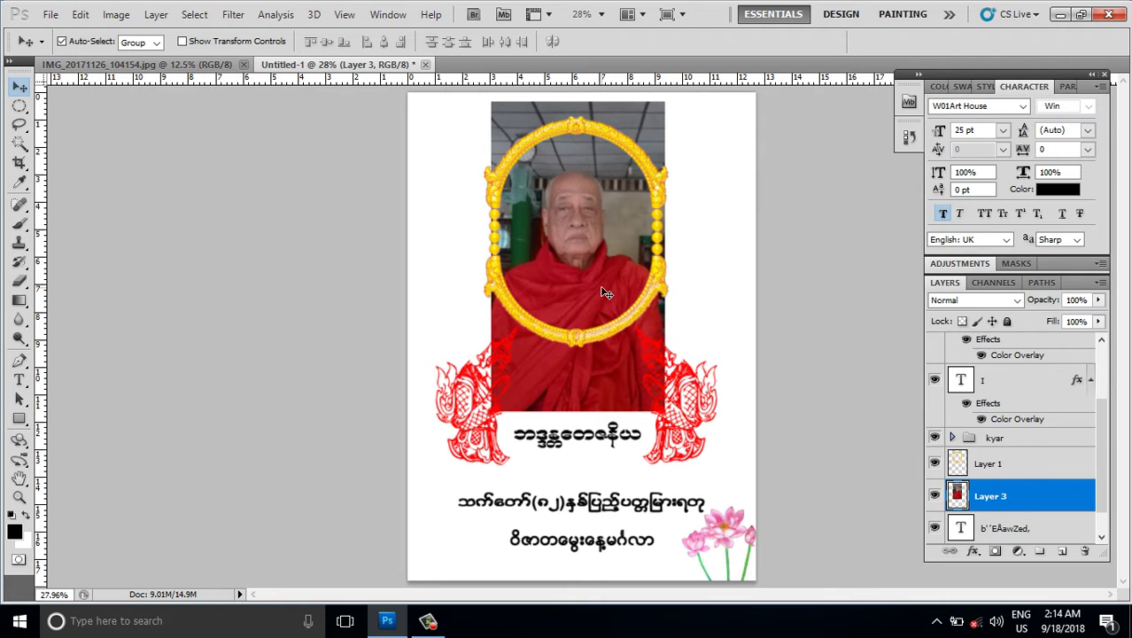
{"action": "key", "text": "shift+Up"}
{"action": "key", "text": "shift+Up"}
{"action": "key", "text": "shift+Up"}
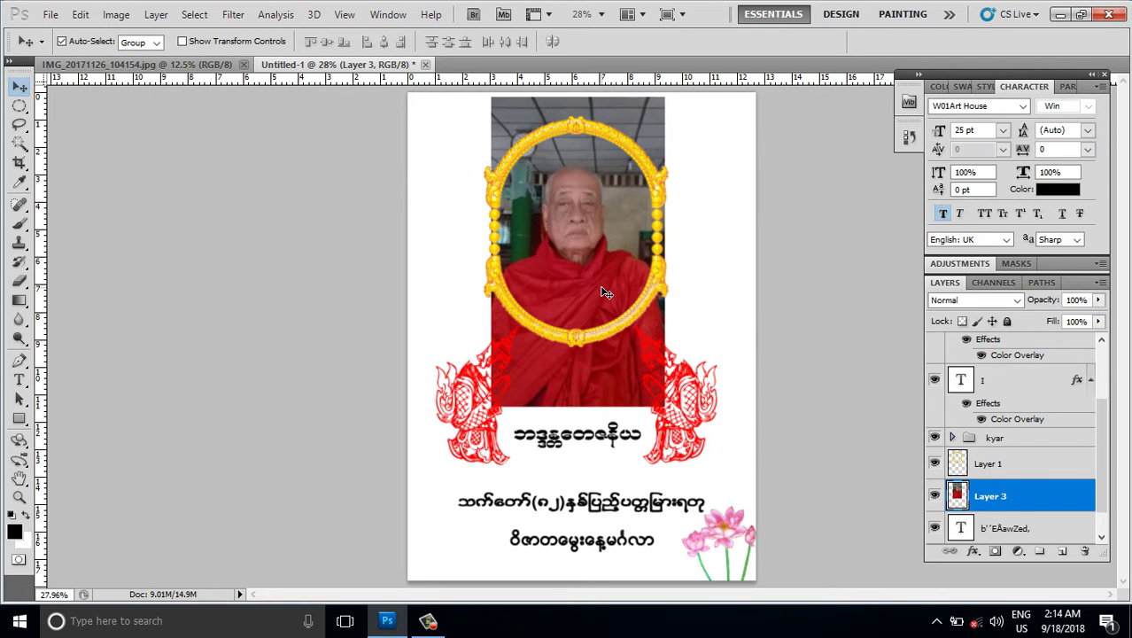
{"action": "key", "text": "shift+Right"}
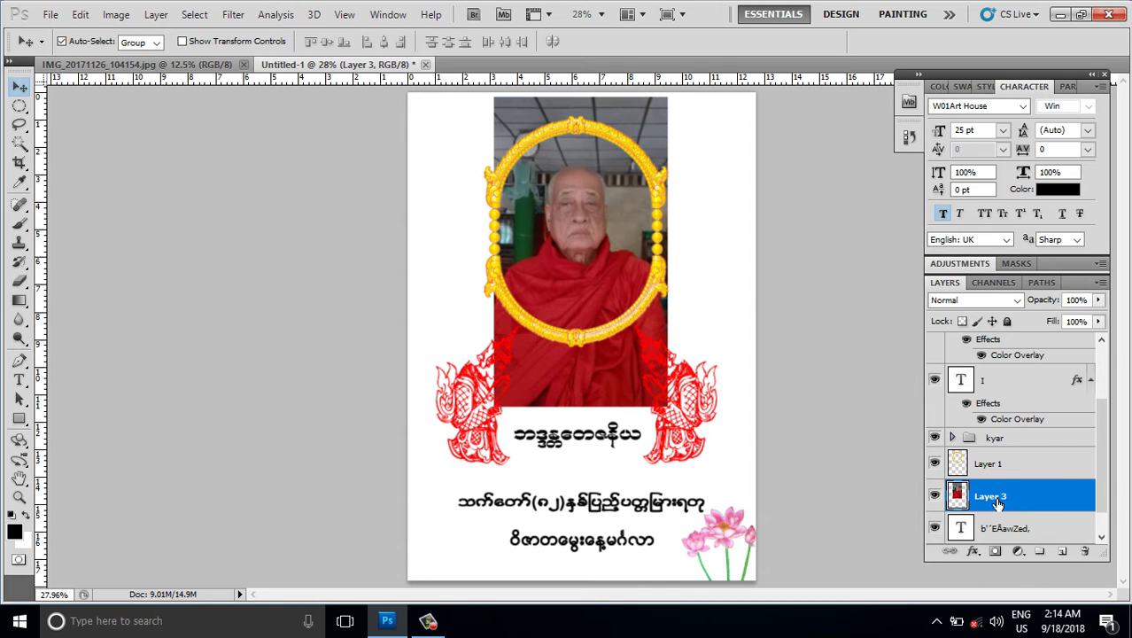
- Toggle the monk photo's visibility off and on to compare it with the empty frame
{"action": "left_click", "coordinate": [934, 498]}
{"action": "left_click", "coordinate": [935, 496]}
{"action": "left_click", "coordinate": [934, 496]}
- Trace a Pen path from the necklace's lower edge up the frame's left arm and across the arch
{"action": "left_click", "coordinate": [19, 361]}
{"action": "scroll", "coordinate": [657, 380], "scroll_direction": "up", "scroll_amount": 1}
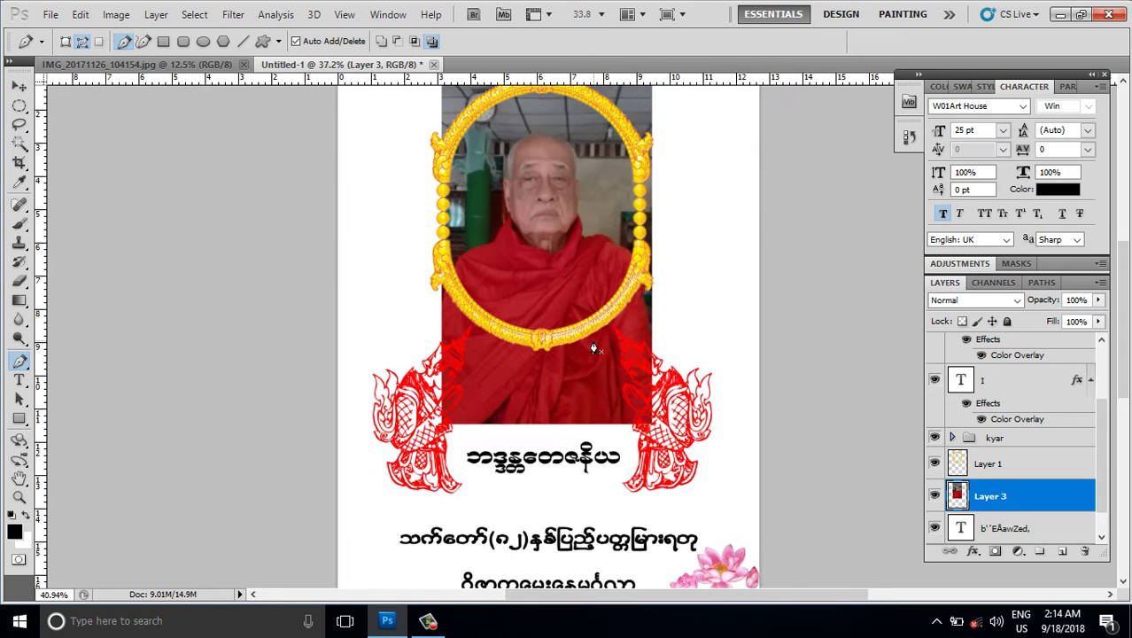
{"action": "scroll", "coordinate": [620, 355], "scroll_direction": "up", "scroll_amount": 1}
{"action": "scroll", "coordinate": [589, 322], "scroll_direction": "up", "scroll_amount": 1}
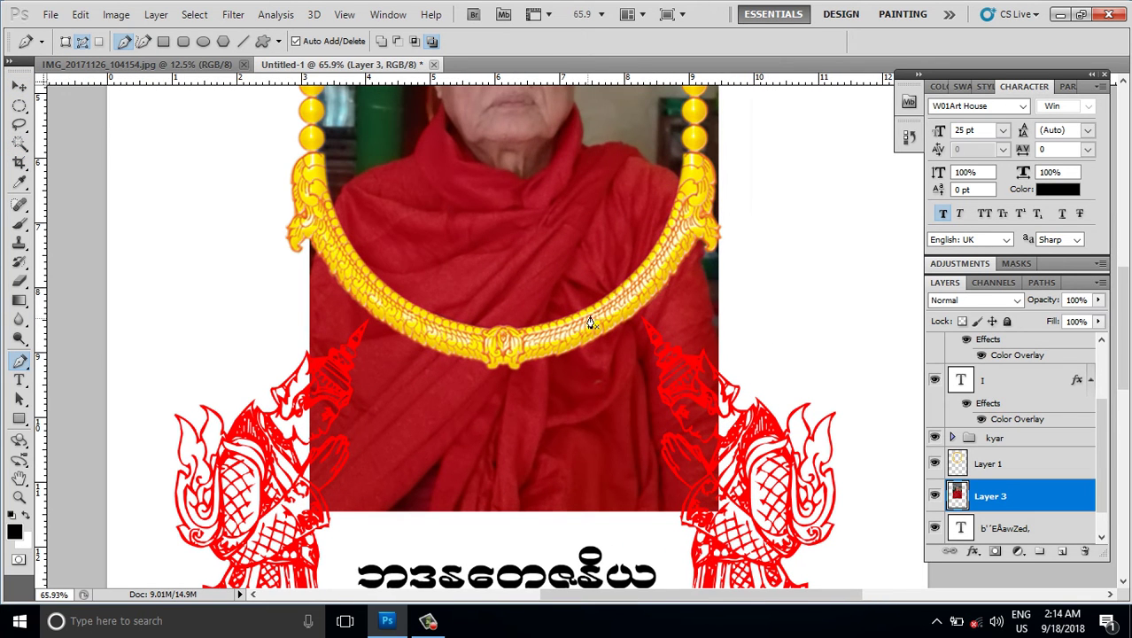
{"action": "left_click", "coordinate": [639, 286]}
{"action": "mouse_move", "coordinate": [575, 327]}
{"action": "left_mouse_down"}
{"action": "mouse_move", "coordinate": [518, 347]}
{"action": "mouse_move", "coordinate": [446, 345]}
{"action": "left_mouse_up"}
{"action": "left_click_drag", "start_coordinate": [354, 282], "coordinate": [350, 270]}
{"action": "left_click", "coordinate": [338, 245]}
{"action": "left_click", "coordinate": [320, 208]}
{"action": "left_click_drag", "start_coordinate": [311, 167], "coordinate": [311, 157]}
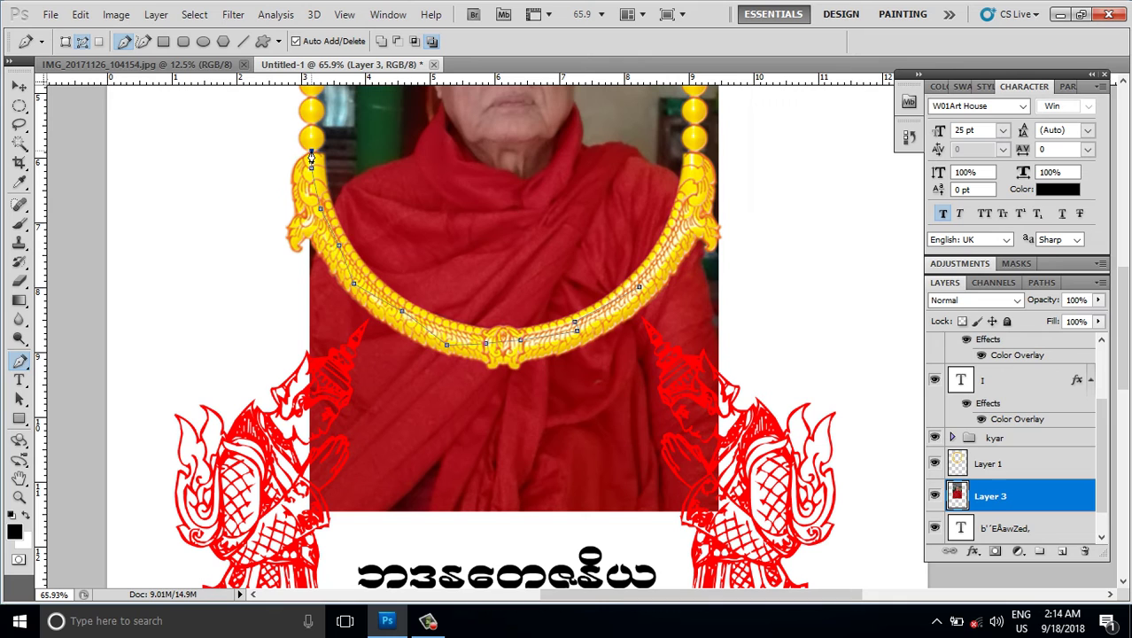
{"action": "left_click", "coordinate": [311, 107]}
{"action": "left_click_drag", "start_coordinate": [370, 179], "coordinate": [403, 334]}
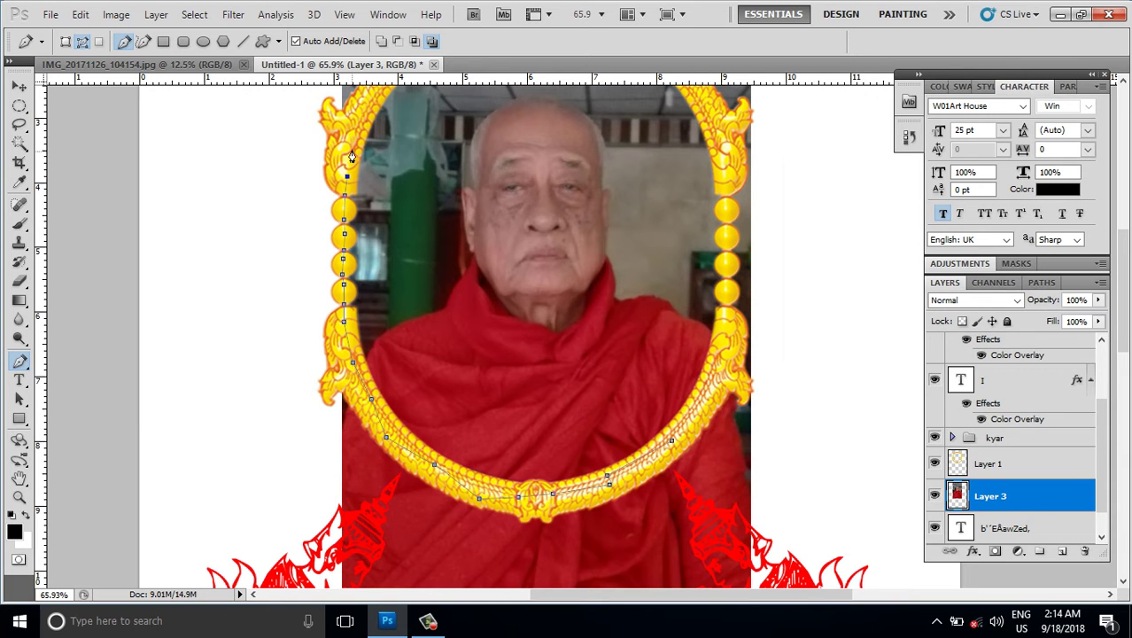
{"action": "left_click_drag", "start_coordinate": [430, 270], "coordinate": [381, 598]}
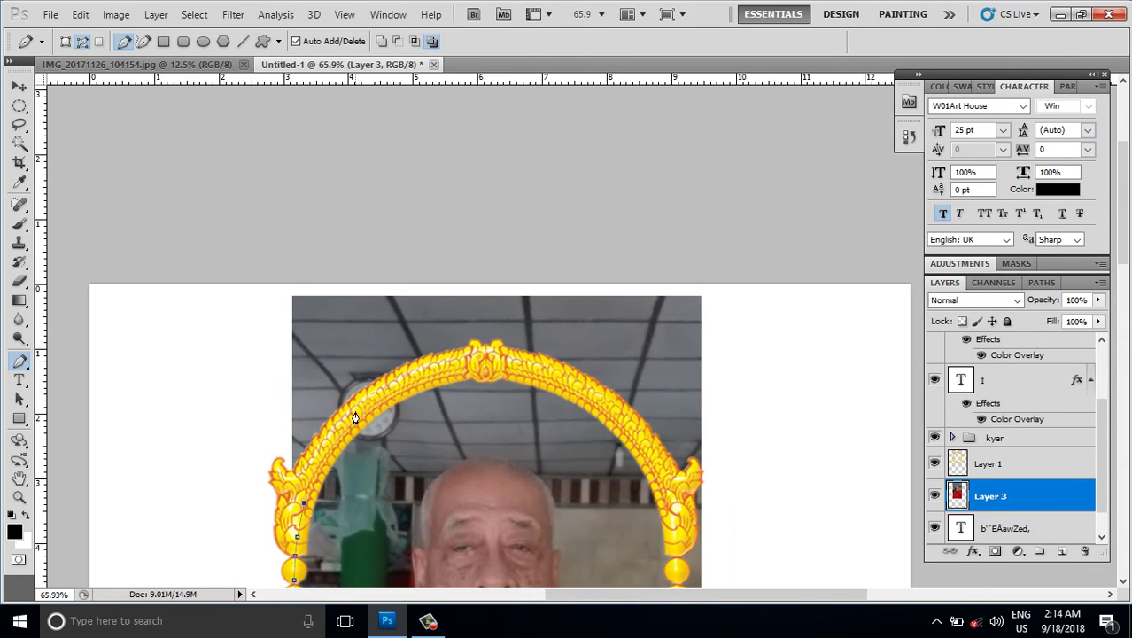
{"action": "left_click", "coordinate": [374, 409]}
{"action": "left_click", "coordinate": [408, 377]}
{"action": "left_click", "coordinate": [488, 367]}
{"action": "left_click_drag", "start_coordinate": [488, 367], "coordinate": [503, 367]}
{"action": "left_click", "coordinate": [582, 386]}
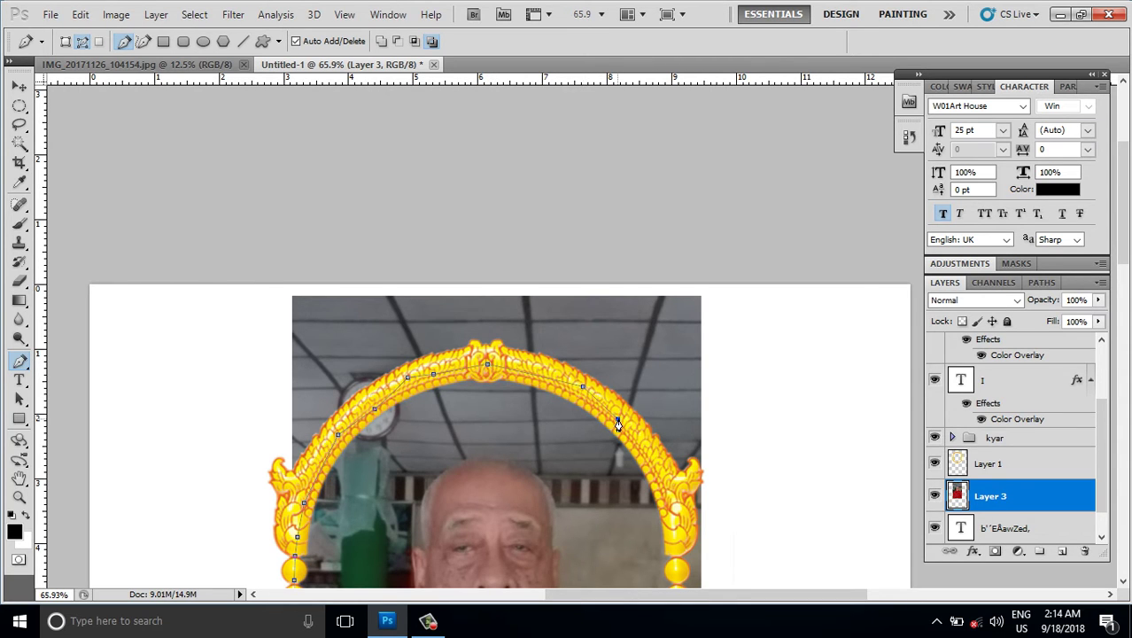
{"action": "left_click", "coordinate": [648, 446]}
{"action": "left_click", "coordinate": [664, 480]}
- Continue the path down the frame's right side and close it at its starting point
{"action": "left_click_drag", "start_coordinate": [679, 486], "coordinate": [615, 264]}
{"action": "left_click", "coordinate": [612, 294]}
{"action": "left_click", "coordinate": [613, 320]}
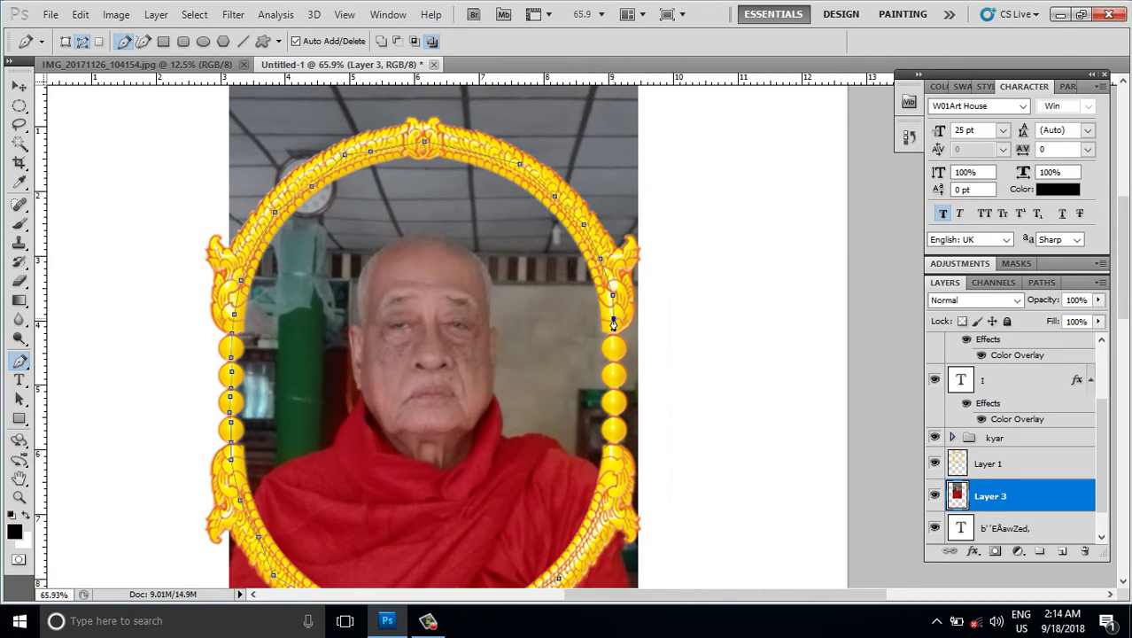
{"action": "left_click", "coordinate": [614, 350]}
{"action": "left_click", "coordinate": [614, 381]}
{"action": "left_click", "coordinate": [614, 403]}
{"action": "left_click", "coordinate": [614, 416]}
{"action": "left_click", "coordinate": [613, 428]}
{"action": "scroll", "coordinate": [613, 432], "scroll_direction": "up", "scroll_amount": 3}
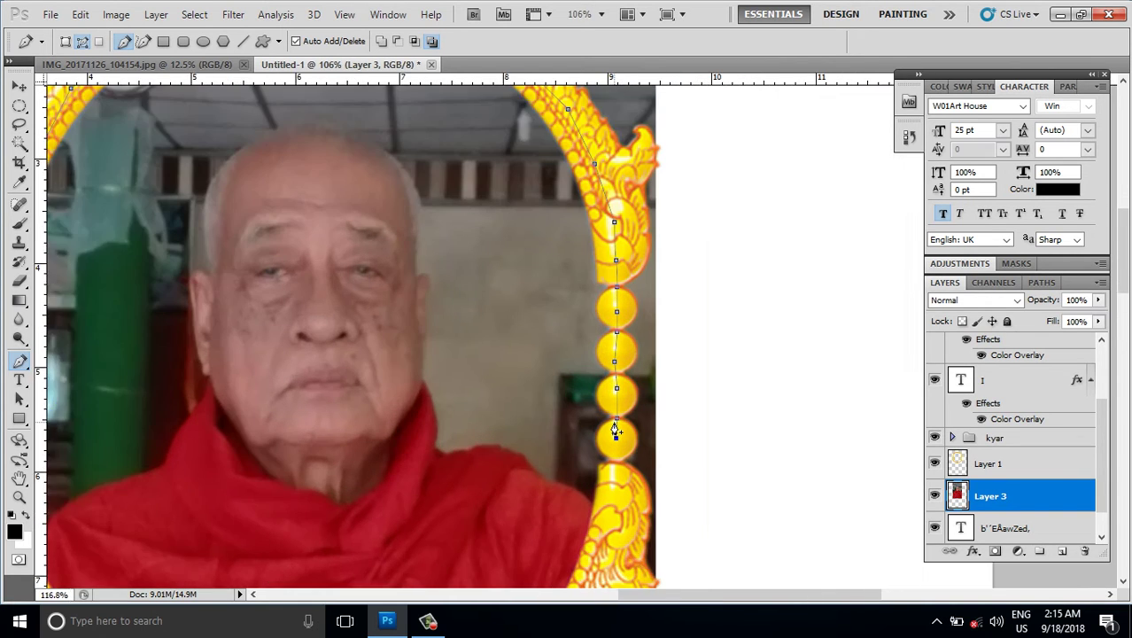
{"action": "scroll", "coordinate": [627, 440], "scroll_direction": "down", "scroll_amount": 5}
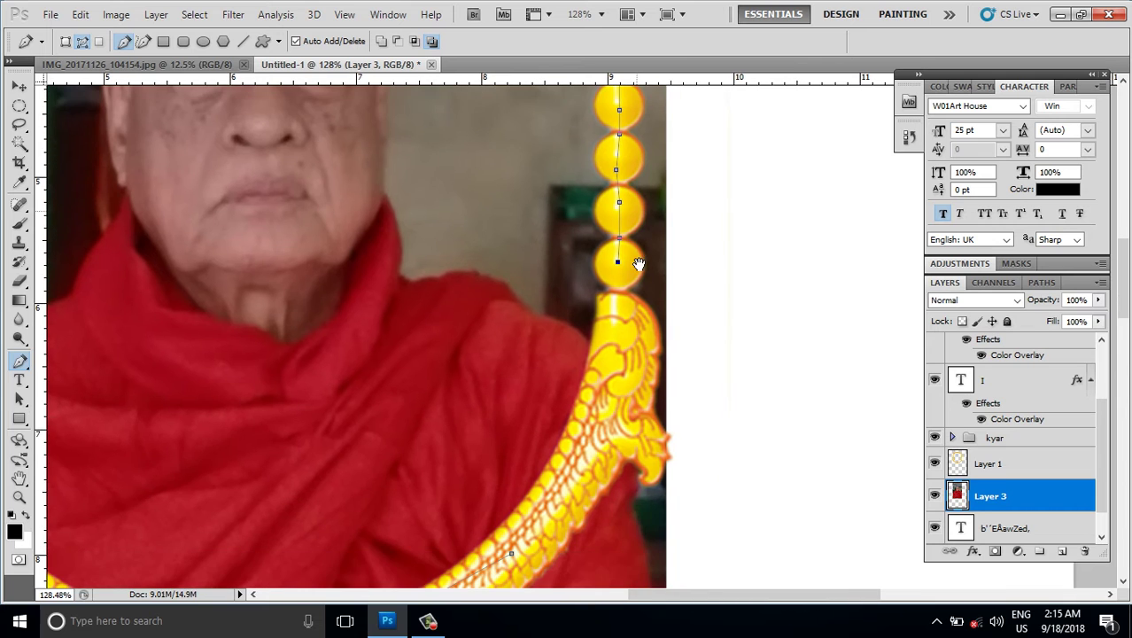
{"action": "left_click", "coordinate": [620, 298]}
{"action": "left_click", "coordinate": [615, 328]}
{"action": "left_click", "coordinate": [611, 379]}
{"action": "left_click", "coordinate": [606, 411]}
{"action": "left_click", "coordinate": [589, 445]}
{"action": "left_click", "coordinate": [585, 471]}
{"action": "left_click_drag", "start_coordinate": [583, 479], "coordinate": [696, 276]}
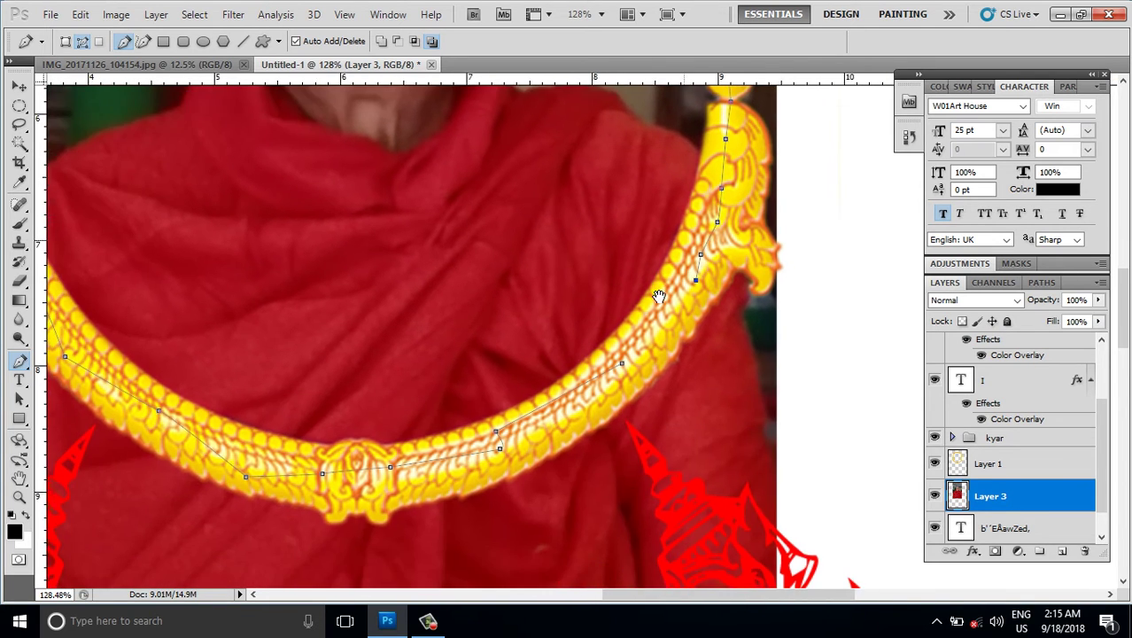
{"action": "left_click", "coordinate": [625, 353]}
{"action": "scroll", "coordinate": [625, 357], "scroll_direction": "down", "scroll_amount": 3}
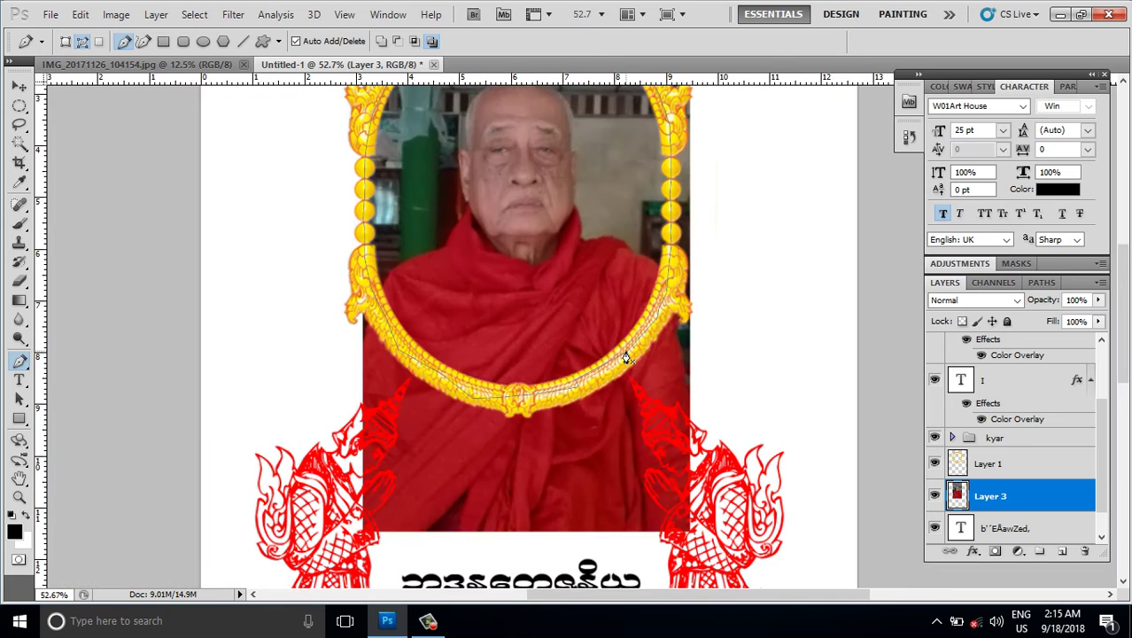
{"action": "scroll", "coordinate": [626, 357], "scroll_direction": "down", "scroll_amount": 2}
- Load the path as a selection, invert it, delete the photo outside the oval, and deselect
{"action": "key", "text": "ctrl+Return"}
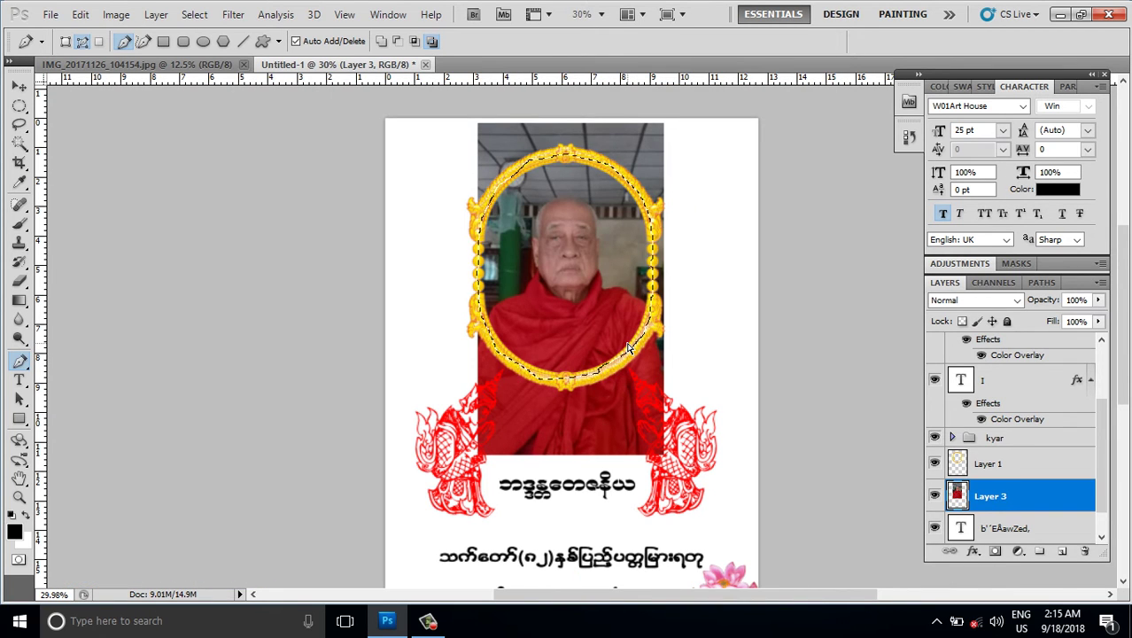
{"action": "key", "text": "ctrl+shift+i"}
{"action": "key", "text": "Delete"}
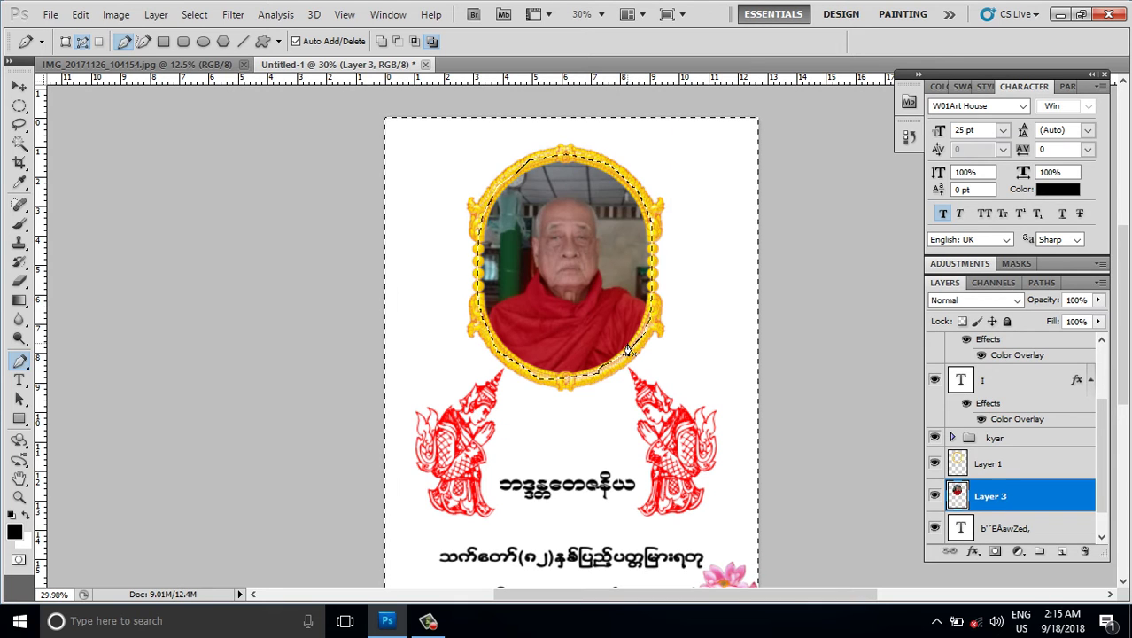
{"action": "key", "text": "ctrl+d"}
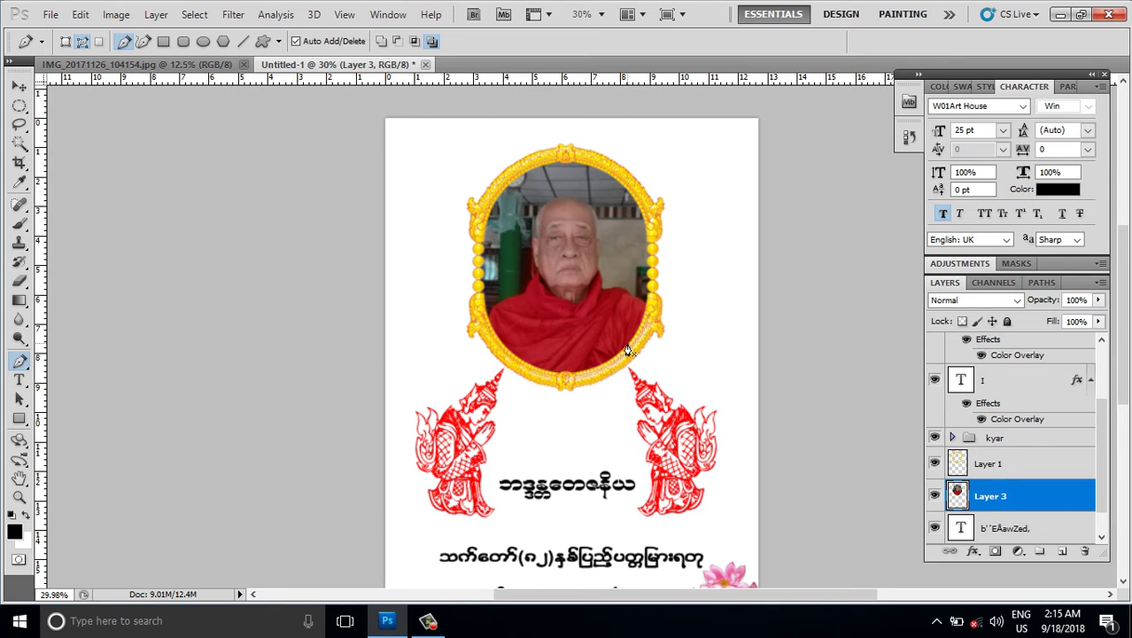
- Zoom in and start a curved Pen path along the monk's left shoulder
{"action": "scroll", "coordinate": [531, 345], "scroll_direction": "up", "scroll_amount": 1}
{"action": "scroll", "coordinate": [526, 308], "scroll_direction": "up", "scroll_amount": 3}
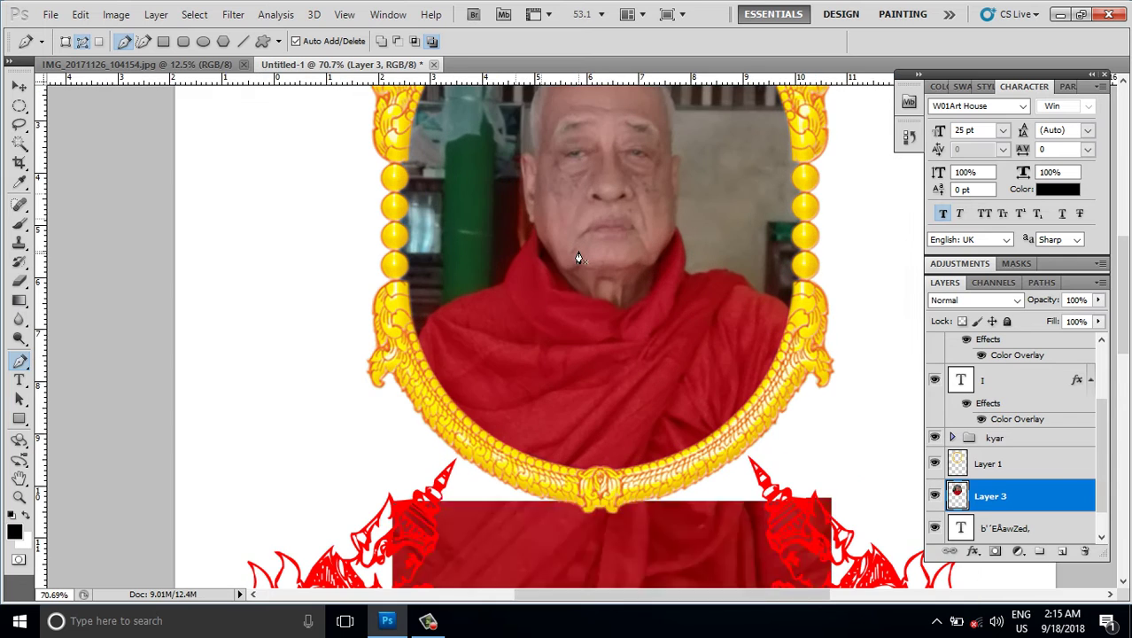
{"action": "scroll", "coordinate": [505, 368], "scroll_direction": "up", "scroll_amount": 1}
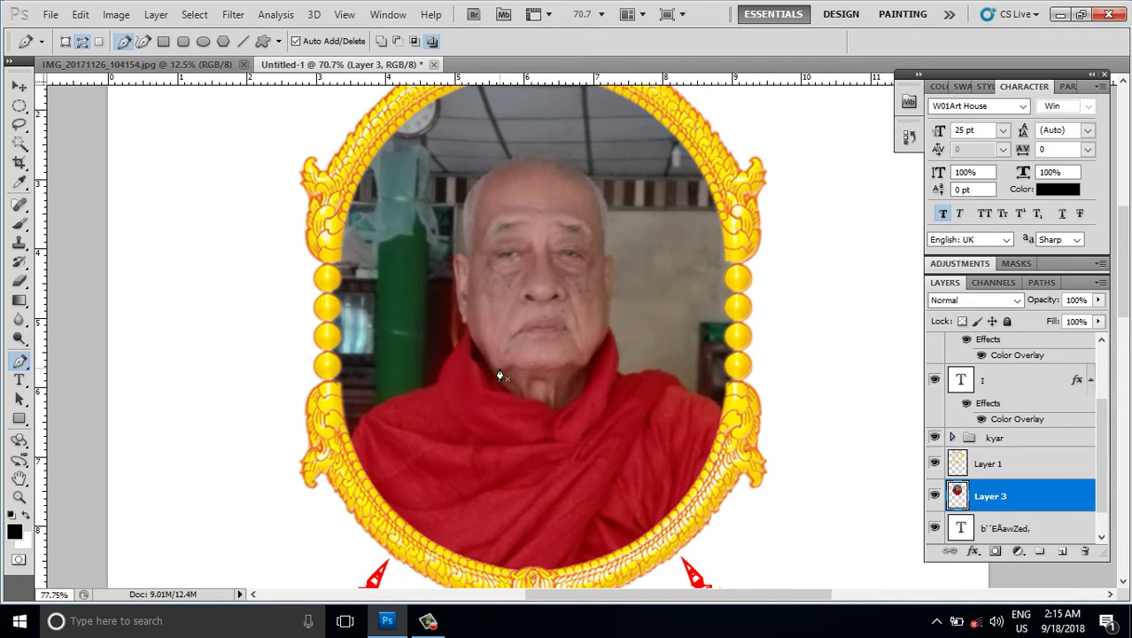
{"action": "scroll", "coordinate": [499, 376], "scroll_direction": "up", "scroll_amount": 1}
{"action": "scroll", "coordinate": [500, 375], "scroll_direction": "up", "scroll_amount": 1}
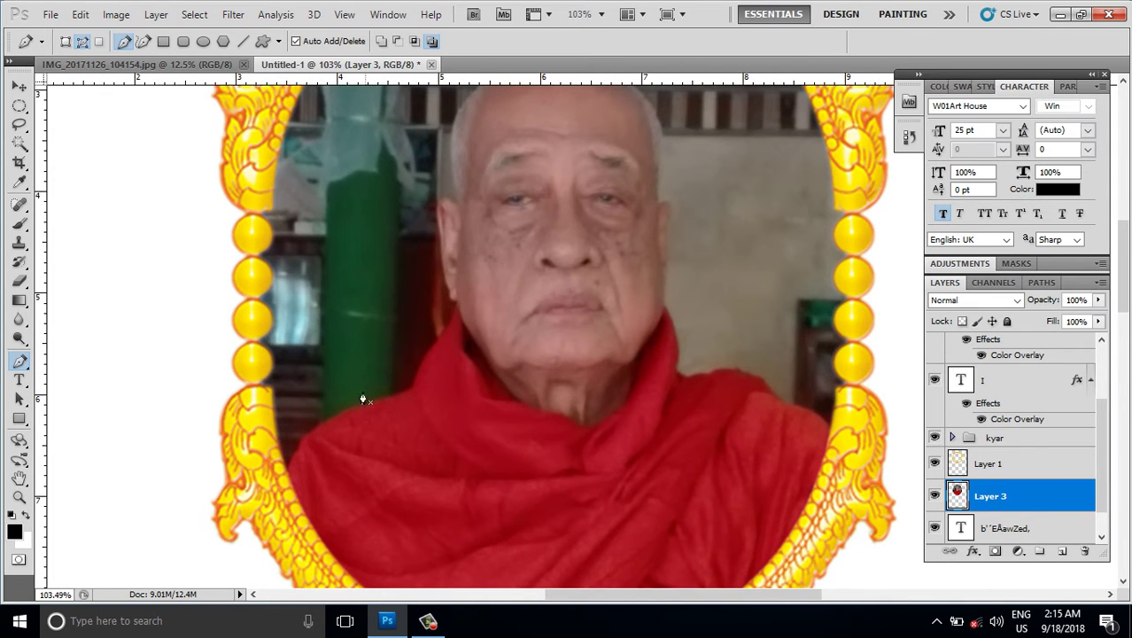
{"action": "left_click", "coordinate": [275, 493]}
{"action": "left_click_drag", "start_coordinate": [339, 410], "coordinate": [390, 383]}
{"action": "left_click", "coordinate": [340, 414], "text": "alt"}
- Extend the path along the robe edge, up the neck and past the left ear
{"action": "left_click", "coordinate": [396, 397]}
{"action": "left_click_drag", "start_coordinate": [442, 337], "coordinate": [457, 312]}
{"action": "left_click_drag", "start_coordinate": [438, 255], "coordinate": [441, 232]}
{"action": "mouse_move", "coordinate": [434, 220]}
{"action": "left_mouse_down"}
{"action": "mouse_move", "coordinate": [438, 240]}
{"action": "mouse_move", "coordinate": [447, 205]}
{"action": "left_mouse_up"}
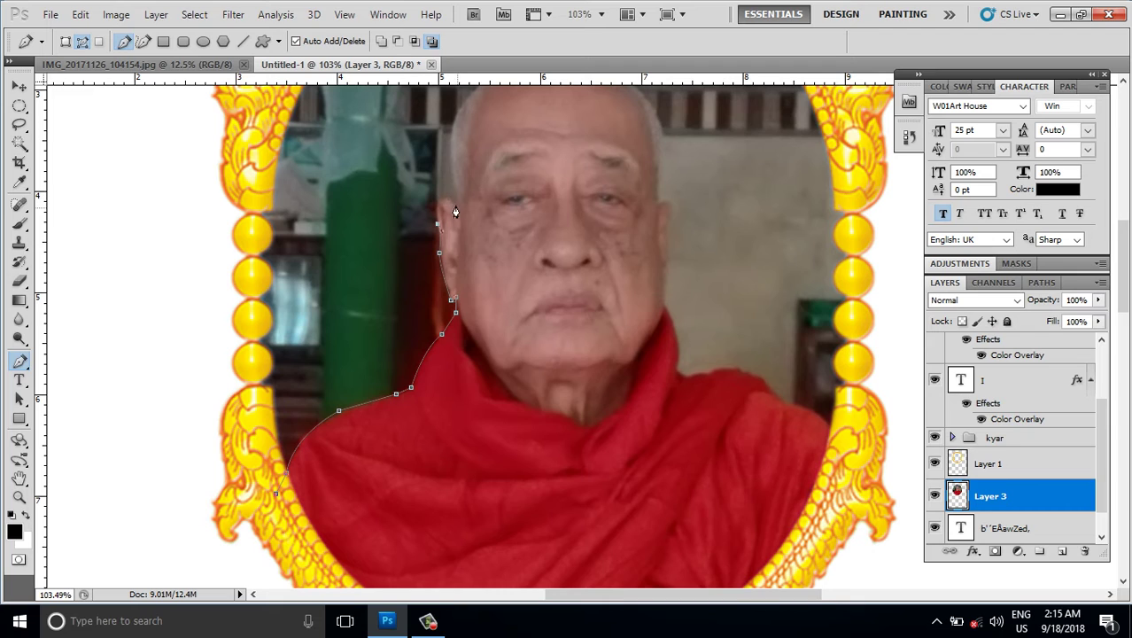
{"action": "key", "text": "ctrl"}
{"action": "scroll", "coordinate": [452, 174], "scroll_direction": "up", "scroll_amount": 2}
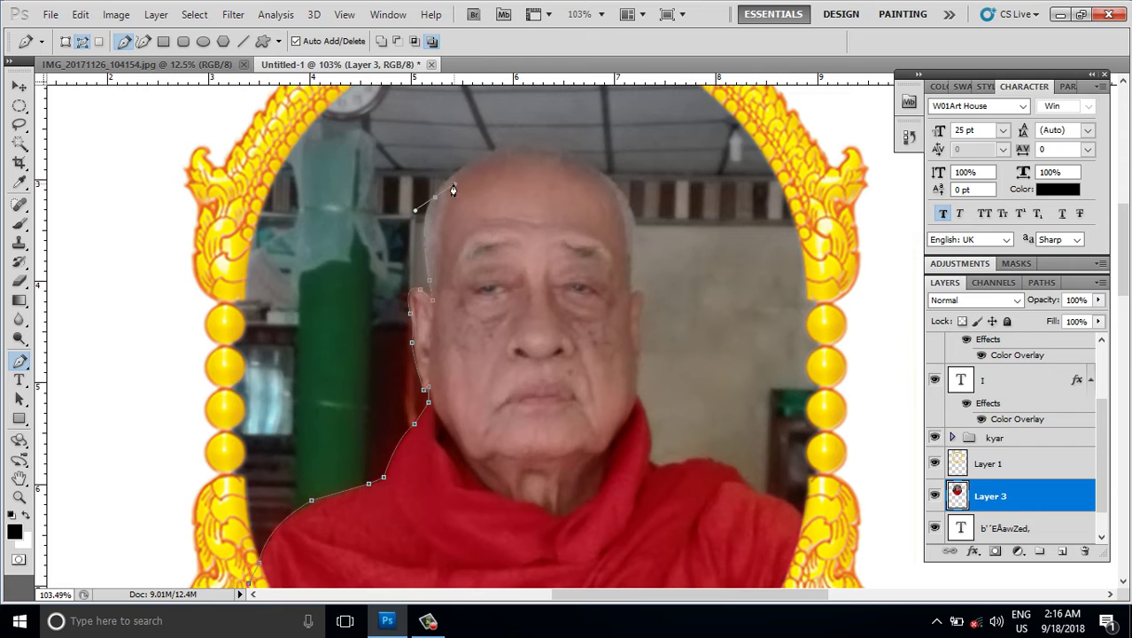
- Curve the path over the top of the monk's head and down its right side
{"action": "left_click_drag", "start_coordinate": [452, 190], "coordinate": [435, 197]}
{"action": "left_click_drag", "start_coordinate": [498, 148], "coordinate": [546, 139]}
{"action": "left_click_drag", "start_coordinate": [438, 197], "coordinate": [435, 197]}
{"action": "left_click_drag", "start_coordinate": [650, 219], "coordinate": [650, 220]}
{"action": "left_click_drag", "start_coordinate": [623, 307], "coordinate": [632, 262]}
{"action": "left_click", "coordinate": [642, 291]}
{"action": "scroll", "coordinate": [638, 368], "scroll_direction": "up", "scroll_amount": 1}
{"action": "scroll", "coordinate": [641, 363], "scroll_direction": "up", "scroll_amount": 1}
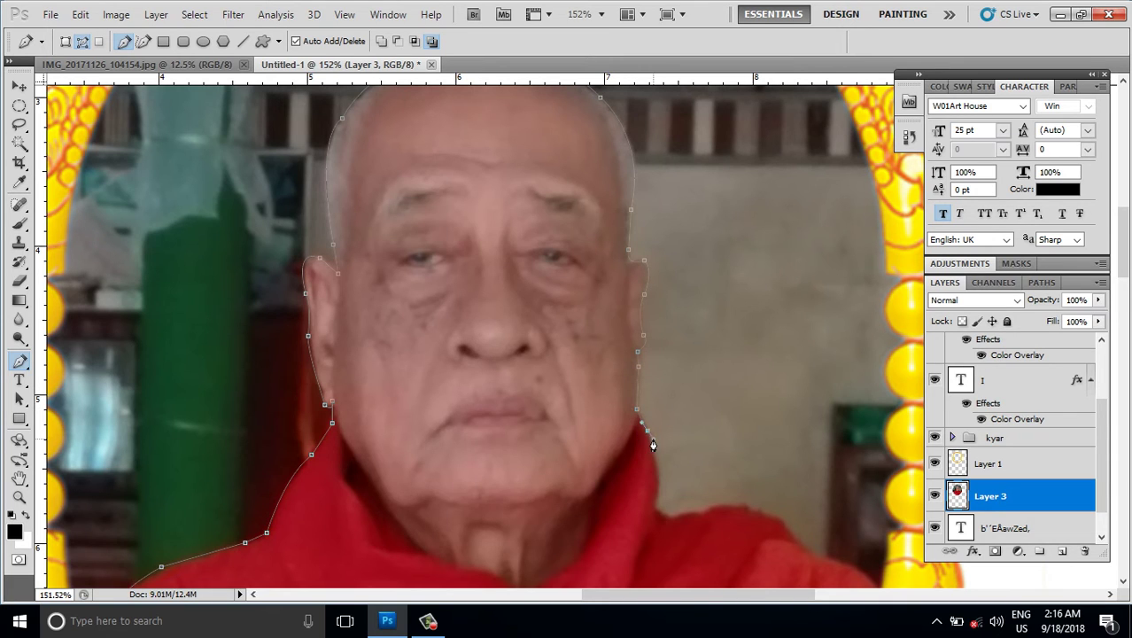
- Continue the path down the face, onto the robe, and along the right shoulder to the frame
{"action": "left_click_drag", "start_coordinate": [658, 499], "coordinate": [652, 513]}
{"action": "left_click", "coordinate": [658, 499], "text": "alt"}
{"action": "left_click_drag", "start_coordinate": [686, 512], "coordinate": [721, 504]}
{"action": "left_click", "coordinate": [687, 513], "text": "alt"}
{"action": "mouse_move", "coordinate": [706, 461]}
{"action": "left_mouse_down"}
{"action": "mouse_move", "coordinate": [617, 298]}
{"action": "mouse_move", "coordinate": [653, 299]}
{"action": "left_mouse_up"}
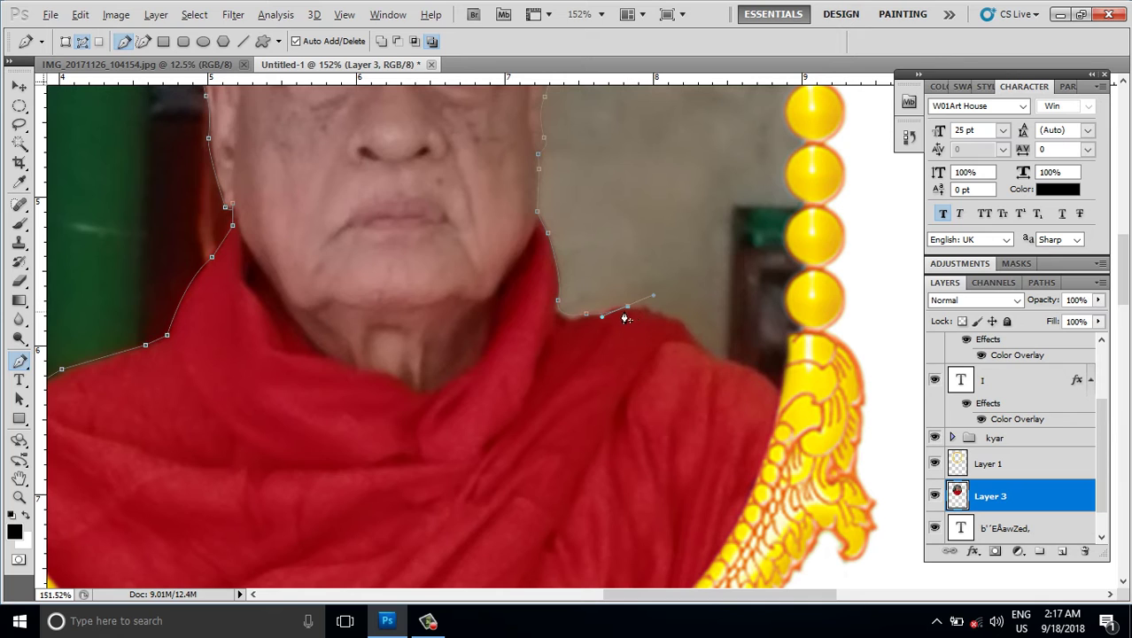
{"action": "left_click", "coordinate": [627, 307], "text": "alt"}
{"action": "mouse_move", "coordinate": [708, 348]}
{"action": "left_mouse_down"}
{"action": "mouse_move", "coordinate": [745, 387]}
{"action": "mouse_move", "coordinate": [784, 366]}
{"action": "left_mouse_up"}
{"action": "left_click", "coordinate": [747, 364], "text": "alt"}
{"action": "left_click", "coordinate": [777, 392]}
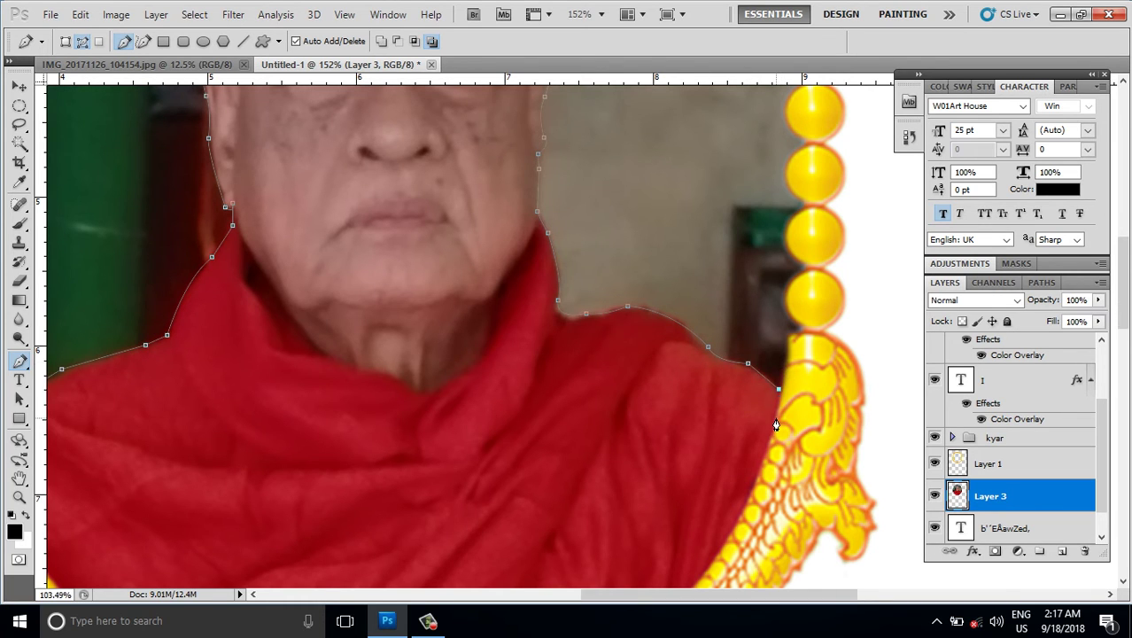
{"action": "scroll", "coordinate": [784, 404], "scroll_direction": "down", "scroll_amount": 2}
{"action": "scroll", "coordinate": [806, 424], "scroll_direction": "down", "scroll_amount": 2}
- Route the path outside the frame's right side, over the top, down the left, and close it
{"action": "left_click", "coordinate": [863, 402]}
{"action": "left_click", "coordinate": [876, 335]}
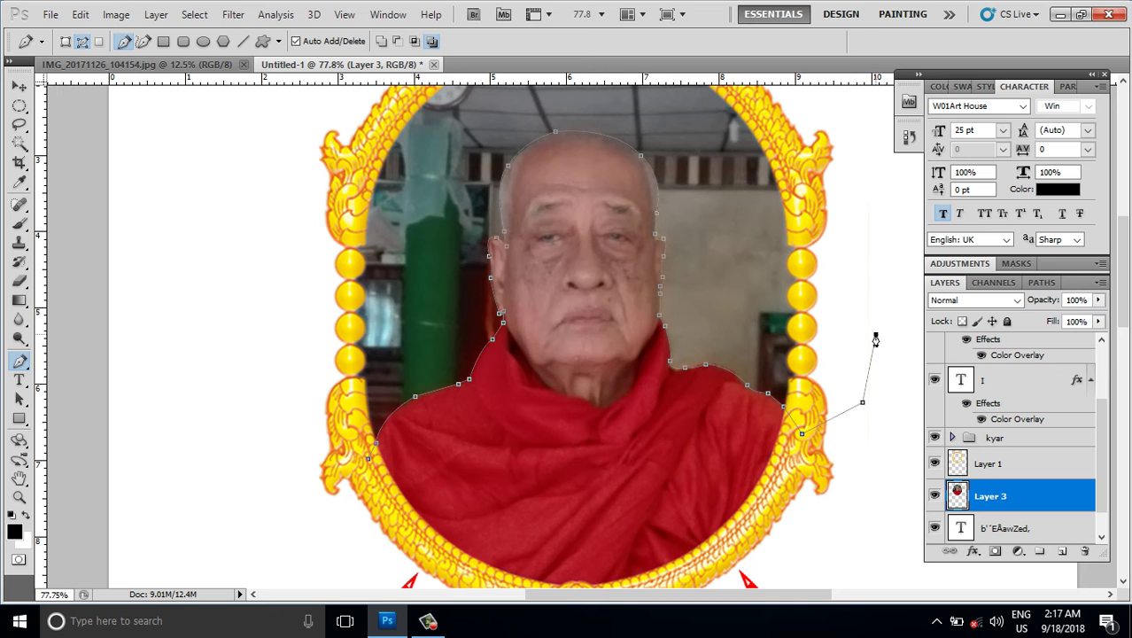
{"action": "left_click", "coordinate": [880, 255]}
{"action": "left_click", "coordinate": [876, 237]}
{"action": "scroll", "coordinate": [863, 288], "scroll_direction": "up", "scroll_amount": 2}
{"action": "scroll", "coordinate": [864, 288], "scroll_direction": "down", "scroll_amount": 5}
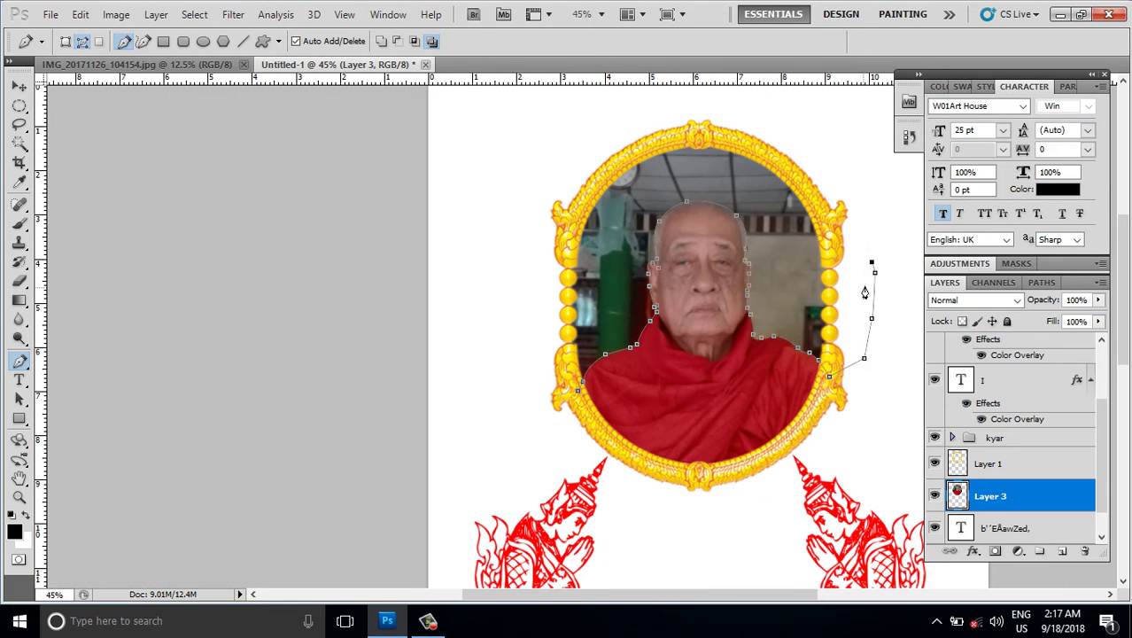
{"action": "left_click", "coordinate": [871, 194]}
{"action": "left_click", "coordinate": [830, 130]}
{"action": "left_click", "coordinate": [764, 107]}
{"action": "left_click", "coordinate": [671, 102]}
{"action": "left_click", "coordinate": [568, 124]}
{"action": "left_click", "coordinate": [527, 172]}
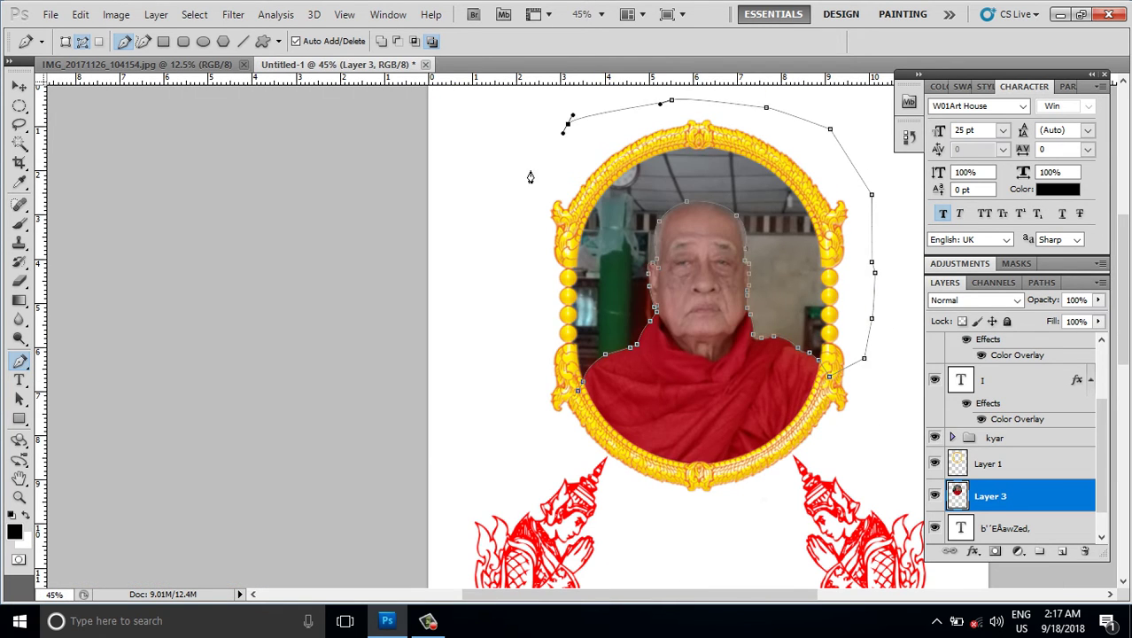
{"action": "left_click", "coordinate": [499, 260]}
{"action": "left_click", "coordinate": [494, 371]}
{"action": "left_click", "coordinate": [507, 407]}
{"action": "left_click", "coordinate": [557, 432]}
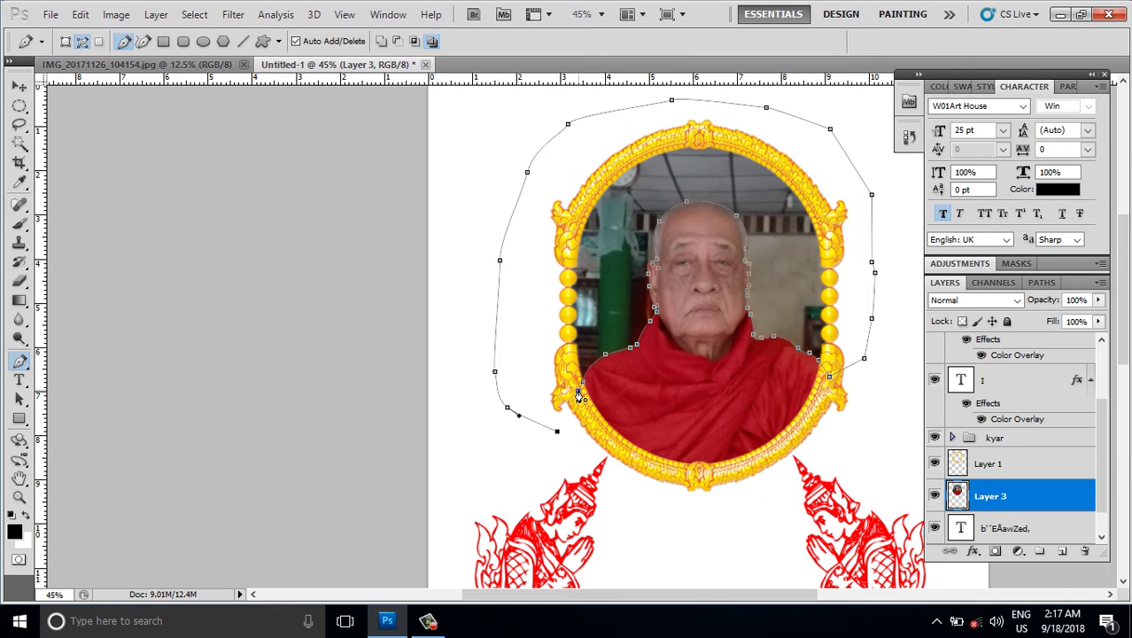
{"action": "left_click", "coordinate": [579, 396]}
- Load the path as a selection, feather it 1.5 px, delete the background, and deselect
{"action": "key", "text": "ctrl+Return"}
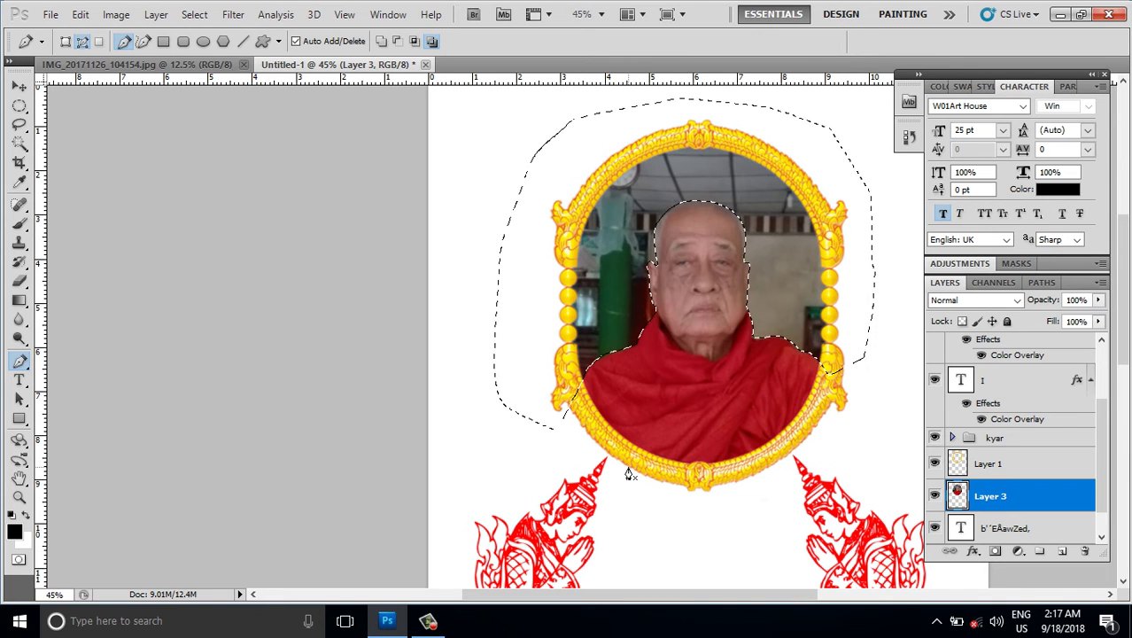
{"action": "key", "text": "shift+F6"}
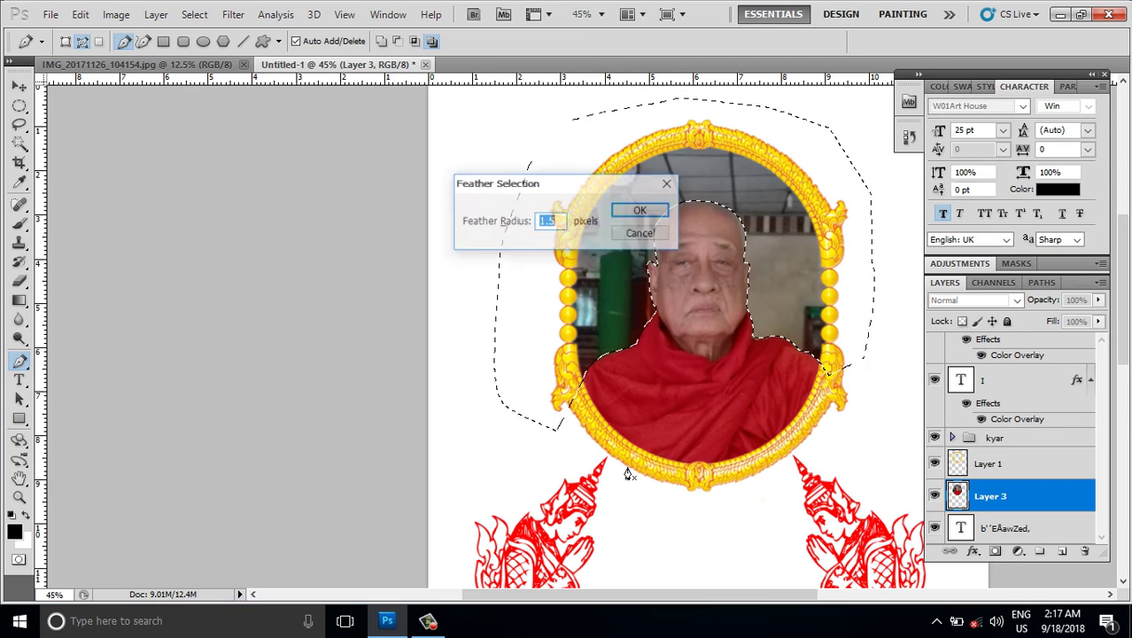
{"action": "key", "text": "Return"}
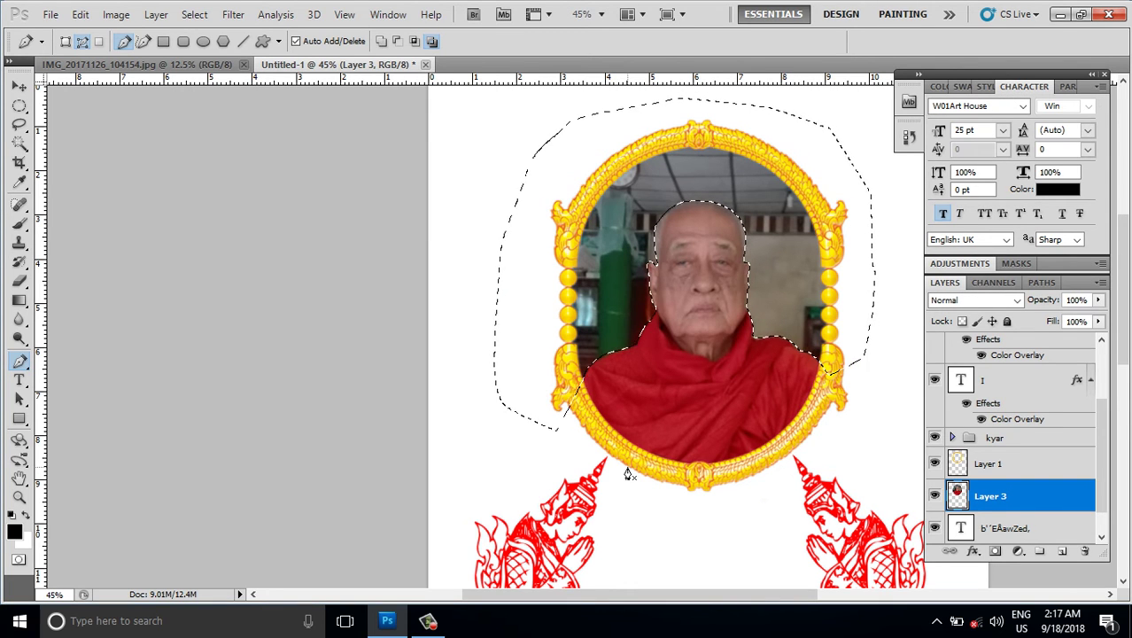
{"action": "key", "text": "Delete"}
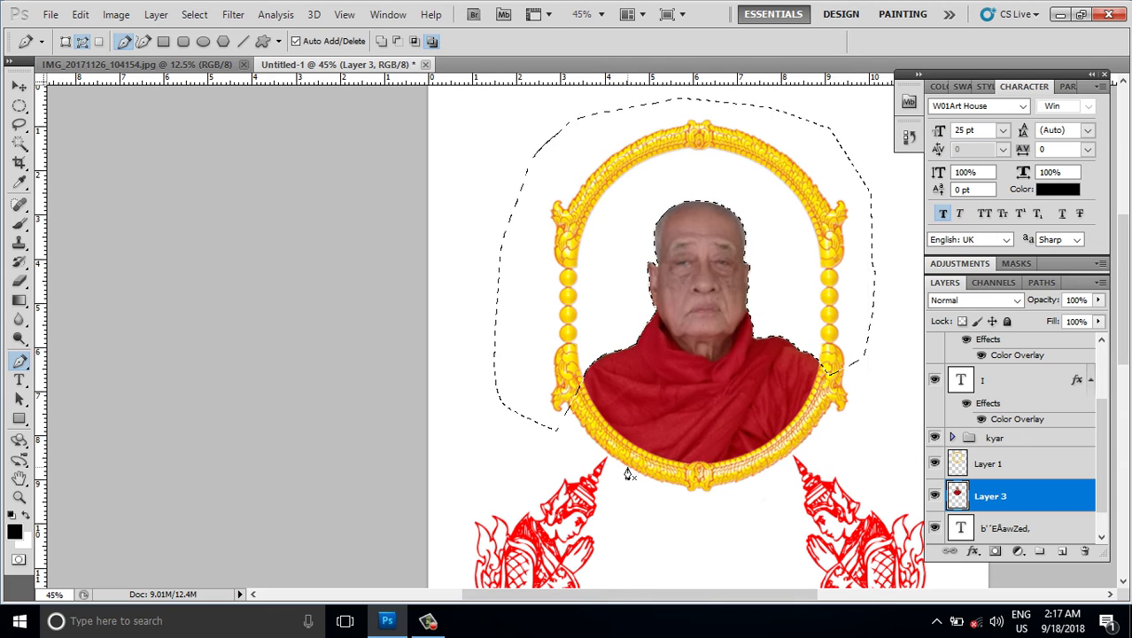
{"action": "key", "text": "ctrl+d"}
{"action": "key", "text": "ctrl+0"}
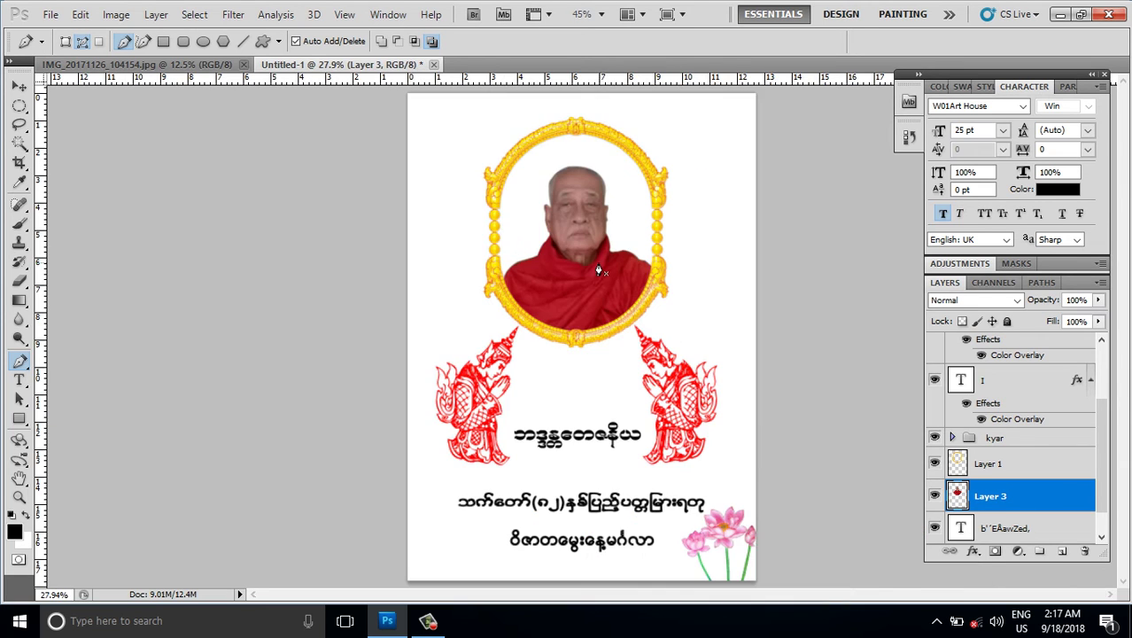
{"action": "key", "text": "ctrl+minus"}
- Duplicate the Background layer and add a Gradient Overlay layer effect to it
{"action": "left_click", "coordinate": [18, 86]}
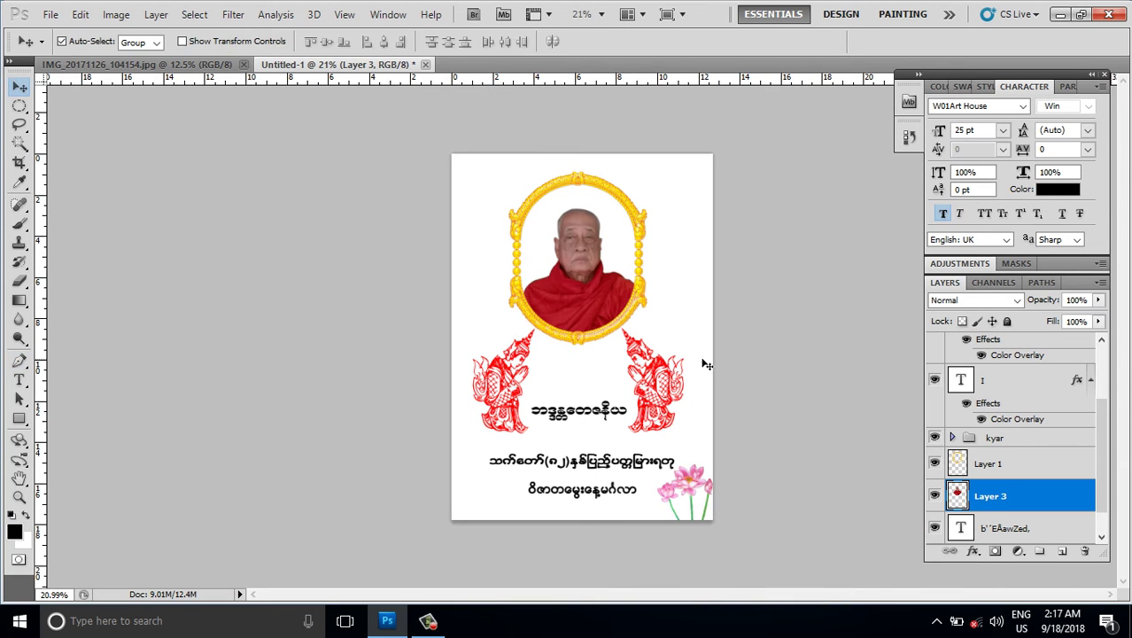
{"action": "scroll", "coordinate": [706, 364], "scroll_direction": "down", "scroll_amount": 2}
{"action": "scroll", "coordinate": [1057, 481], "scroll_direction": "down", "scroll_amount": 1}
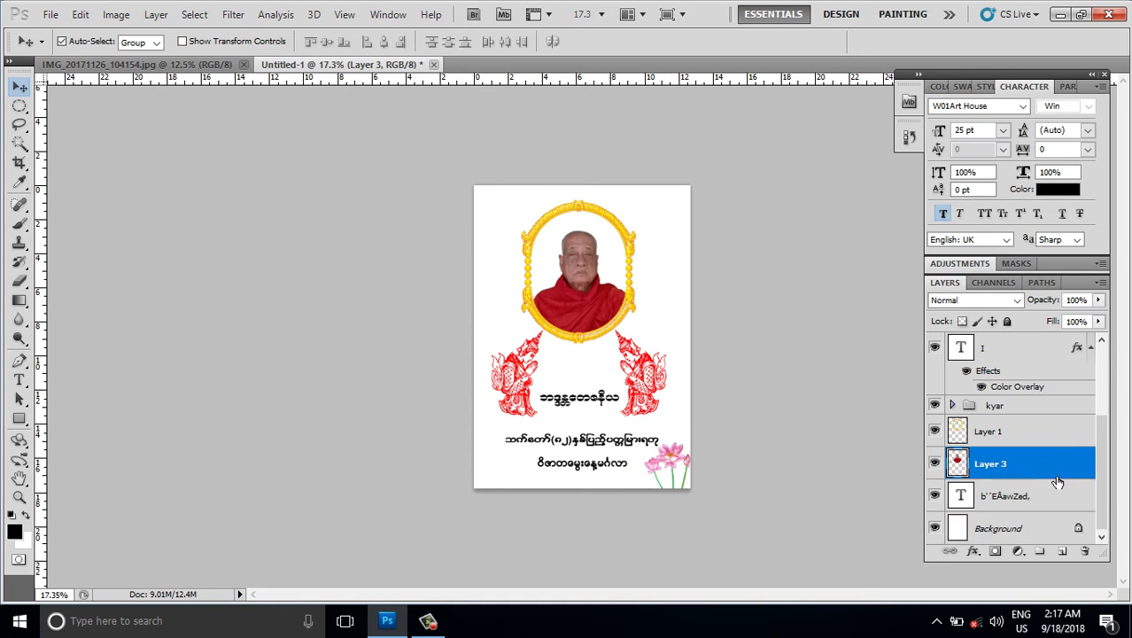
{"action": "left_click", "coordinate": [1010, 528]}
{"action": "key", "text": "ctrl+j"}
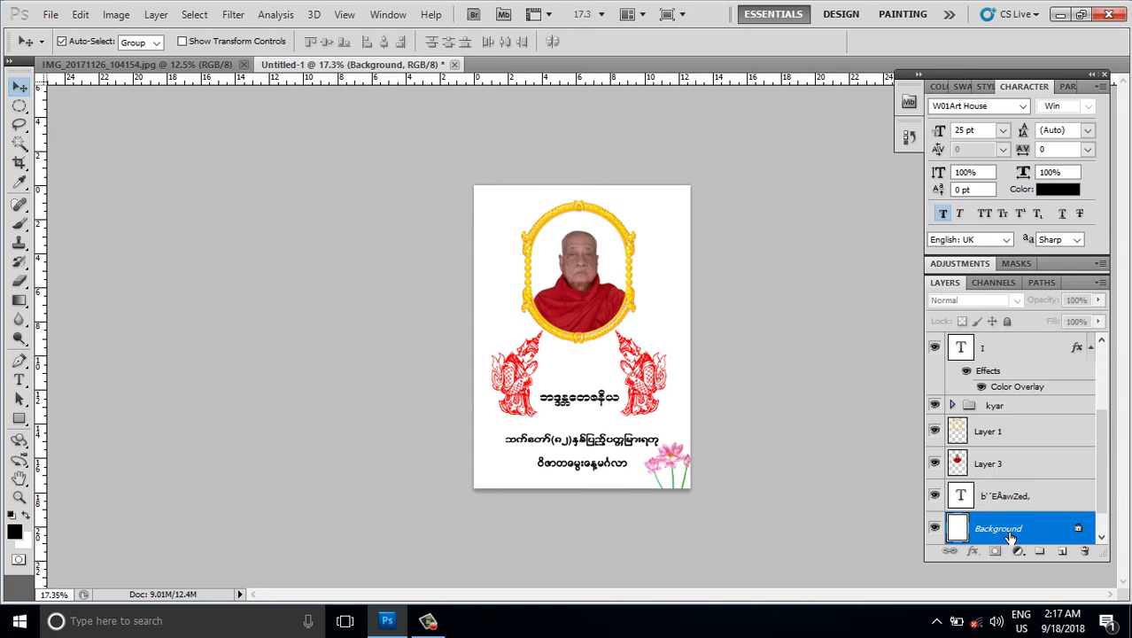
{"action": "left_click", "coordinate": [973, 551]}
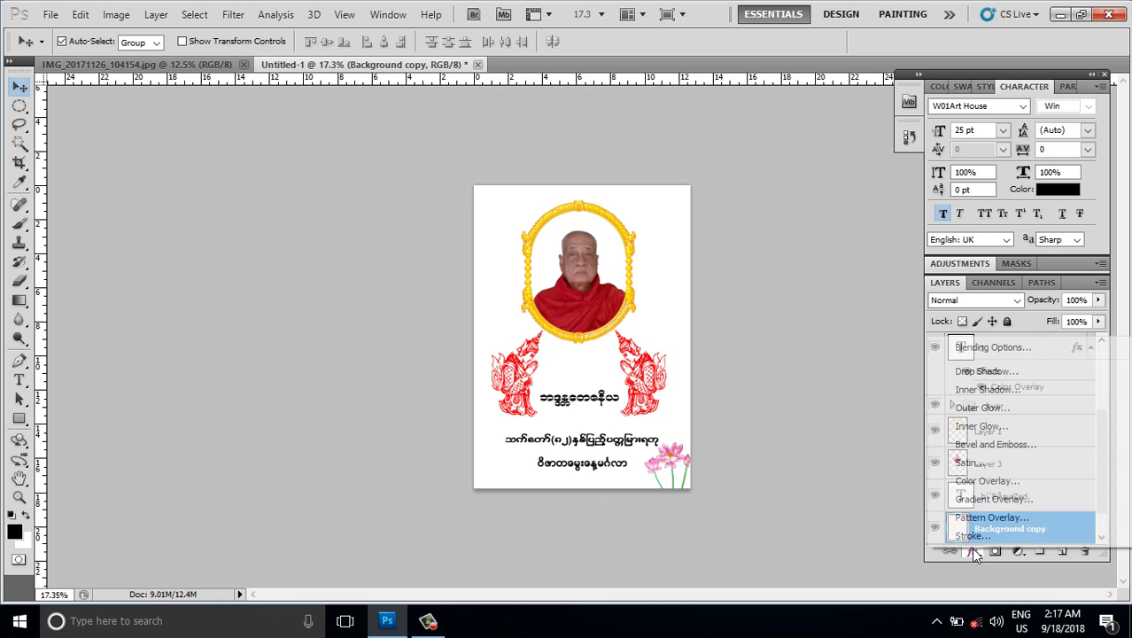
{"action": "left_click", "coordinate": [1009, 500]}
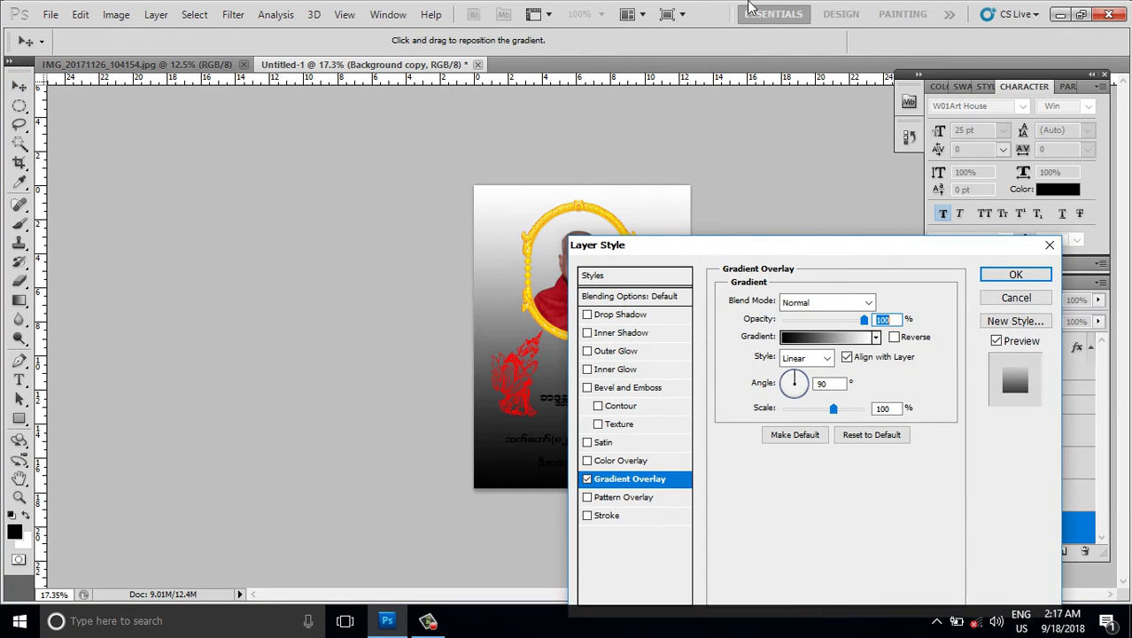
- Start from the Orange, Yellow, Orange gradient preset and recolour its left stop bright yellow
{"action": "left_click", "coordinate": [828, 338]}
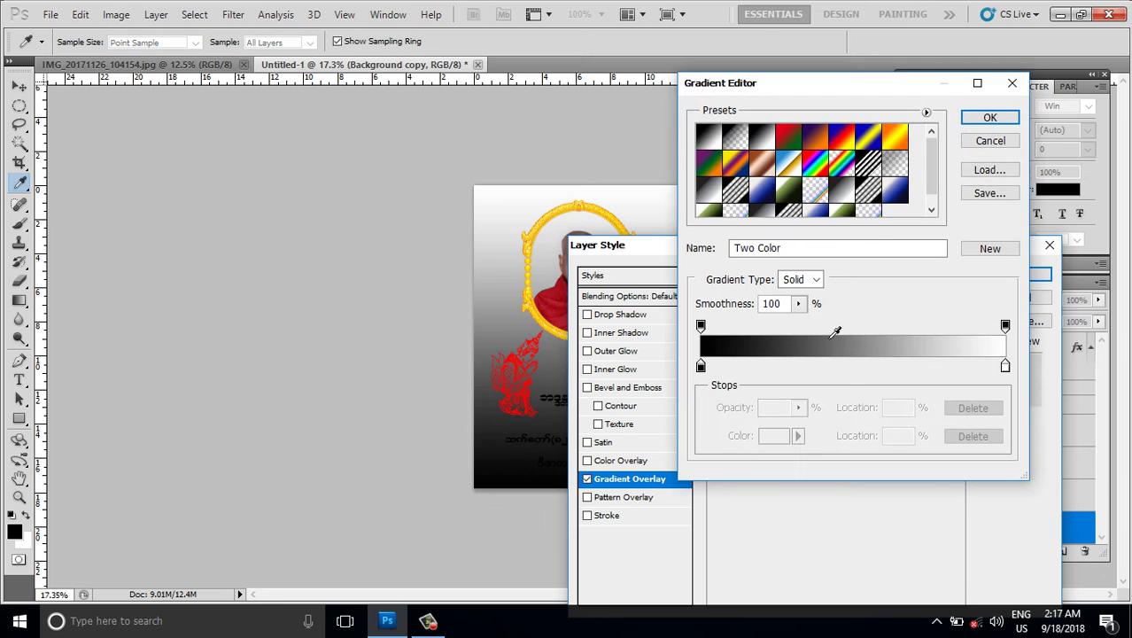
{"action": "left_click", "coordinate": [898, 140]}
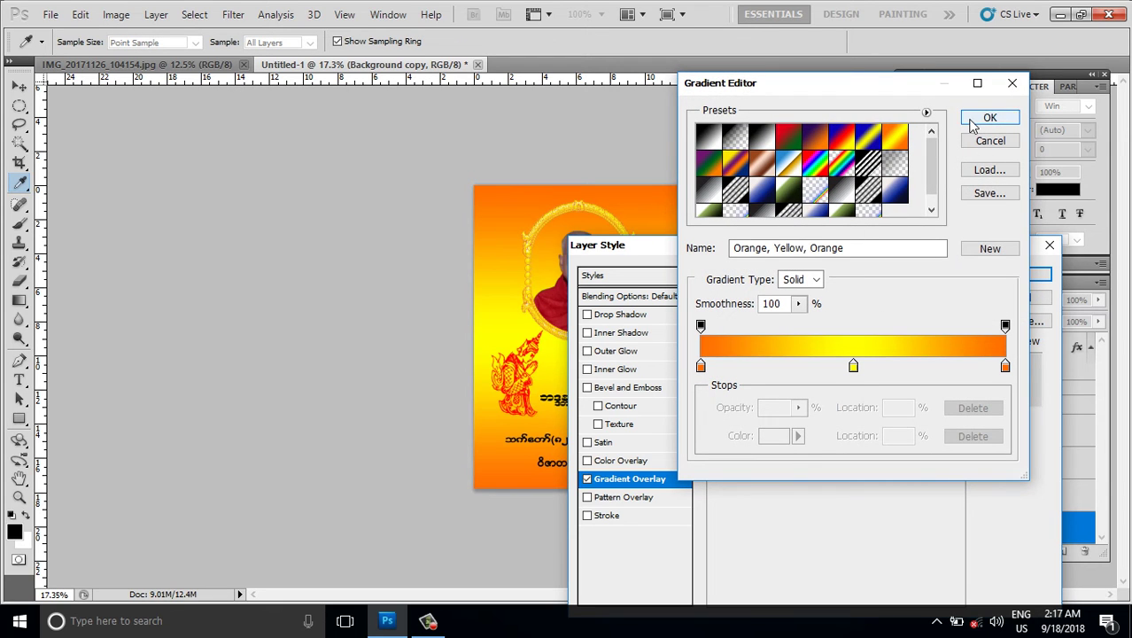
{"action": "left_click", "coordinate": [701, 366]}
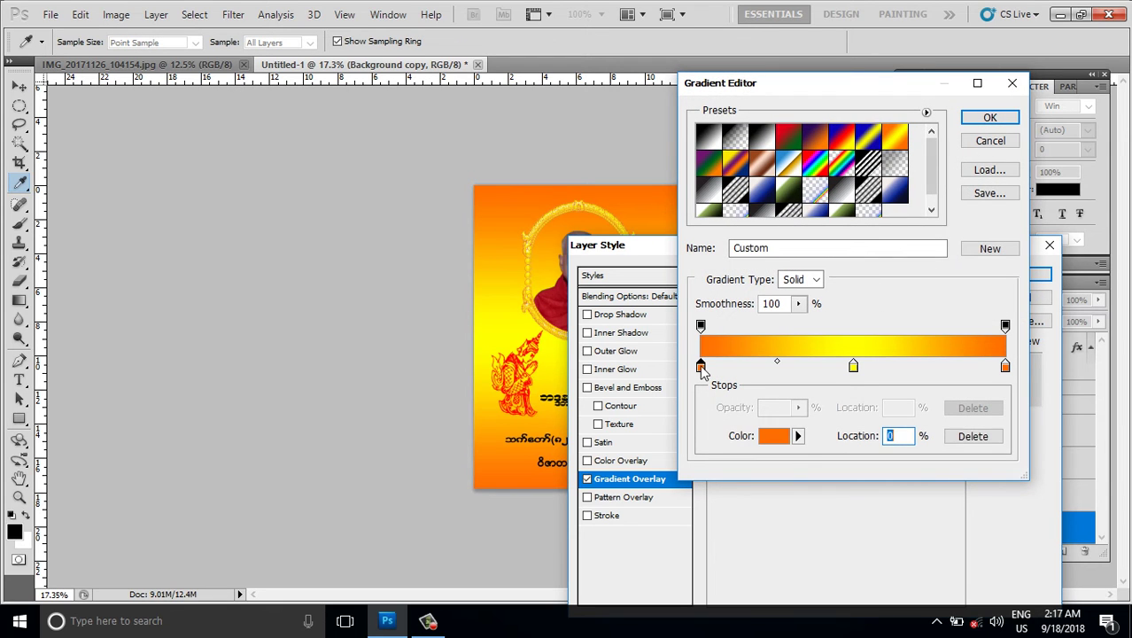
{"action": "double_click", "coordinate": [701, 366]}
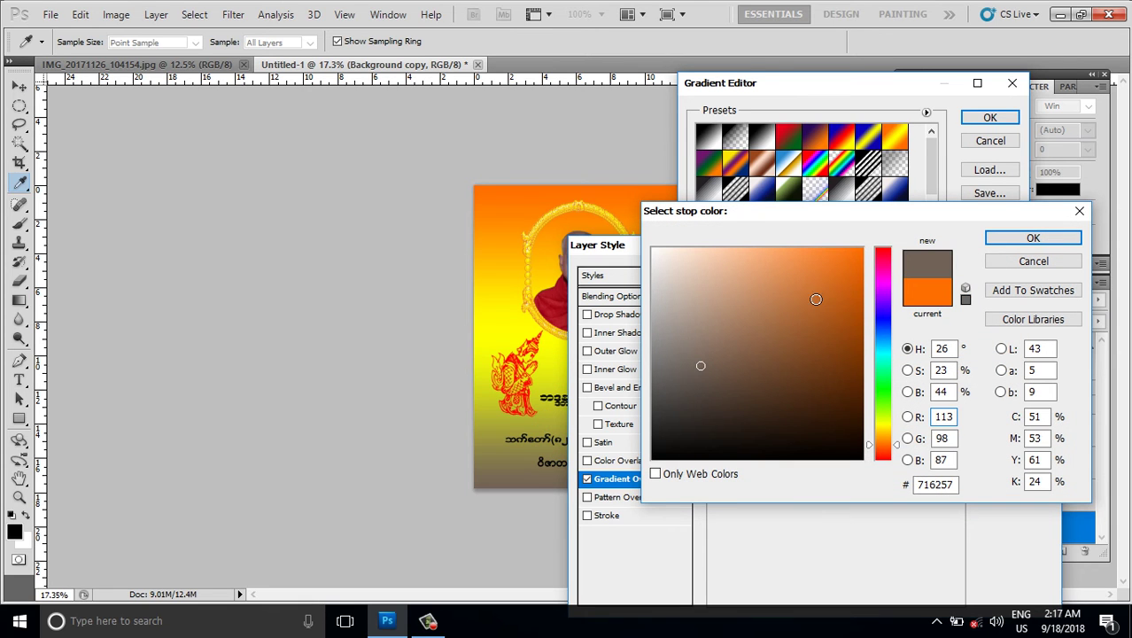
{"action": "left_click", "coordinate": [875, 425]}
{"action": "left_click_drag", "start_coordinate": [850, 262], "coordinate": [868, 244]}
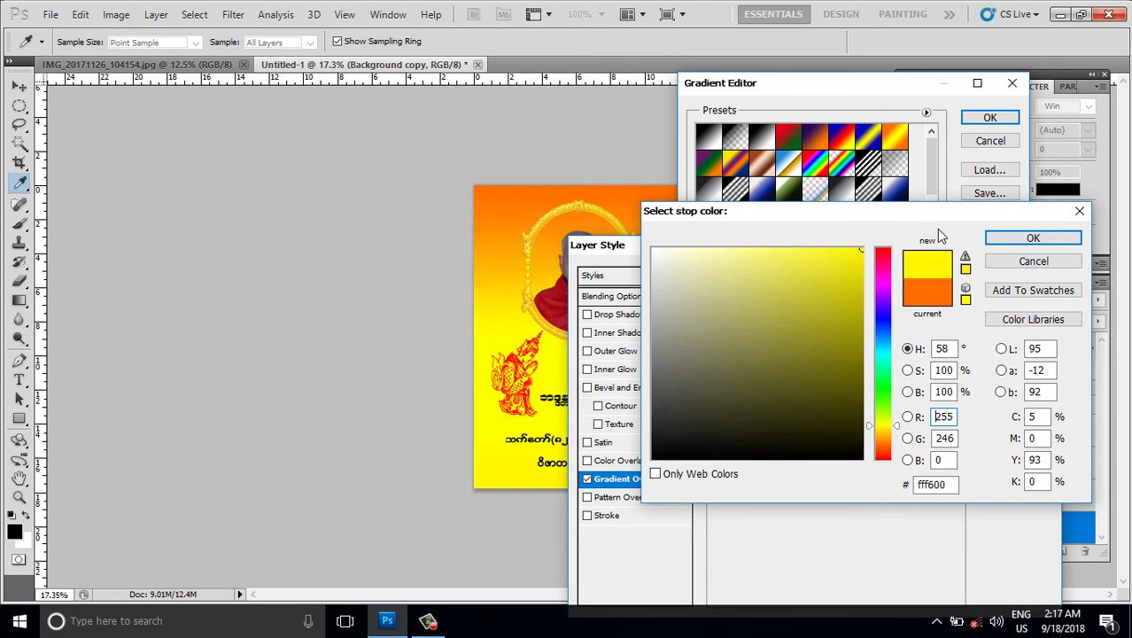
{"action": "left_click", "coordinate": [1033, 237]}
- Recolour the right gradient stop bright yellow and the middle 50% stop white
{"action": "left_click", "coordinate": [1005, 365]}
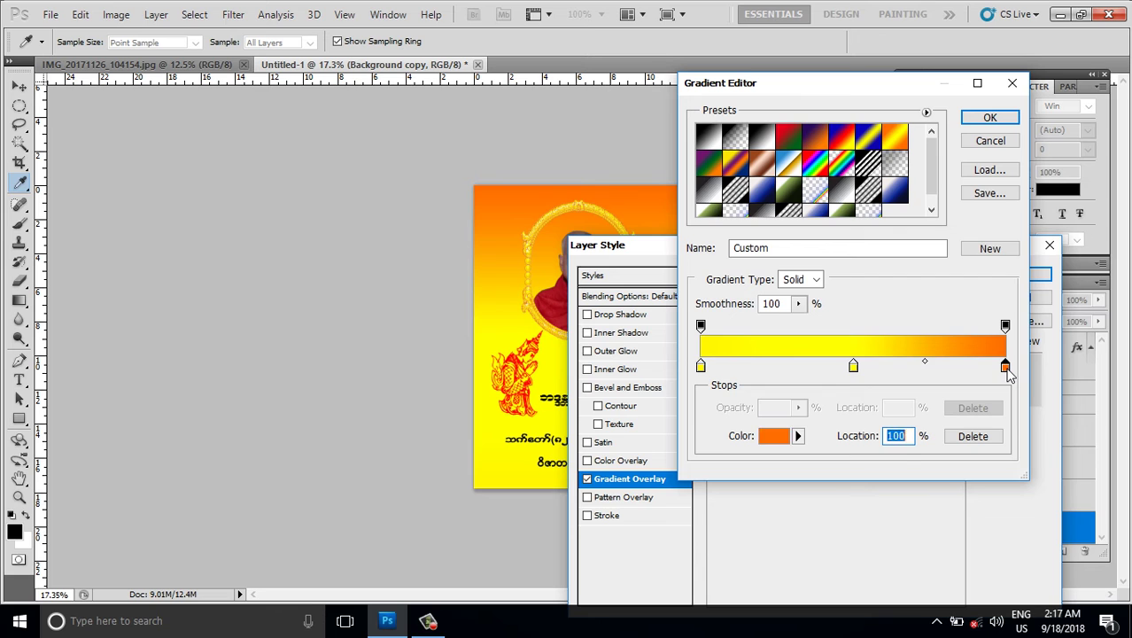
{"action": "double_click", "coordinate": [1005, 366]}
{"action": "left_click", "coordinate": [882, 429]}
{"action": "left_click_drag", "start_coordinate": [853, 301], "coordinate": [860, 261]}
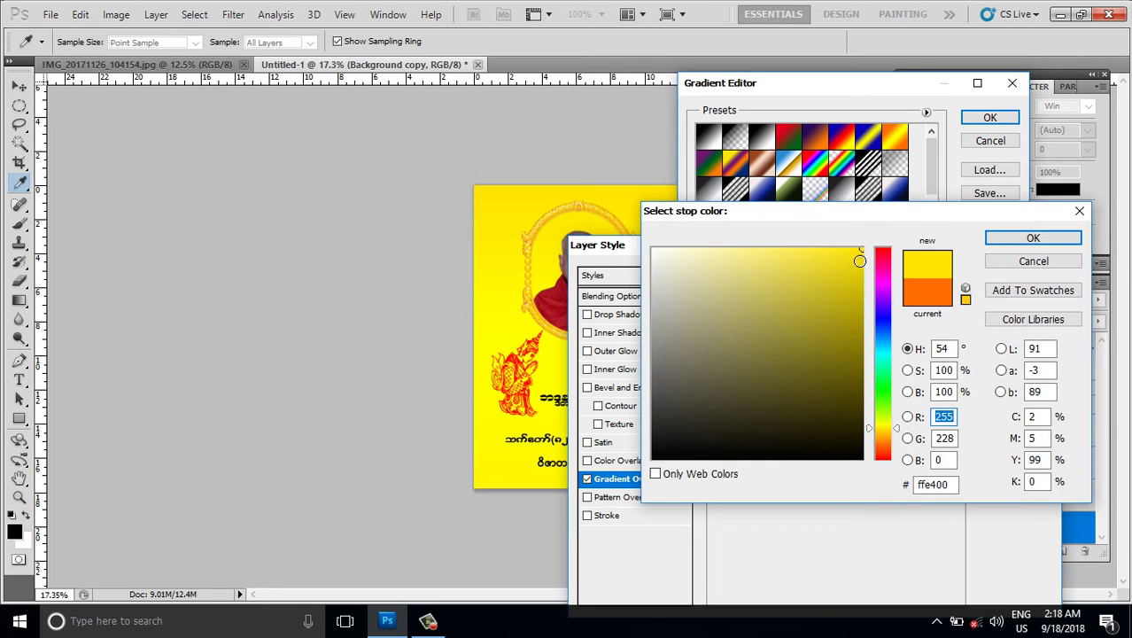
{"action": "left_click", "coordinate": [1033, 238]}
{"action": "left_click", "coordinate": [853, 366]}
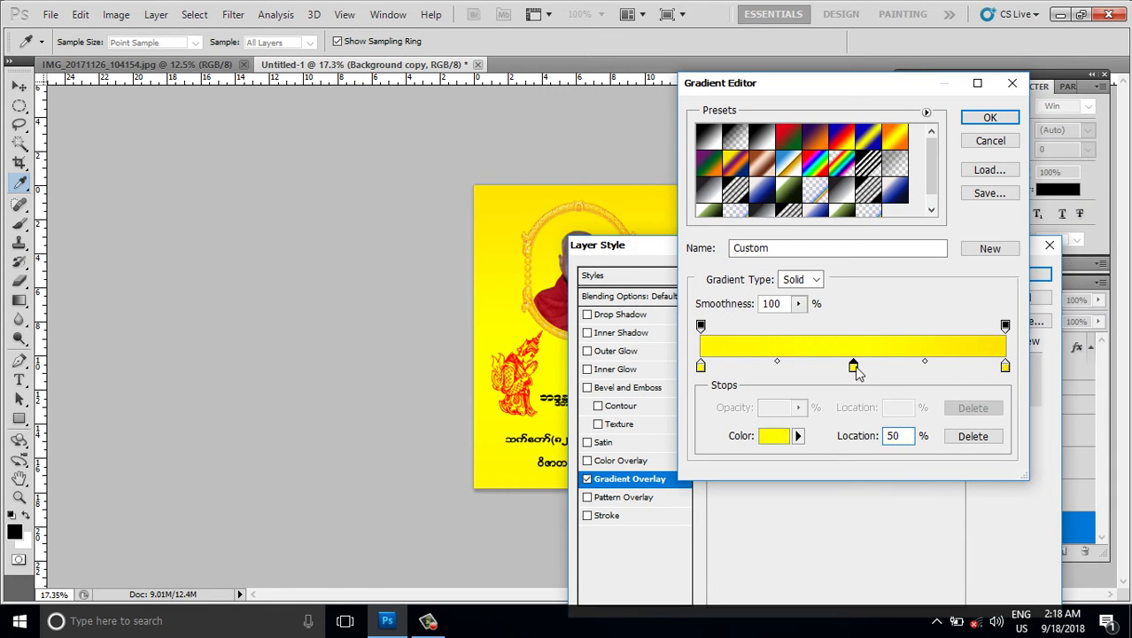
{"action": "double_click", "coordinate": [853, 366]}
{"action": "left_click_drag", "start_coordinate": [815, 344], "coordinate": [653, 249]}
{"action": "left_click", "coordinate": [1033, 237]}
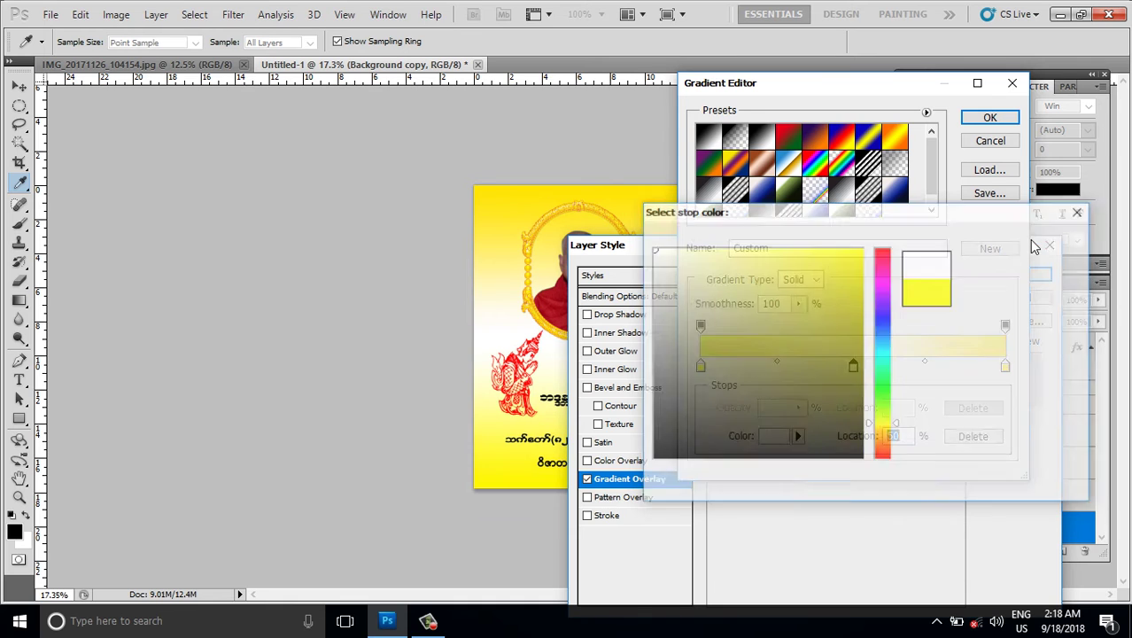
- Set the gradient overlay angle to 45° and scale to 132%, then apply it
{"action": "left_click", "coordinate": [990, 119]}
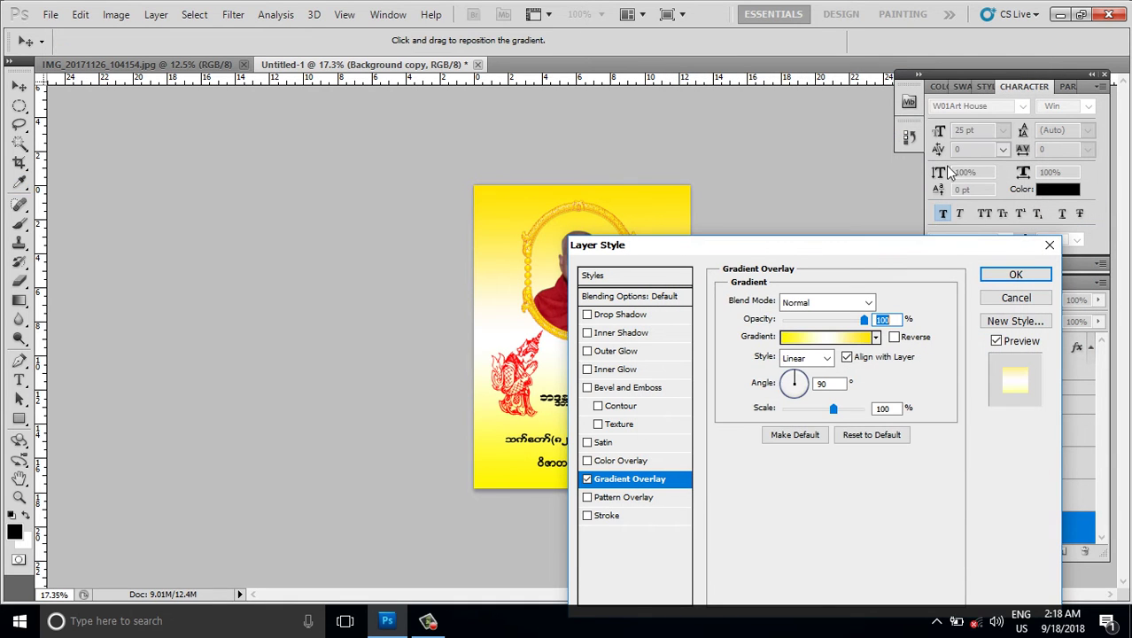
{"action": "left_click_drag", "start_coordinate": [857, 245], "coordinate": [961, 197]}
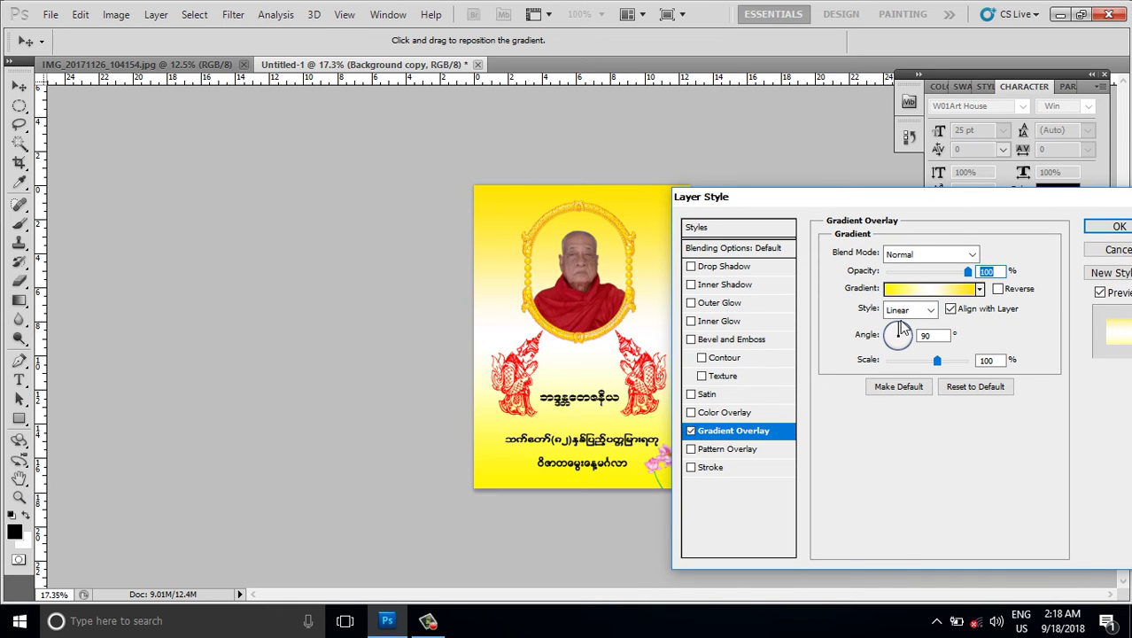
{"action": "left_click_drag", "start_coordinate": [909, 333], "coordinate": [928, 349]}
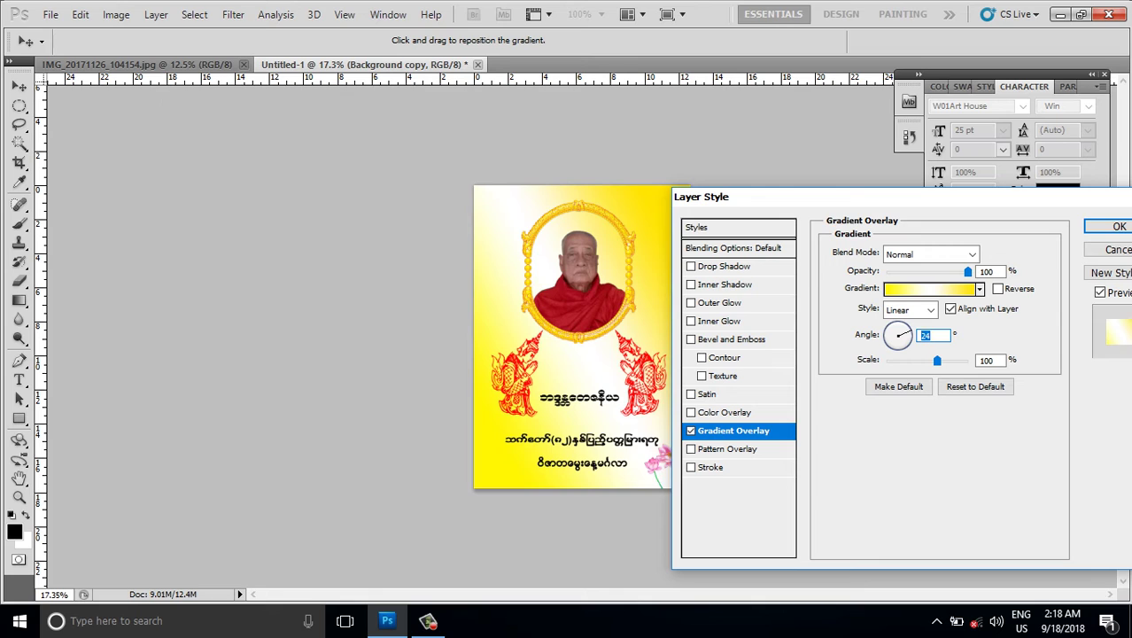
{"action": "type", "text": "45"}
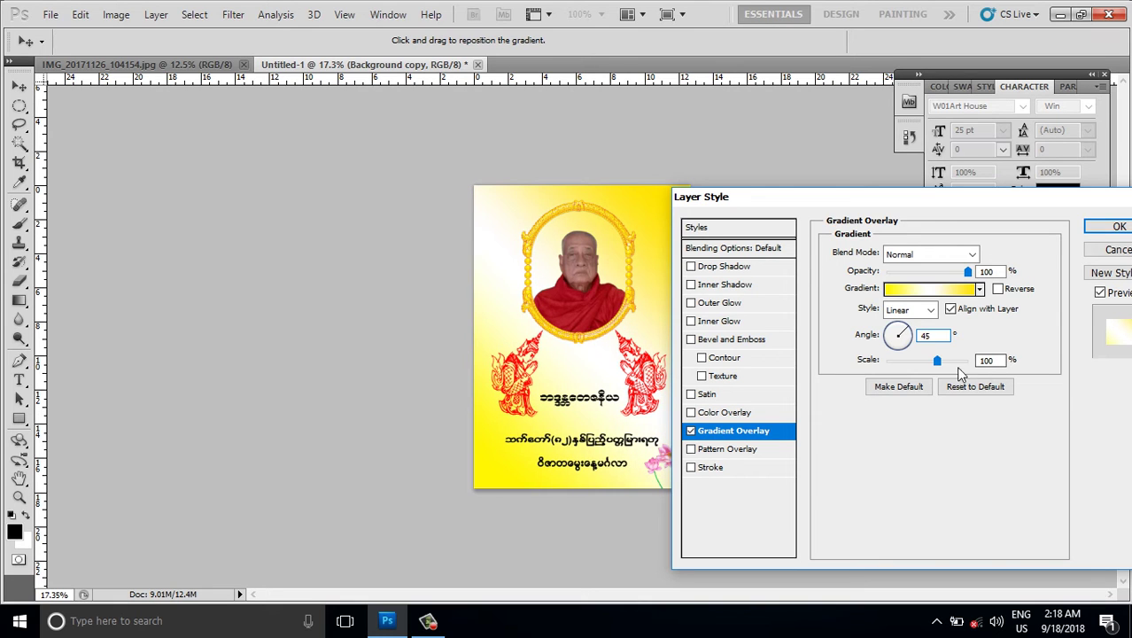
{"action": "left_click_drag", "start_coordinate": [937, 361], "coordinate": [949, 361]}
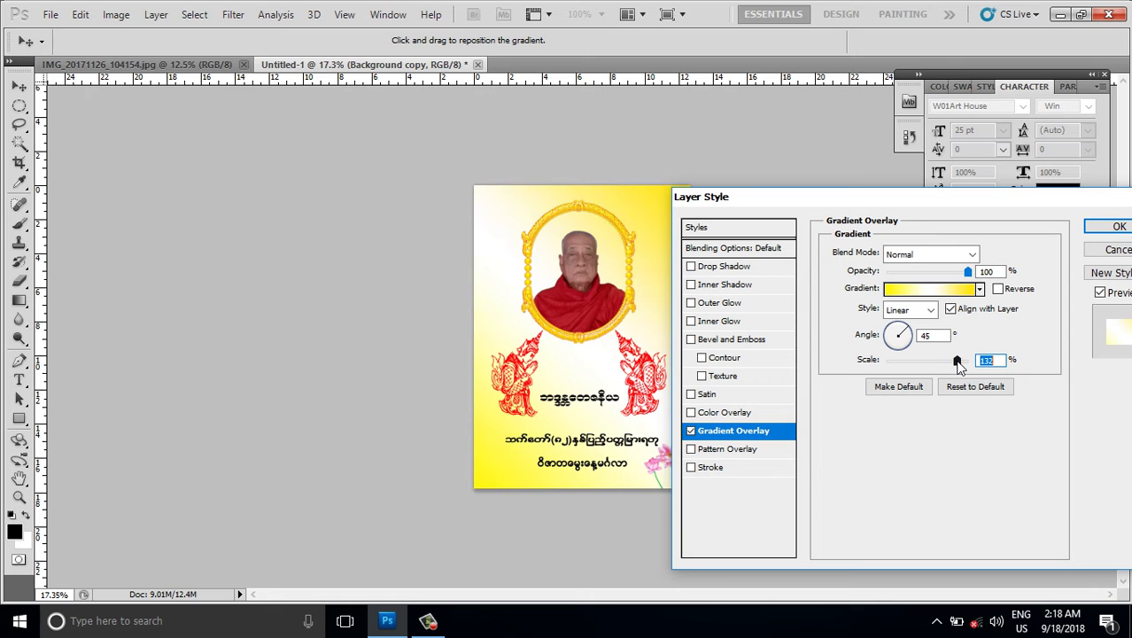
{"action": "left_click", "coordinate": [1118, 226]}
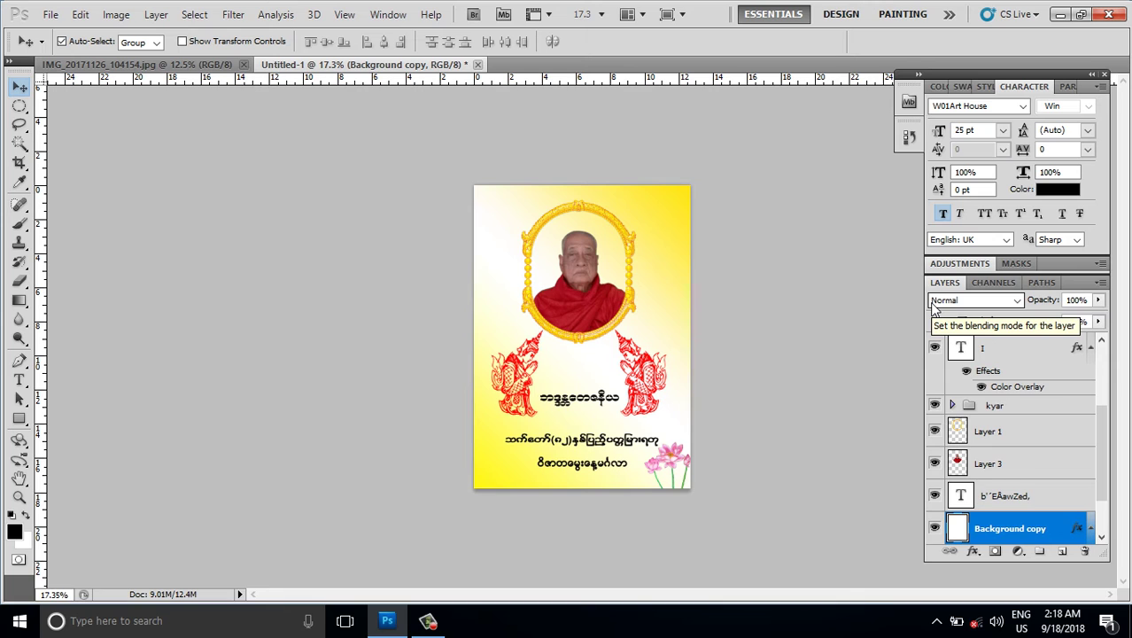
{"action": "scroll", "coordinate": [532, 474], "scroll_direction": "up", "scroll_amount": 3}
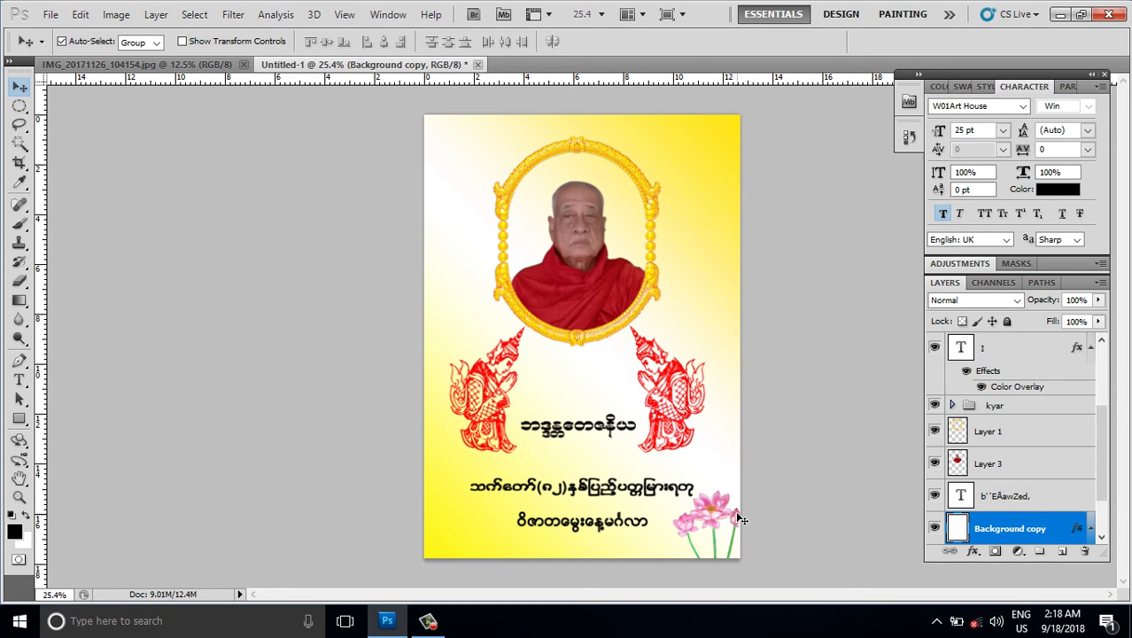
- Copy the kyar lotus group to the bottom-left corner and flip the copy horizontally
{"action": "left_click", "coordinate": [934, 406]}
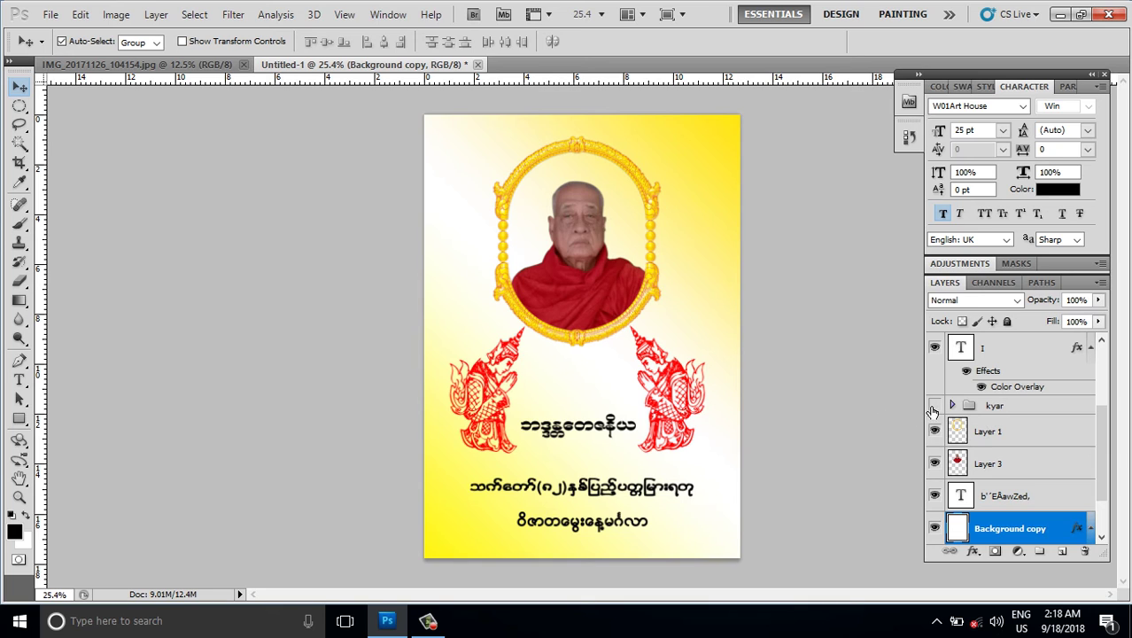
{"action": "left_click", "coordinate": [994, 408]}
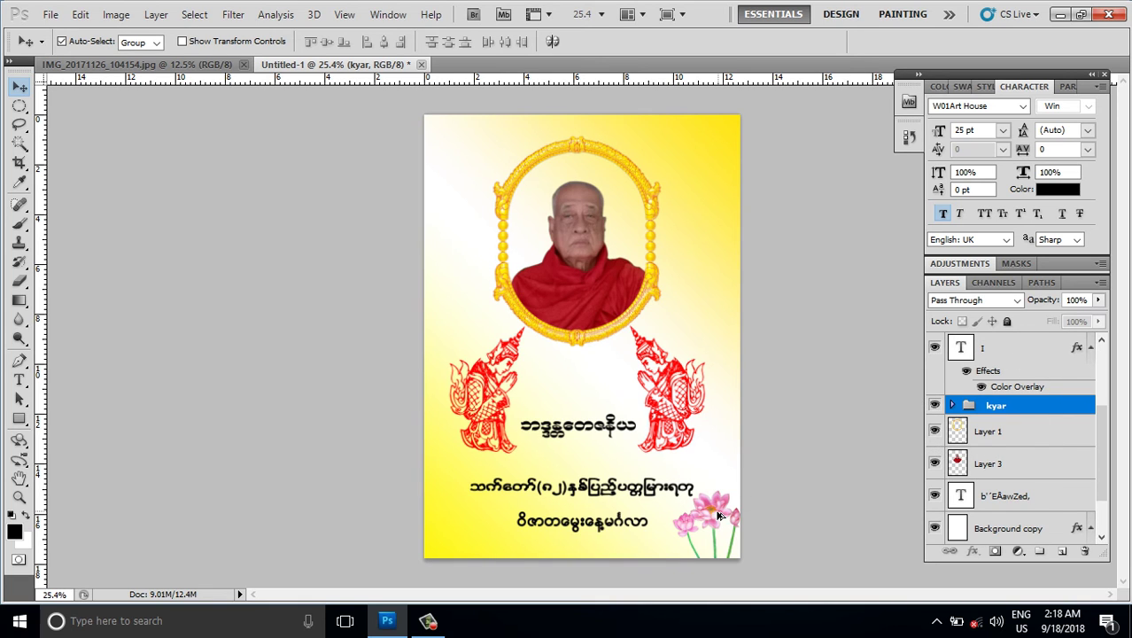
{"action": "mouse_move", "coordinate": [719, 515]}
{"action": "left_mouse_down"}
{"action": "mouse_move", "coordinate": [486, 529]}
{"action": "mouse_move", "coordinate": [459, 507]}
{"action": "left_mouse_up"}
{"action": "key", "text": "ctrl+t"}
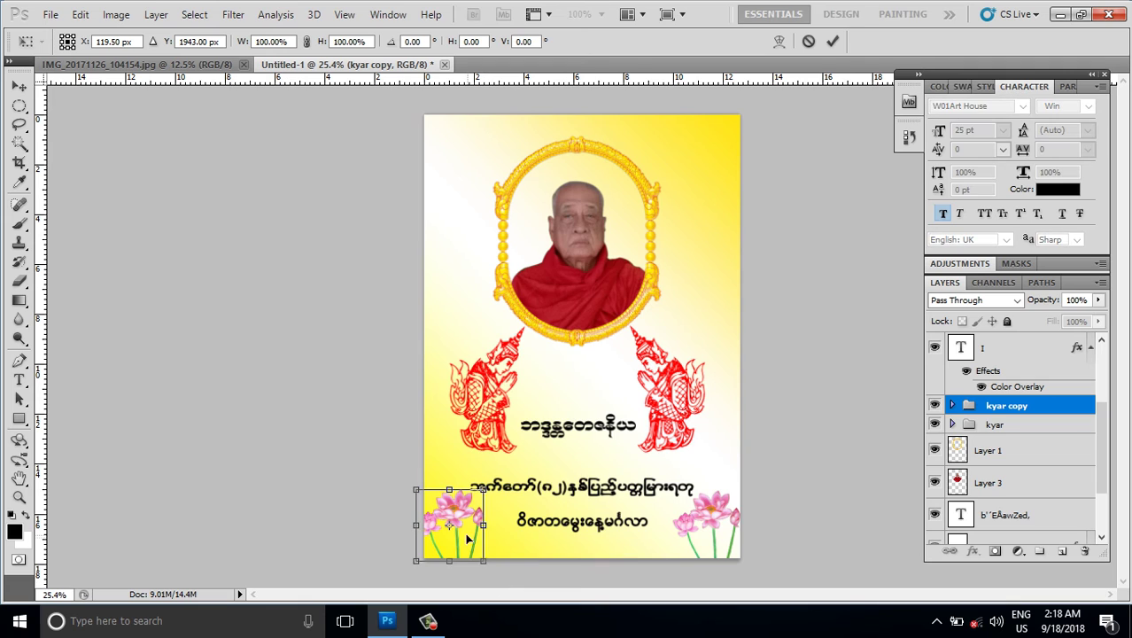
{"action": "right_click", "coordinate": [463, 549]}
{"action": "left_click", "coordinate": [498, 503]}
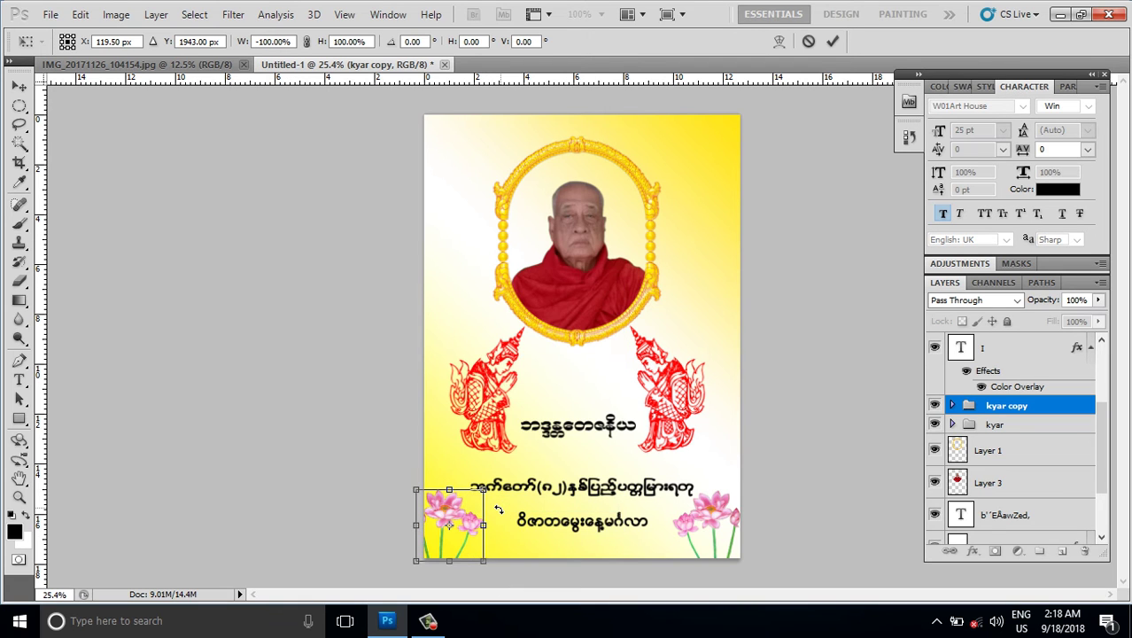
{"action": "key", "text": "Return"}
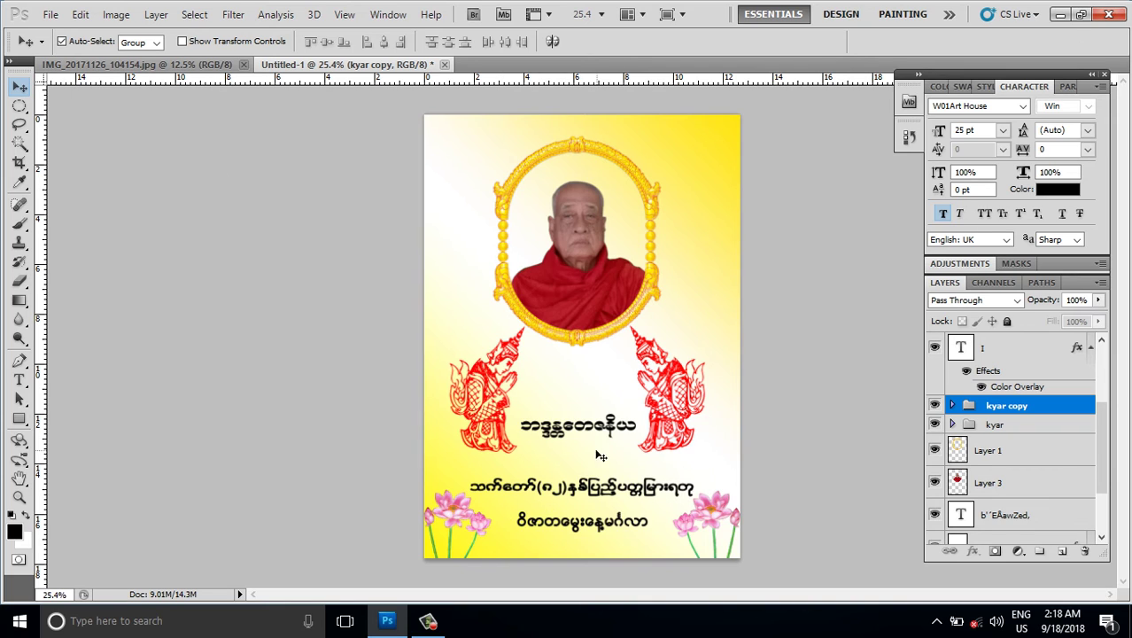
{"action": "left_click", "coordinate": [573, 431]}
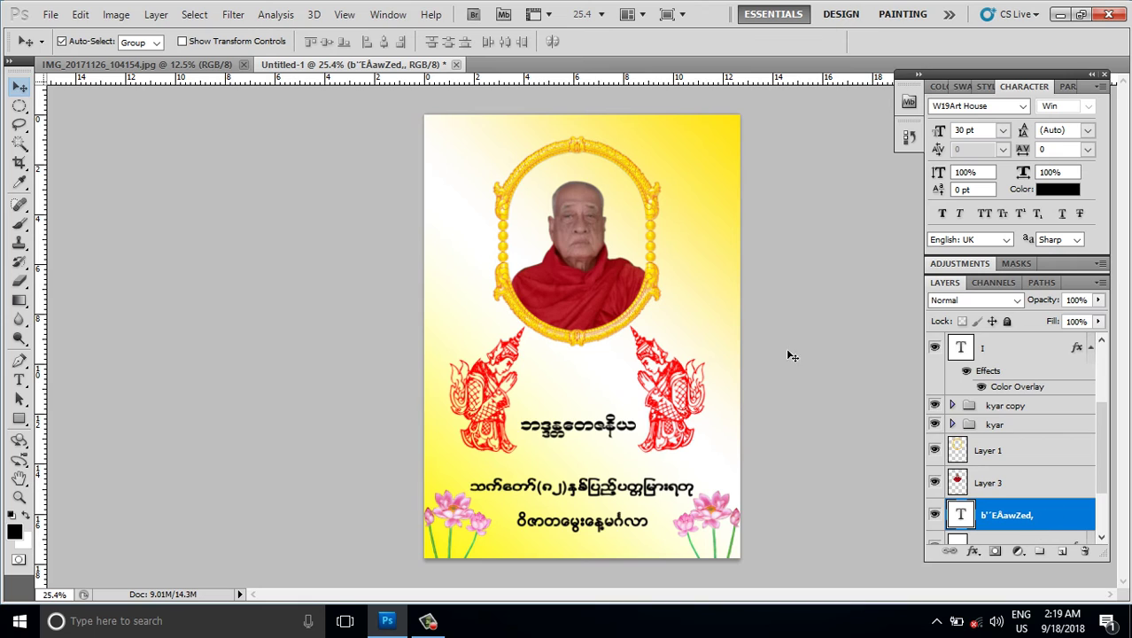
- Give the title text layer a blue Color Overlay
{"action": "scroll", "coordinate": [993, 502], "scroll_direction": "down", "scroll_amount": 2}
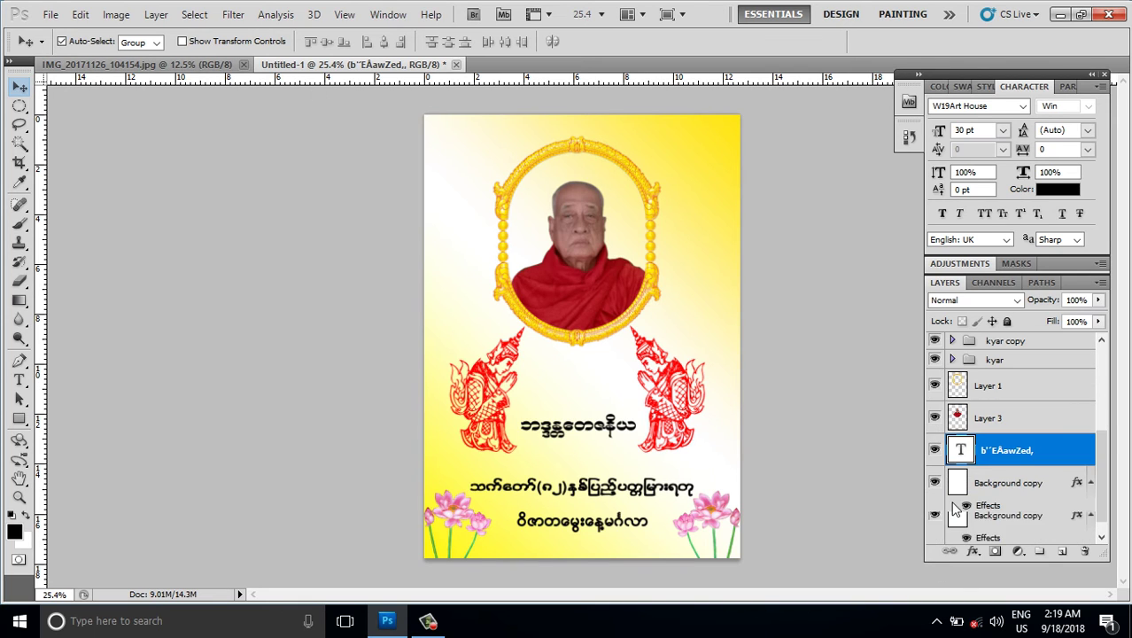
{"action": "left_click", "coordinate": [973, 551]}
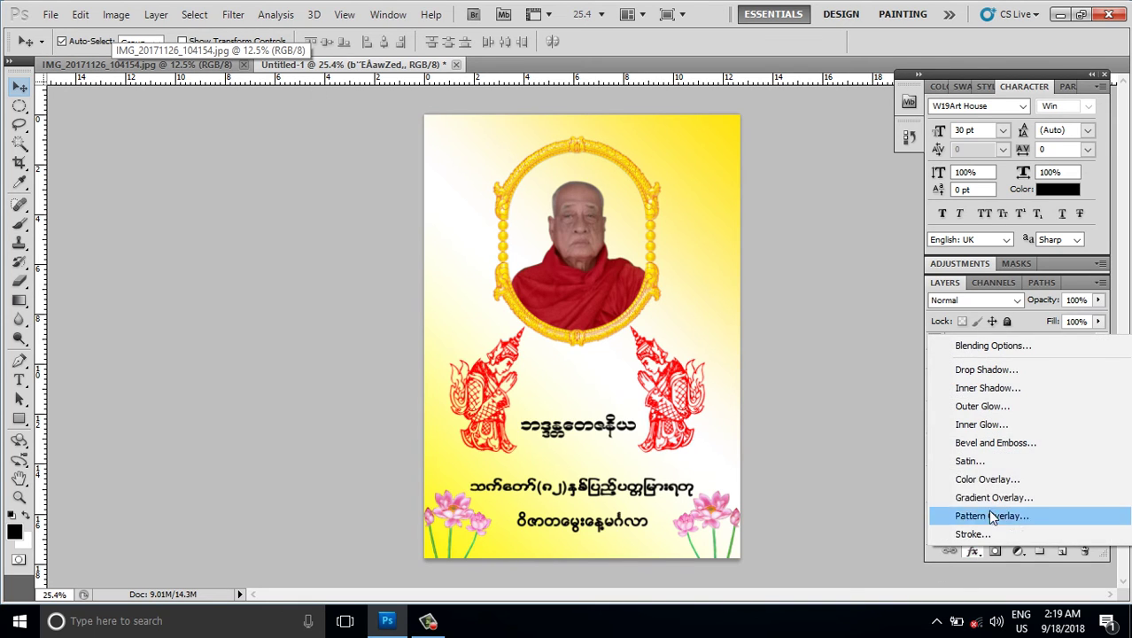
{"action": "left_click", "coordinate": [995, 483]}
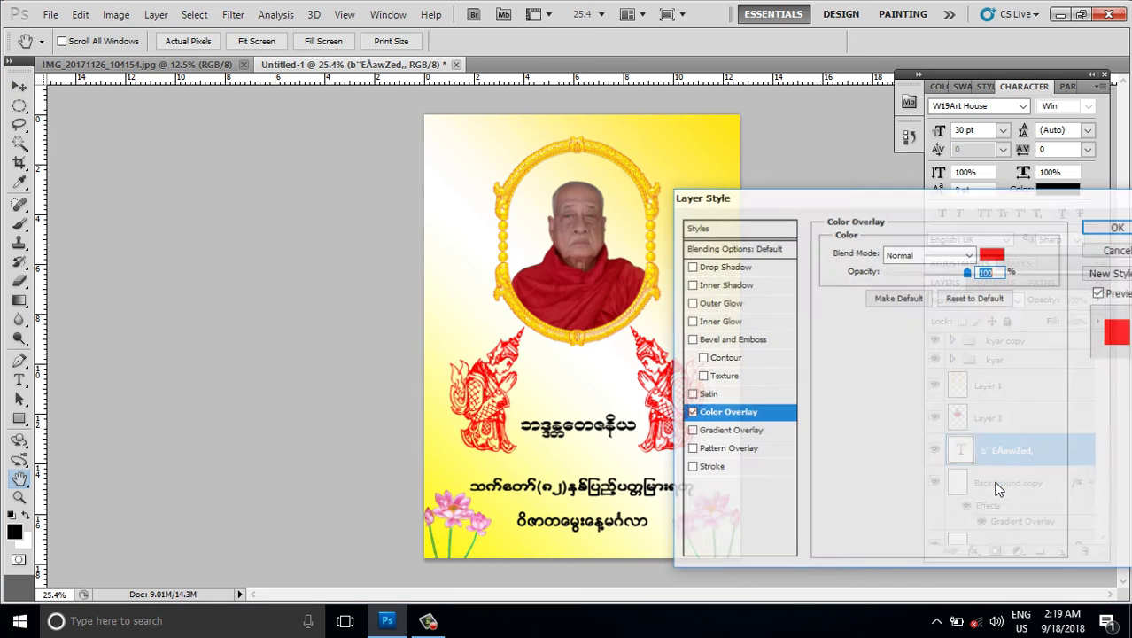
{"action": "left_click", "coordinate": [988, 263]}
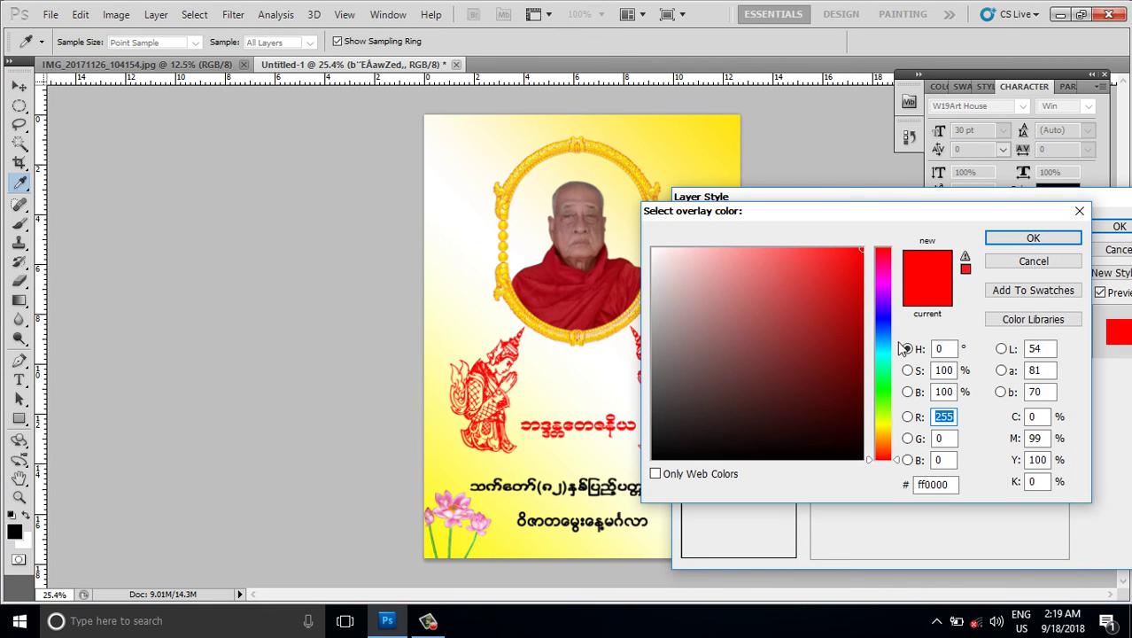
{"action": "left_click", "coordinate": [882, 322]}
{"action": "left_click", "coordinate": [1014, 239]}
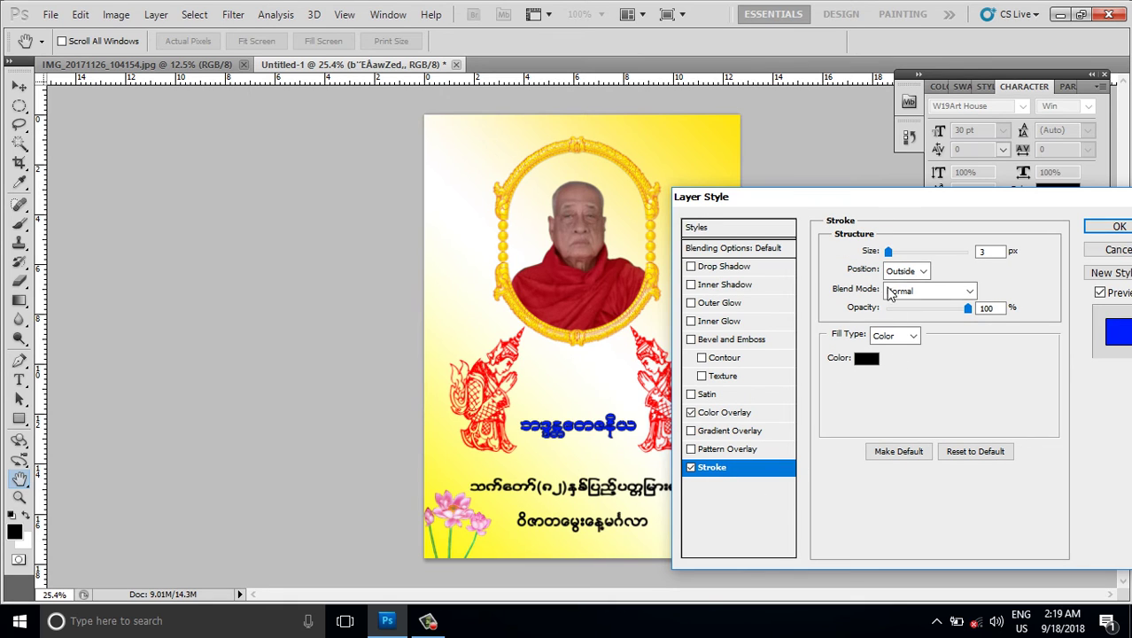
- Add a bright cyan 10 px Stroke around the blue title text
{"action": "left_click_drag", "start_coordinate": [889, 252], "coordinate": [893, 252]}
{"action": "left_click", "coordinate": [866, 358]}
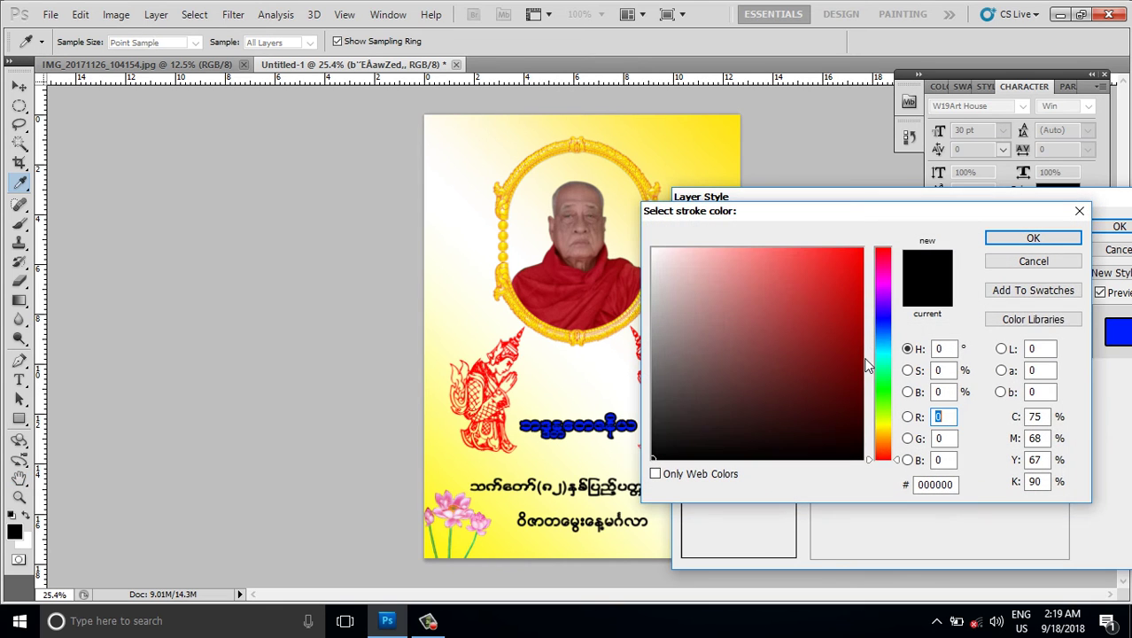
{"action": "left_click", "coordinate": [880, 349]}
{"action": "left_click", "coordinate": [861, 250]}
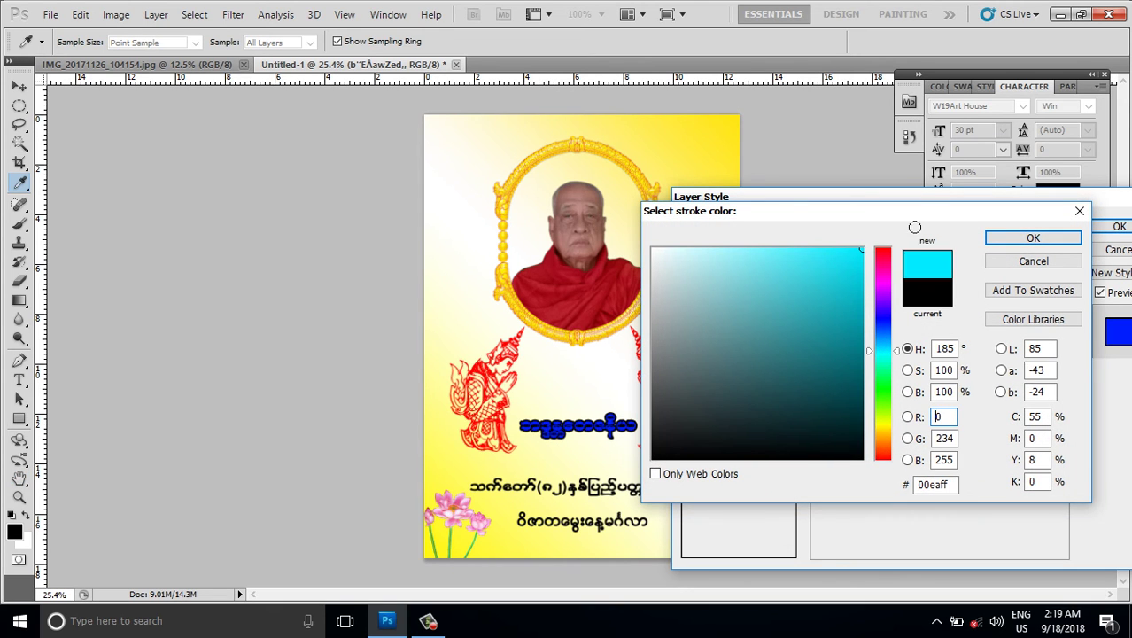
{"action": "left_click", "coordinate": [1033, 237]}
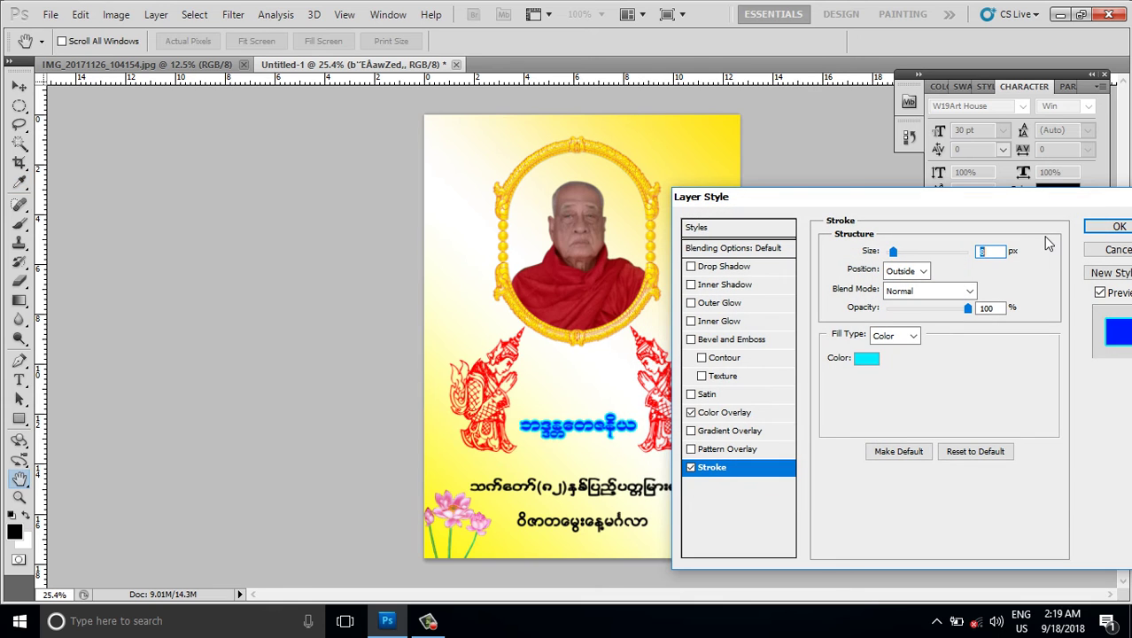
{"action": "type", "text": "10"}
{"action": "left_click", "coordinate": [1108, 227]}
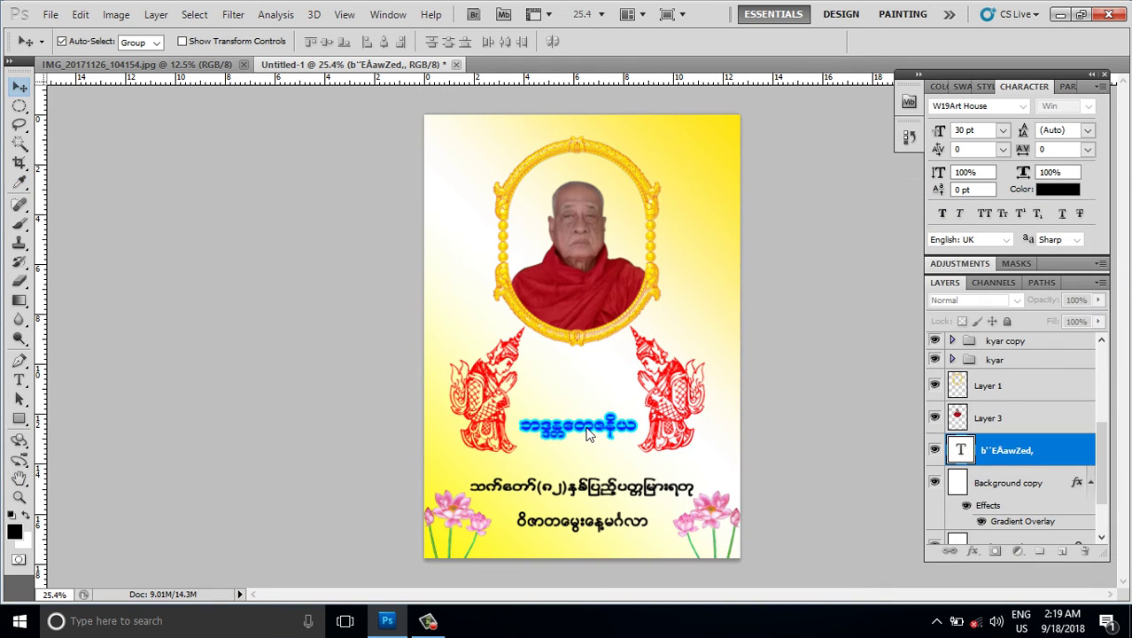
- Reduce the title text's cyan Stroke size from 10 px to 5 px
{"action": "scroll", "coordinate": [588, 434], "scroll_direction": "up", "scroll_amount": 1}
{"action": "scroll", "coordinate": [587, 434], "scroll_direction": "up", "scroll_amount": 2}
{"action": "scroll", "coordinate": [590, 443], "scroll_direction": "up", "scroll_amount": 2}
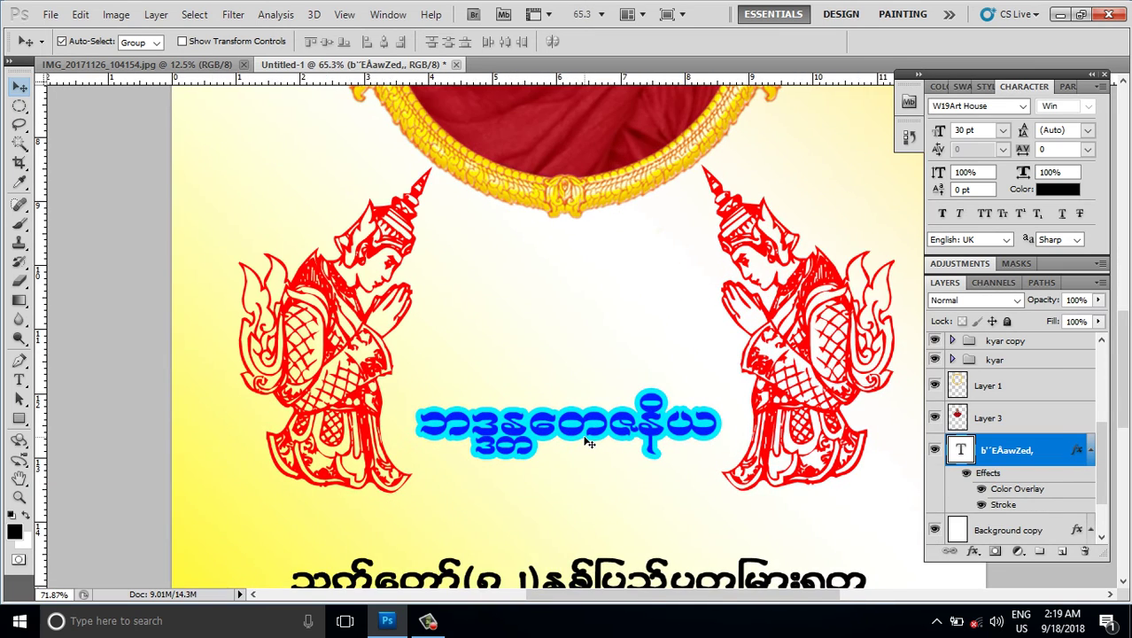
{"action": "scroll", "coordinate": [589, 443], "scroll_direction": "up", "scroll_amount": 1}
{"action": "key", "text": "h"}
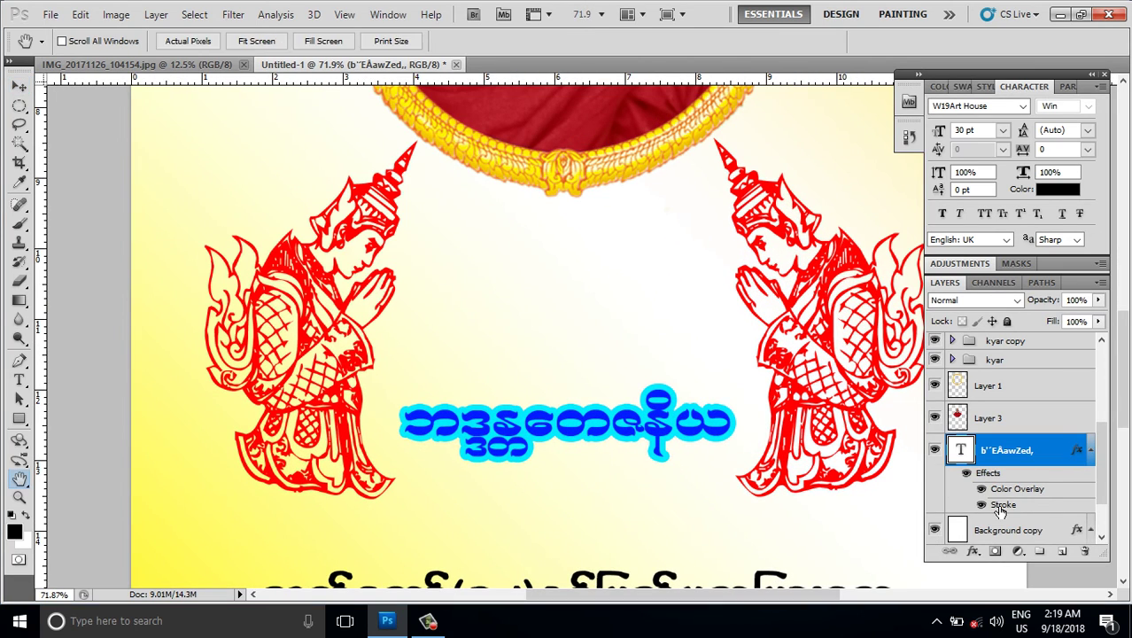
{"action": "double_click", "coordinate": [1001, 505]}
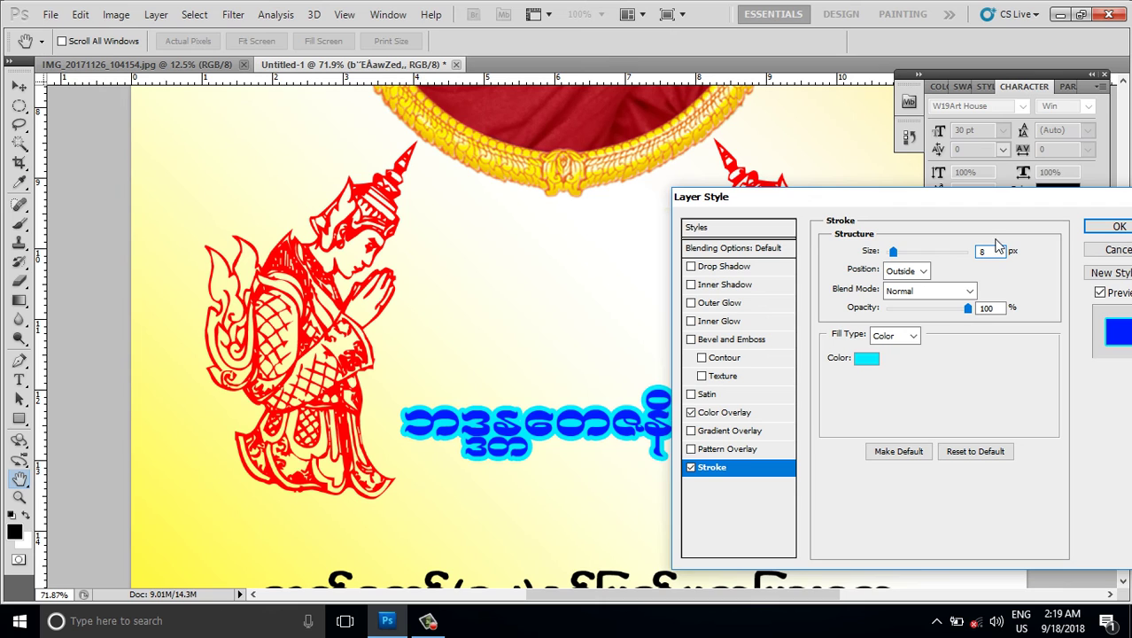
{"action": "key", "text": "BackSpace"}
{"action": "type", "text": "5"}
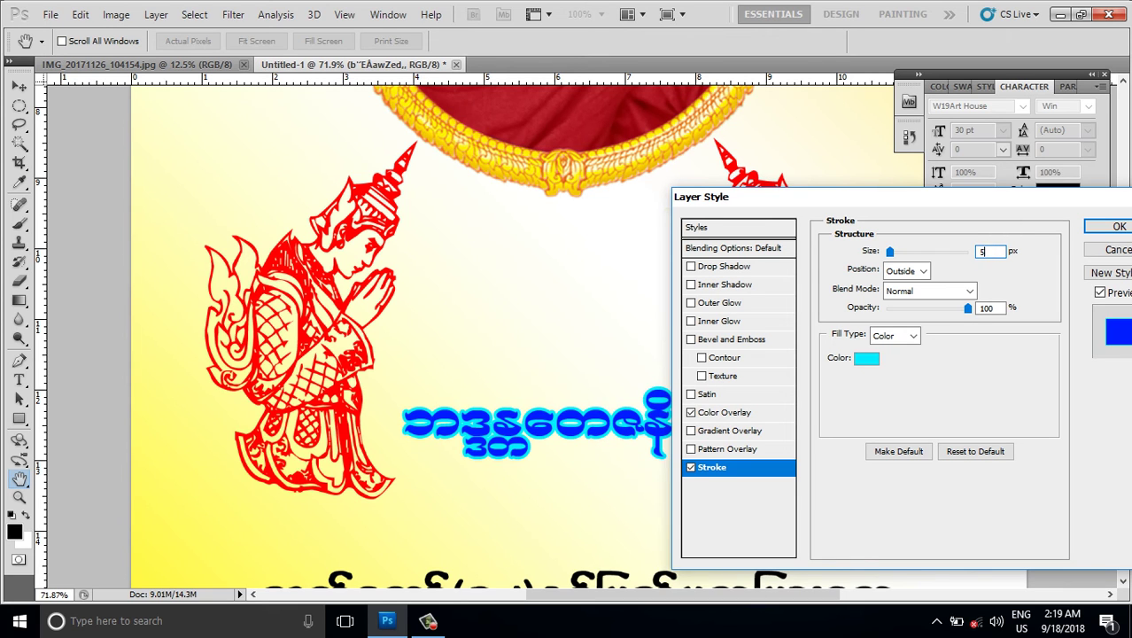
{"action": "left_click", "coordinate": [1117, 227]}
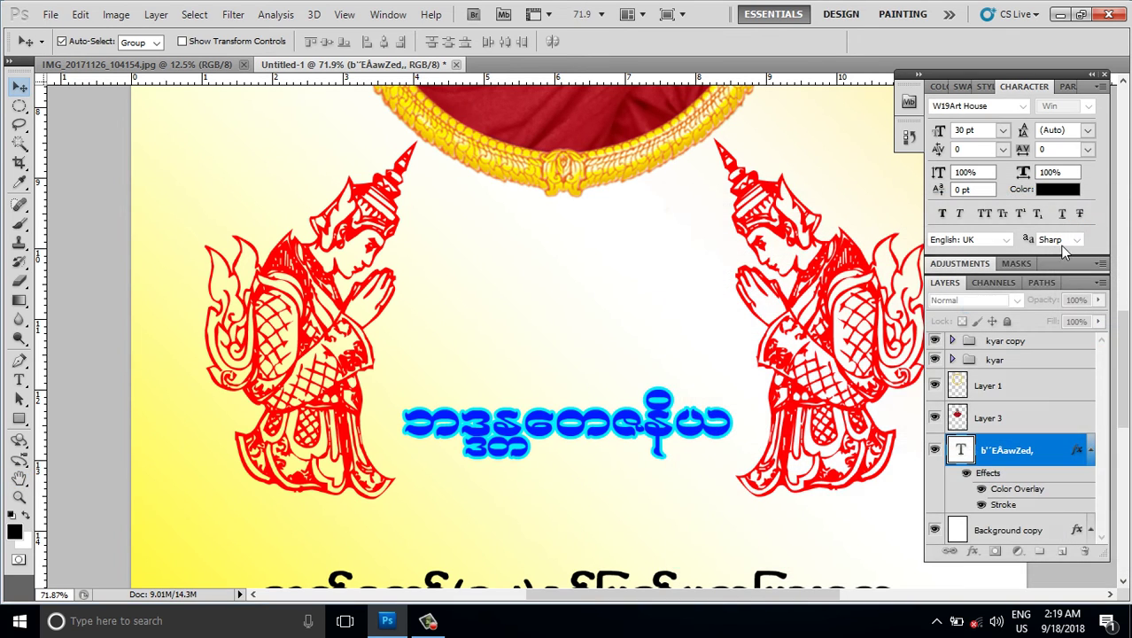
{"action": "scroll", "coordinate": [615, 437], "scroll_direction": "down", "scroll_amount": 2}
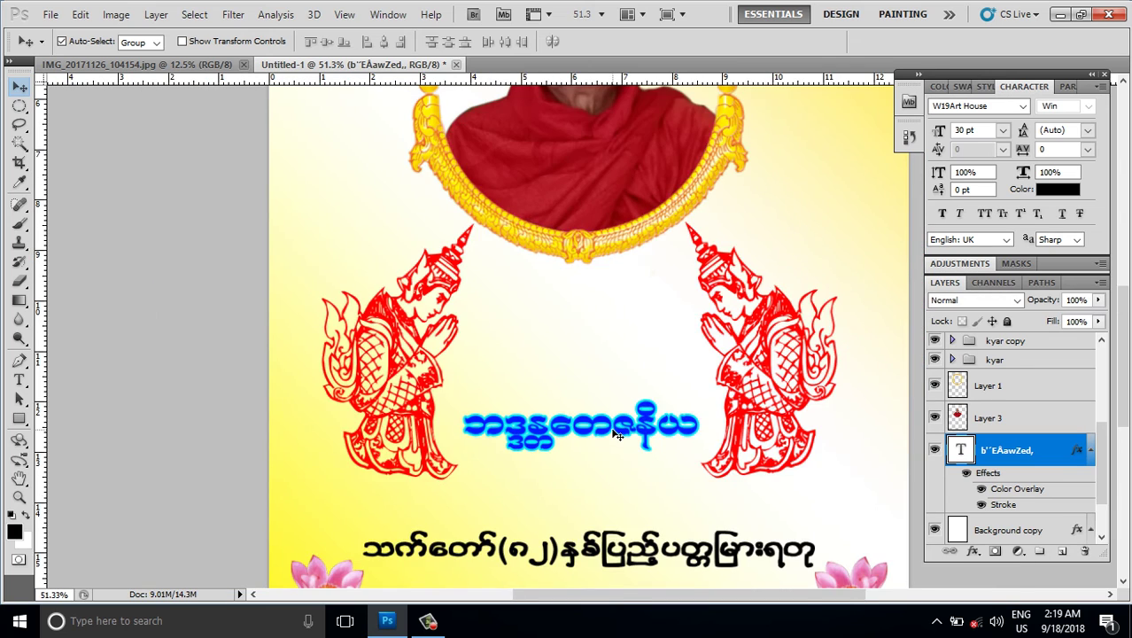
{"action": "scroll", "coordinate": [615, 437], "scroll_direction": "down", "scroll_amount": 2}
{"action": "left_click", "coordinate": [602, 529]}
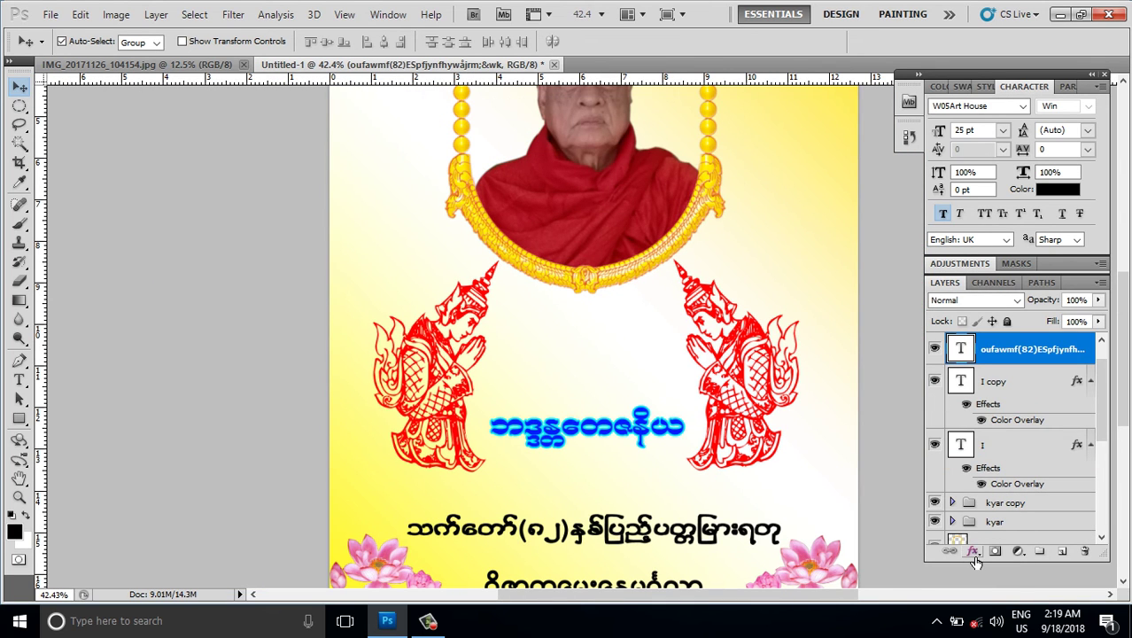
- Apply a red Color Overlay and a widened black Stroke to the second text line
{"action": "left_click", "coordinate": [972, 551]}
{"action": "left_click", "coordinate": [983, 489]}
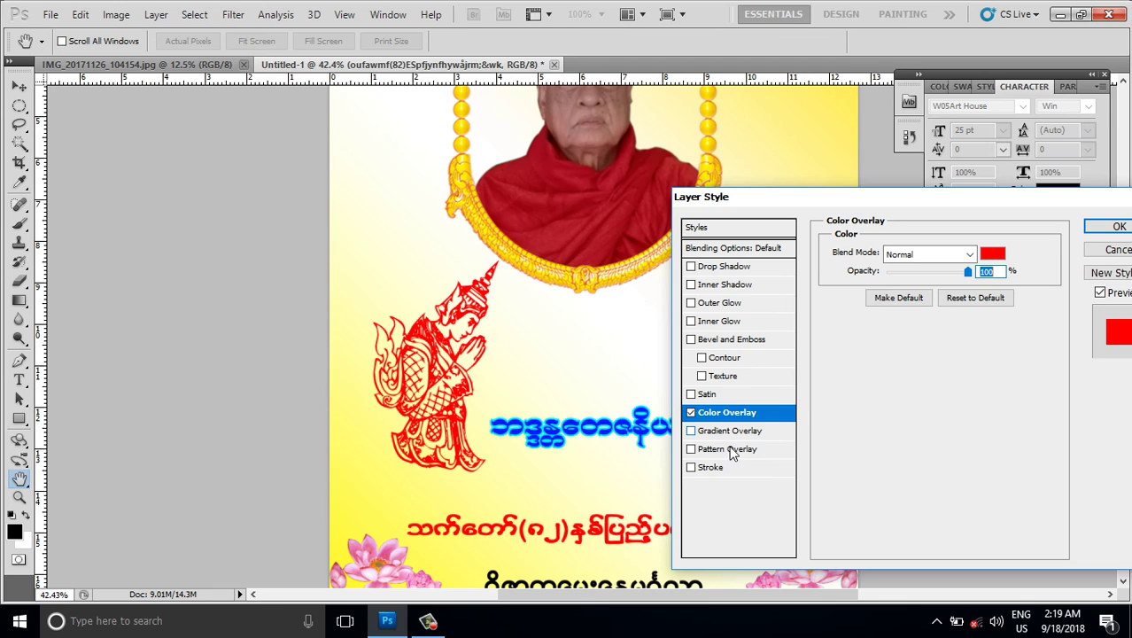
{"action": "left_click", "coordinate": [710, 468]}
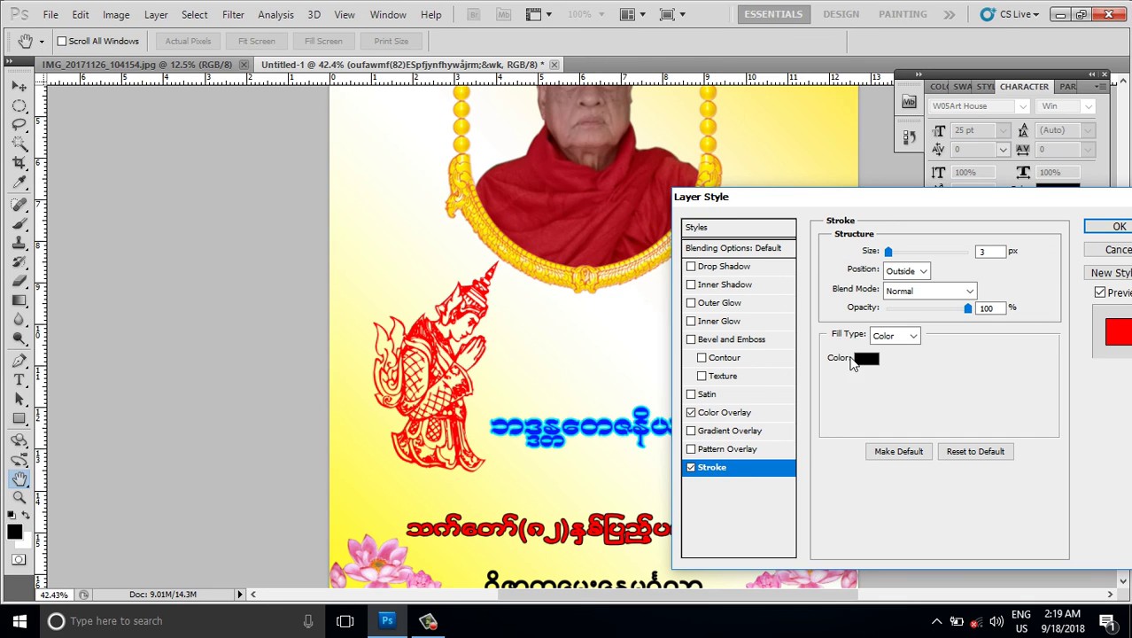
{"action": "left_click_drag", "start_coordinate": [888, 251], "coordinate": [893, 252]}
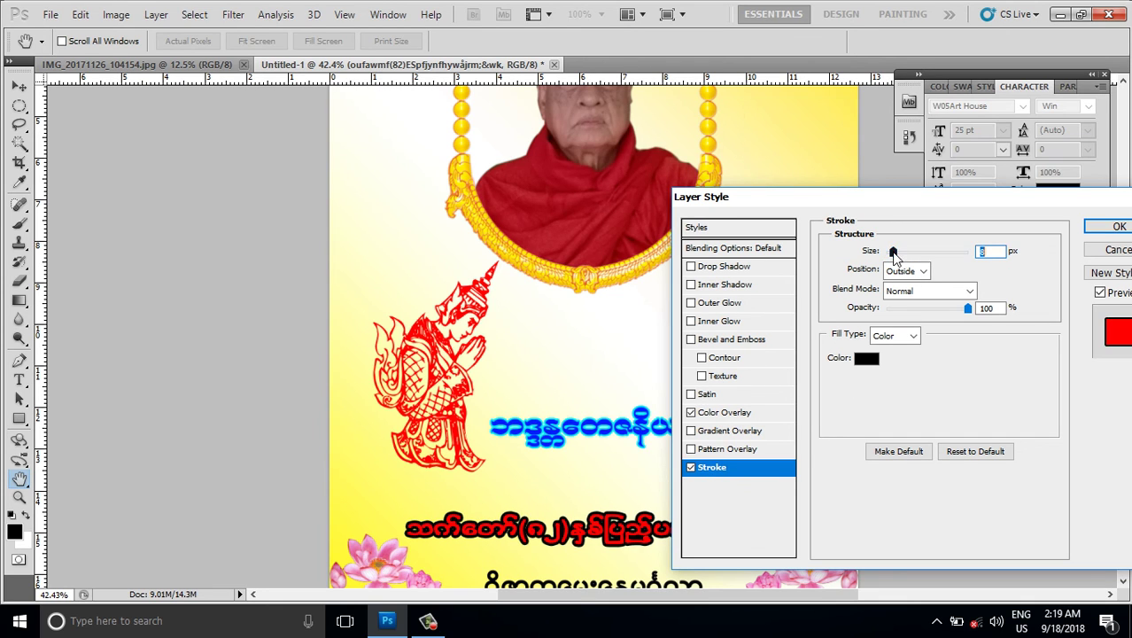
{"action": "left_click", "coordinate": [1117, 227]}
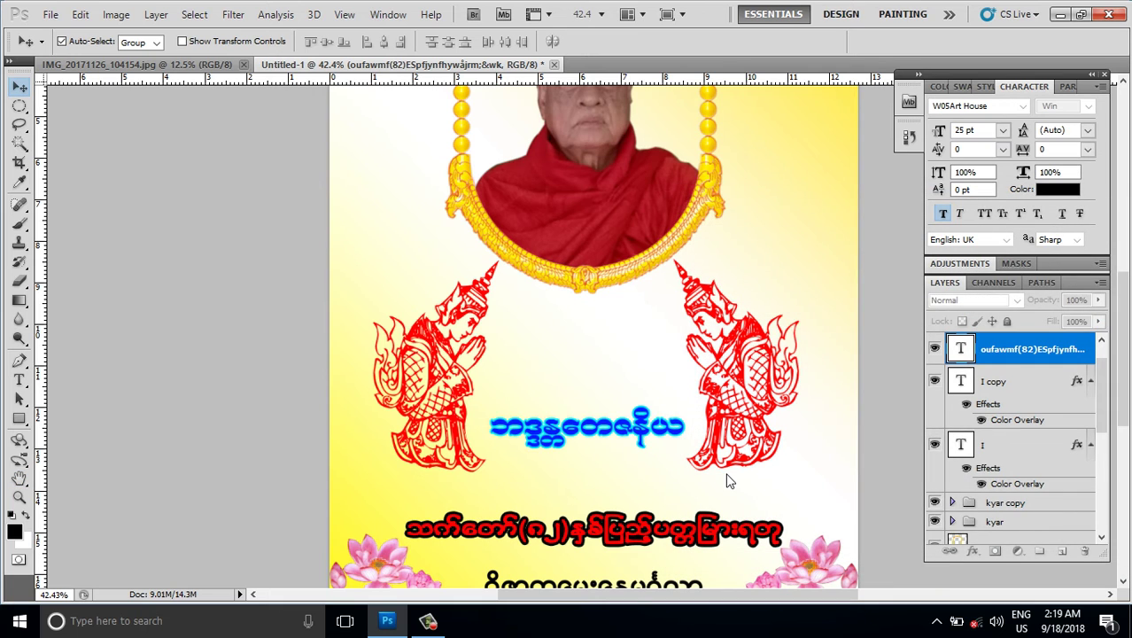
{"action": "scroll", "coordinate": [726, 481], "scroll_direction": "down", "scroll_amount": 1}
{"action": "scroll", "coordinate": [722, 469], "scroll_direction": "down", "scroll_amount": 1}
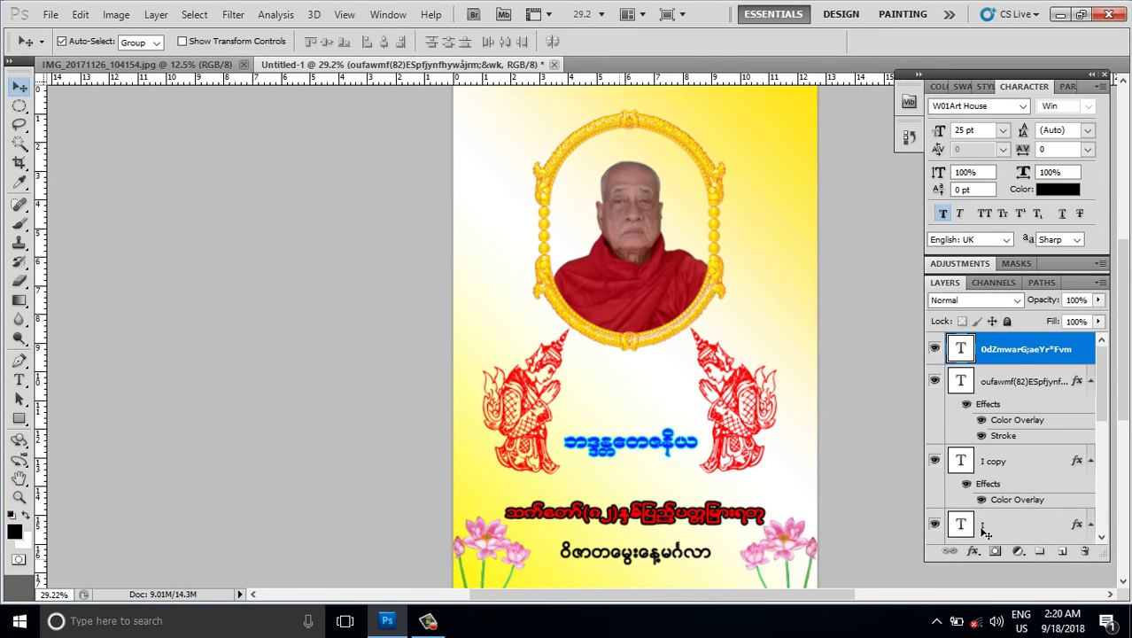
- Give the bottom text line a white Color Overlay
{"action": "left_click", "coordinate": [973, 552]}
{"action": "left_click", "coordinate": [973, 486]}
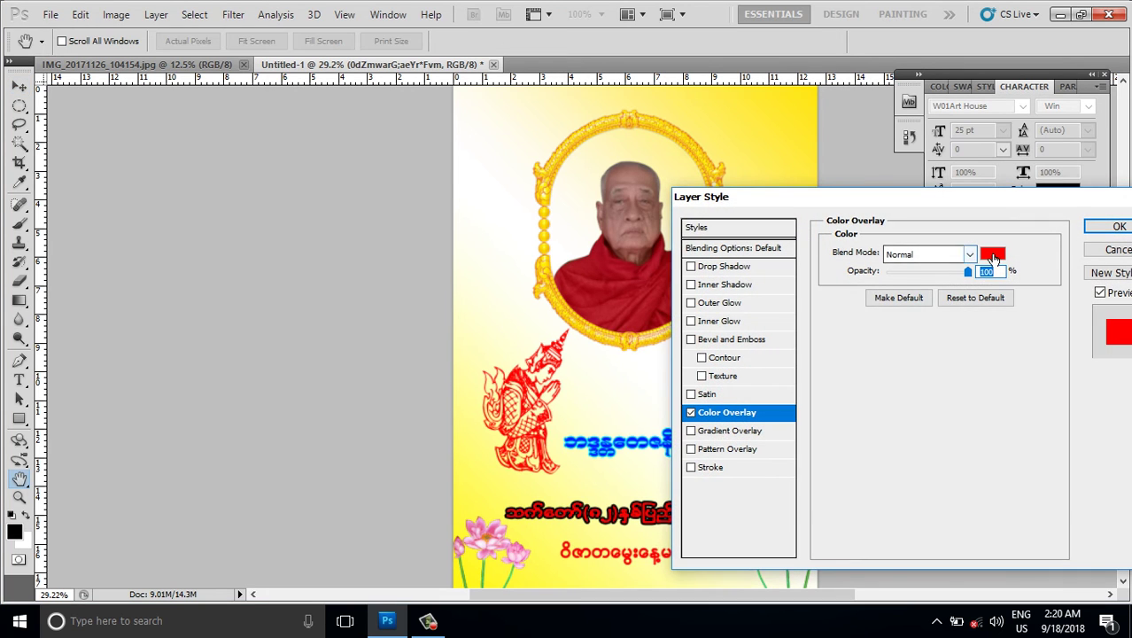
{"action": "left_click", "coordinate": [990, 250]}
{"action": "left_click", "coordinate": [652, 250]}
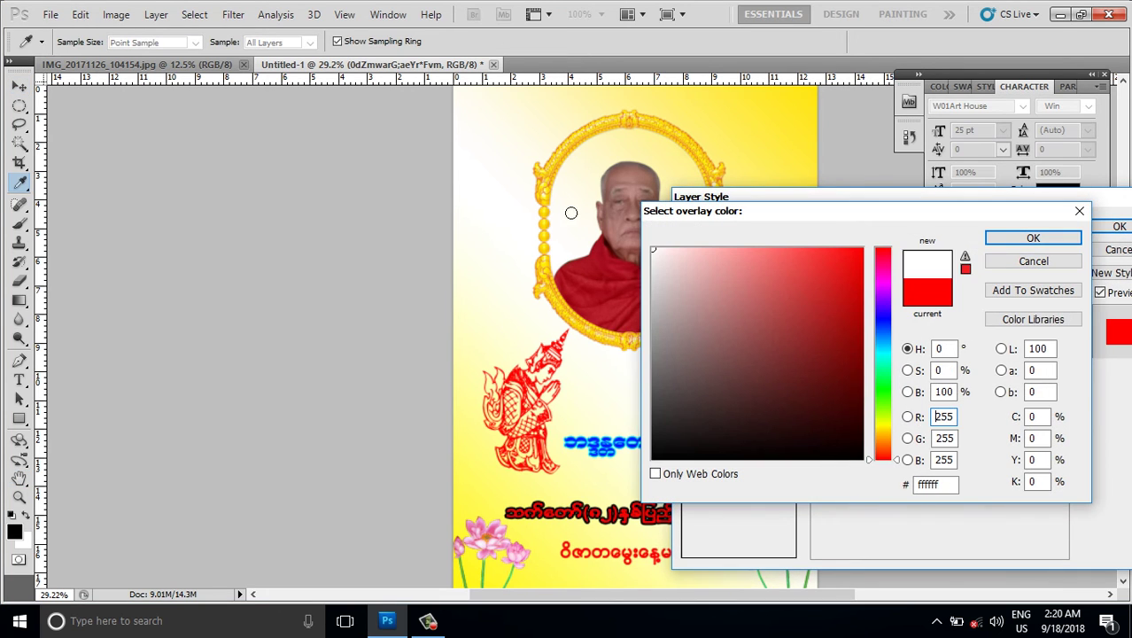
{"action": "left_click", "coordinate": [1027, 239]}
- Add a black 5 px Stroke around the white bottom text line
{"action": "left_click", "coordinate": [712, 467]}
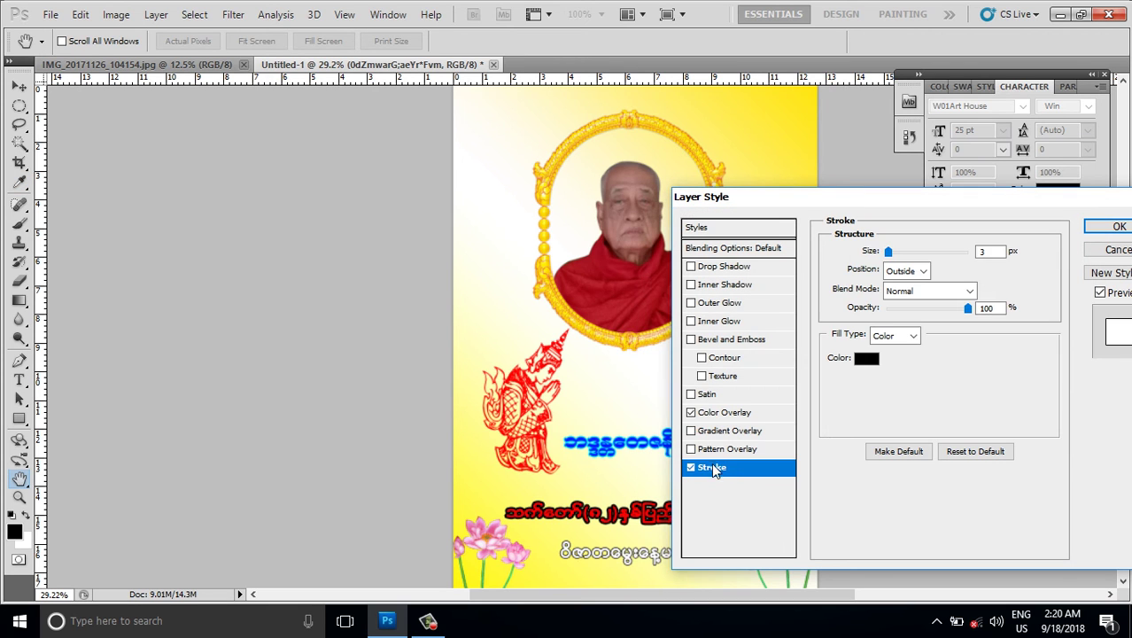
{"action": "left_click", "coordinate": [875, 359]}
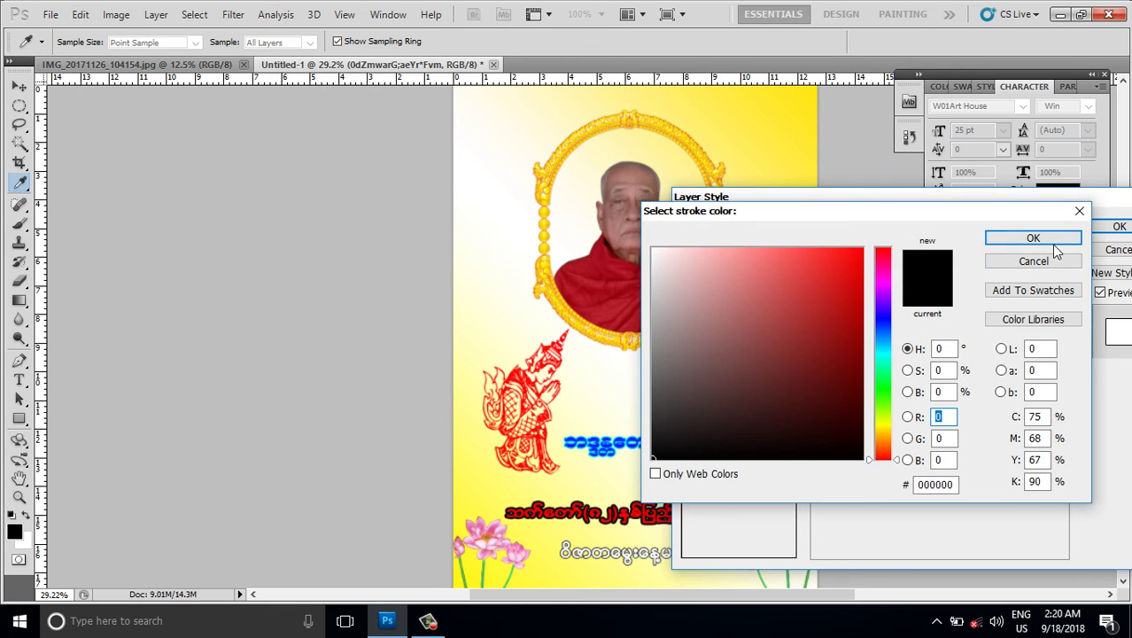
{"action": "left_click", "coordinate": [1051, 239]}
{"action": "left_click_drag", "start_coordinate": [888, 252], "coordinate": [895, 252]}
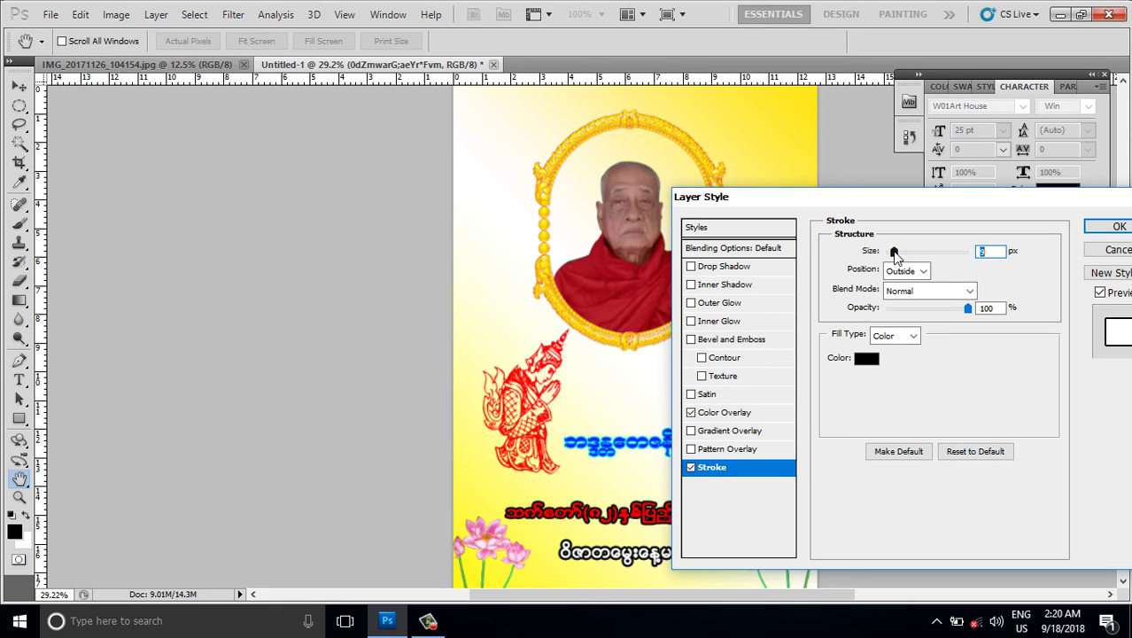
{"action": "type", "text": "5"}
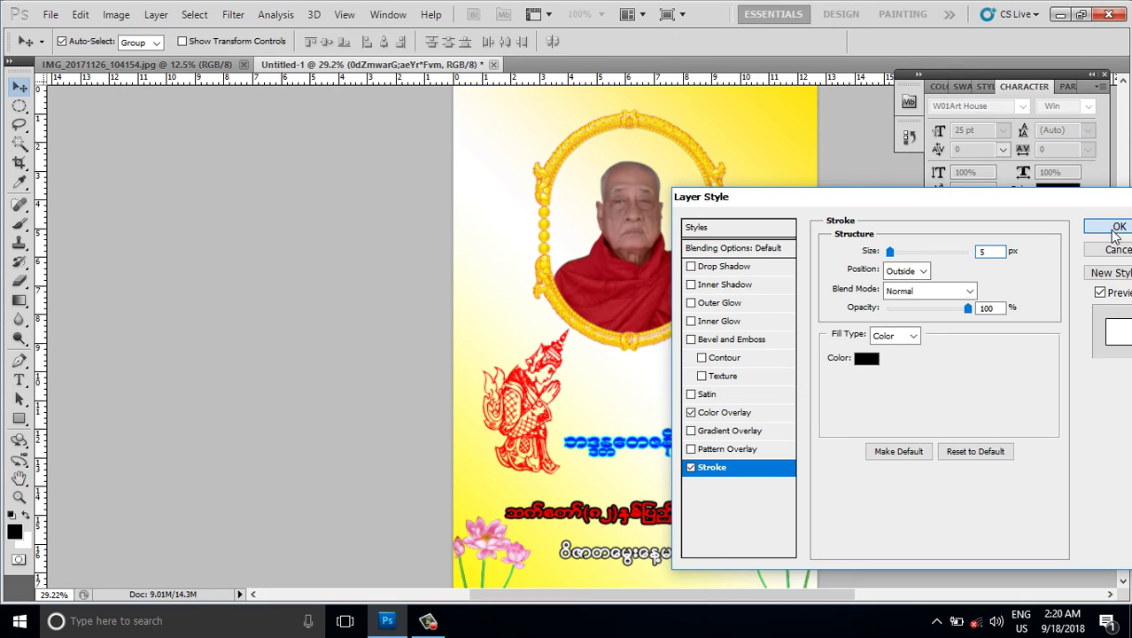
{"action": "left_click", "coordinate": [1116, 226]}
- Thicken the bottom line's black Stroke to 9 px
{"action": "scroll", "coordinate": [633, 572], "scroll_direction": "up", "scroll_amount": 3}
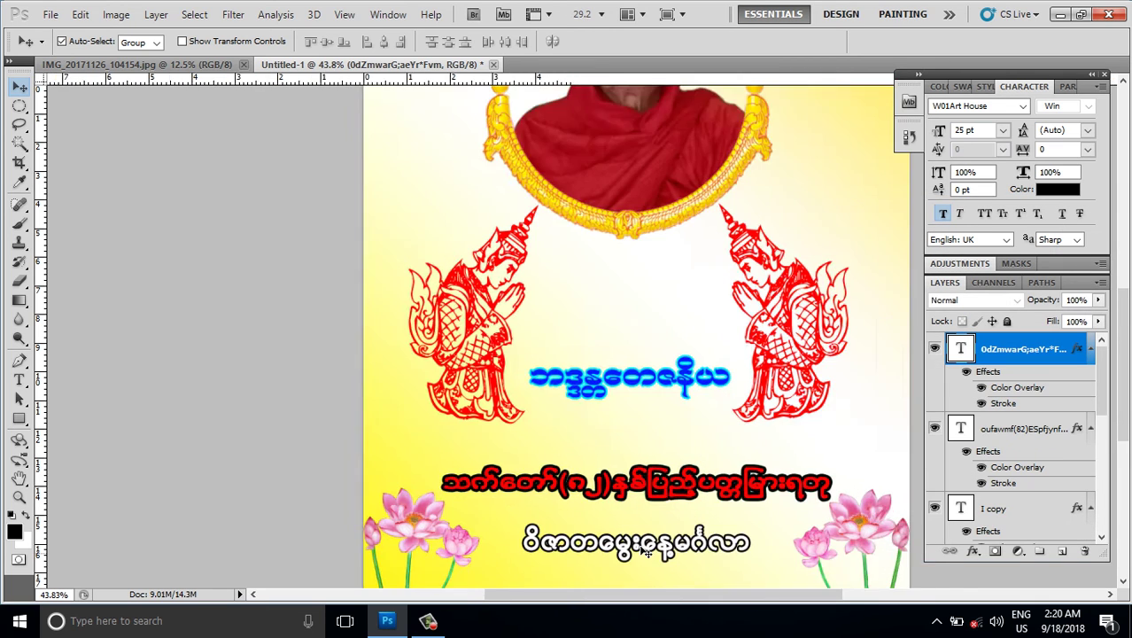
{"action": "scroll", "coordinate": [637, 562], "scroll_direction": "up", "scroll_amount": 3}
{"action": "scroll", "coordinate": [645, 552], "scroll_direction": "up", "scroll_amount": 3}
{"action": "scroll", "coordinate": [645, 552], "scroll_direction": "up", "scroll_amount": 1}
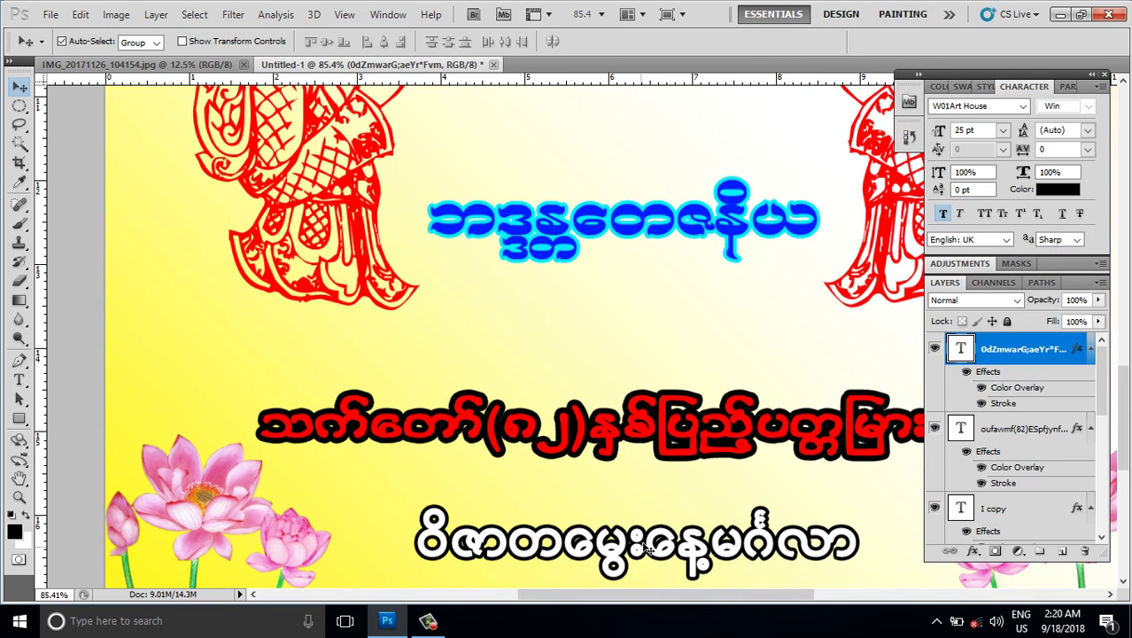
{"action": "double_click", "coordinate": [1004, 404]}
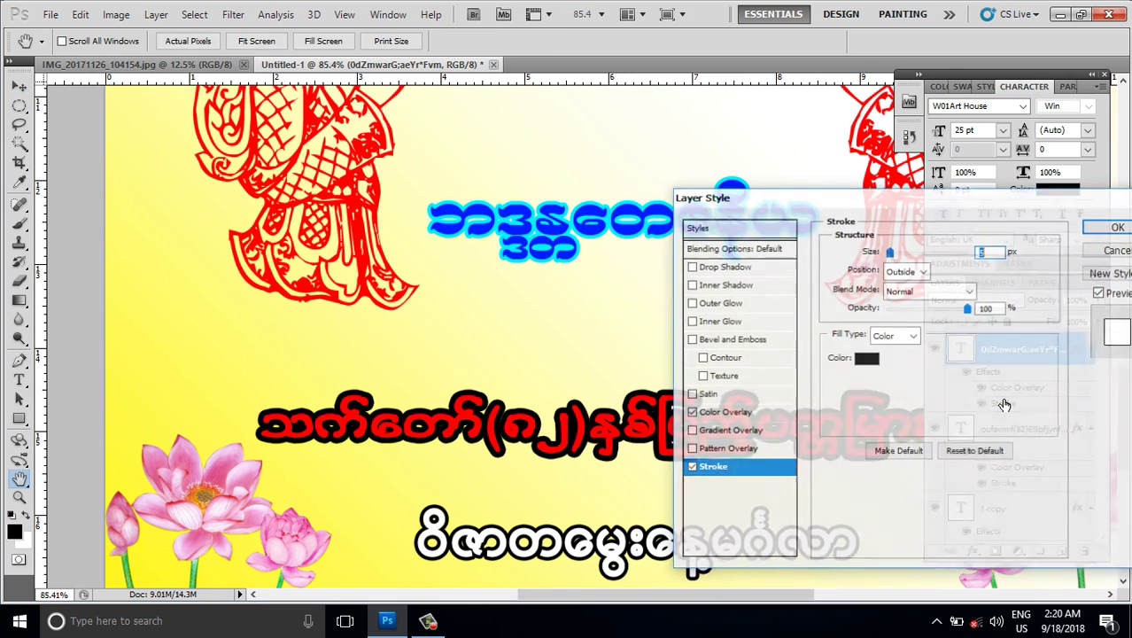
{"action": "left_click_drag", "start_coordinate": [893, 253], "coordinate": [893, 255]}
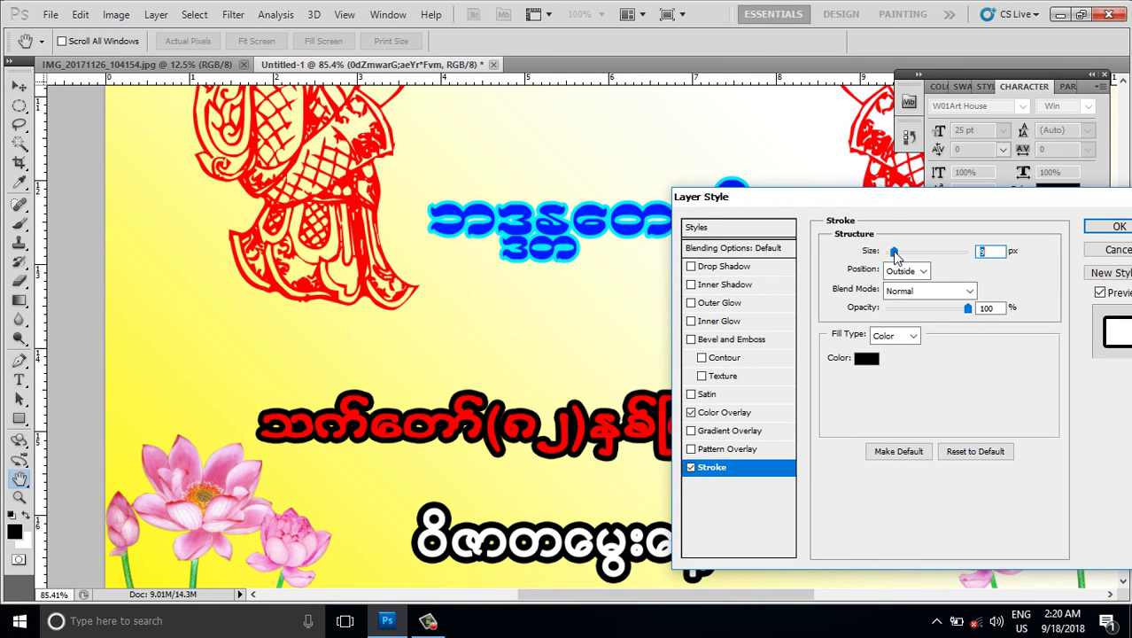
{"action": "left_click", "coordinate": [1107, 226]}
{"action": "scroll", "coordinate": [651, 439], "scroll_direction": "down", "scroll_amount": 2}
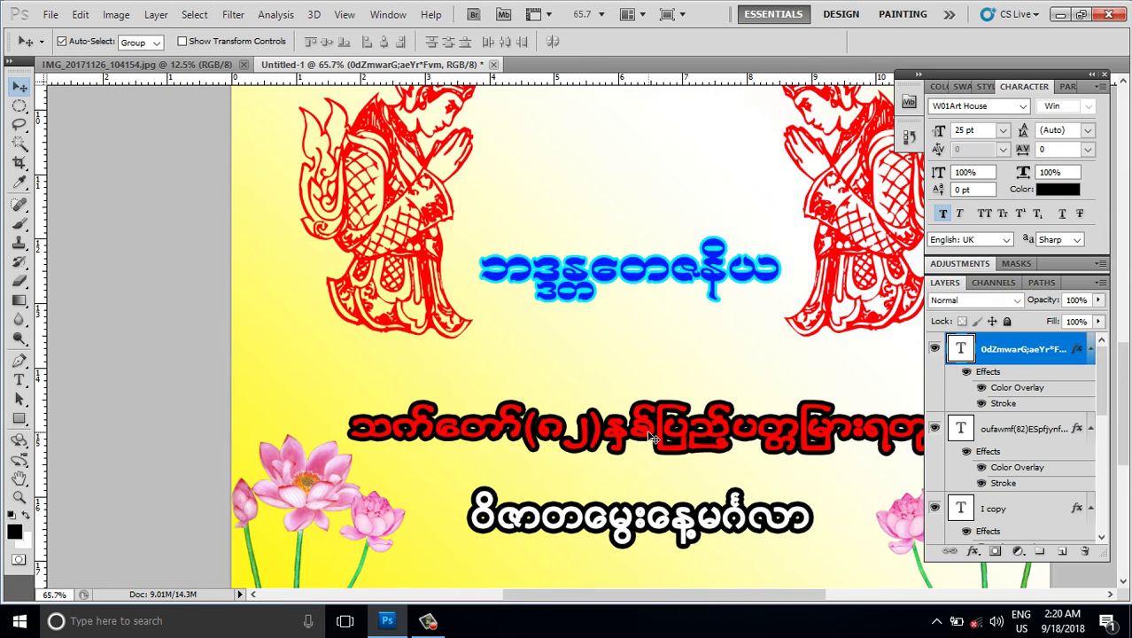
{"action": "scroll", "coordinate": [651, 439], "scroll_direction": "down", "scroll_amount": 2}
{"action": "scroll", "coordinate": [651, 439], "scroll_direction": "down", "scroll_amount": 1}
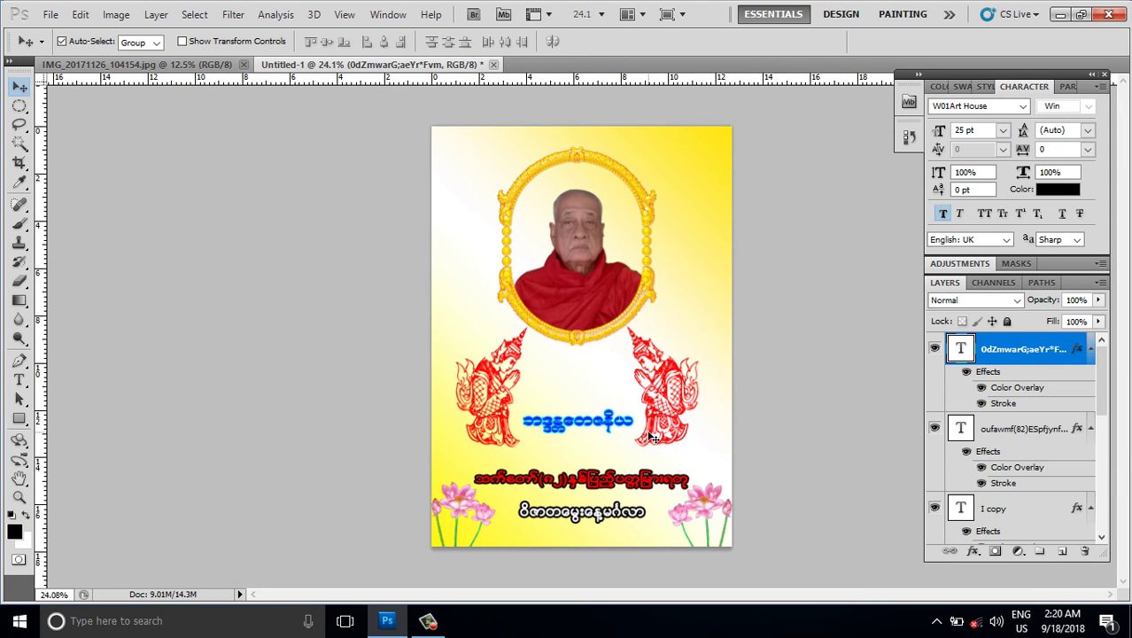
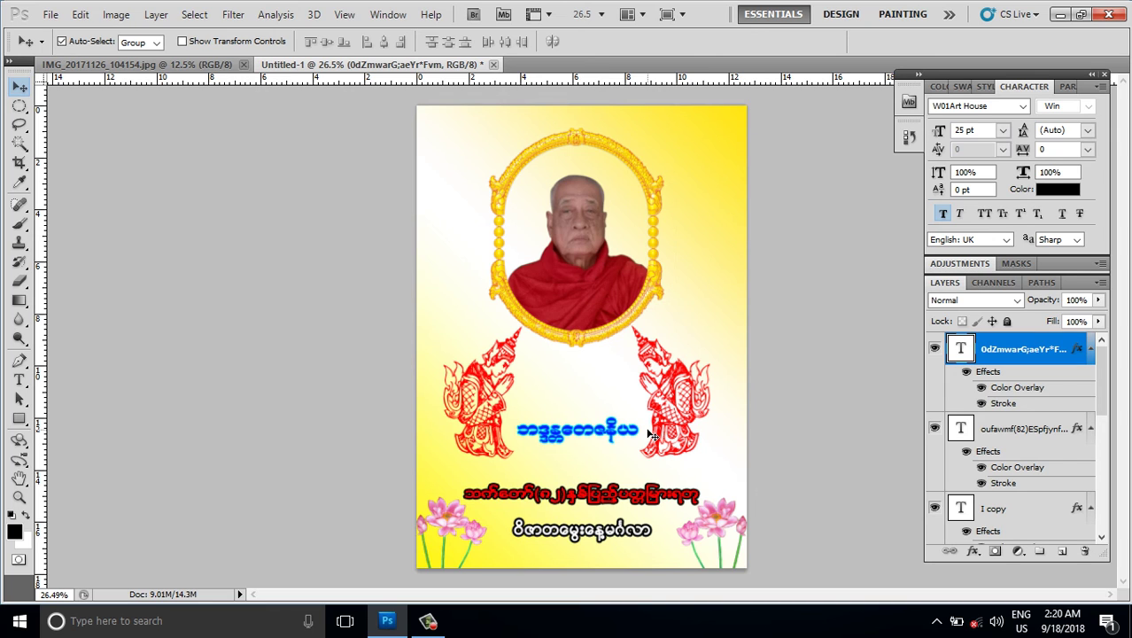
- In Save As, choose the Desktop, name the file 18-9-2018 and keep Photoshop (*.PSD) format
{"action": "key", "text": "ctrl+s"}
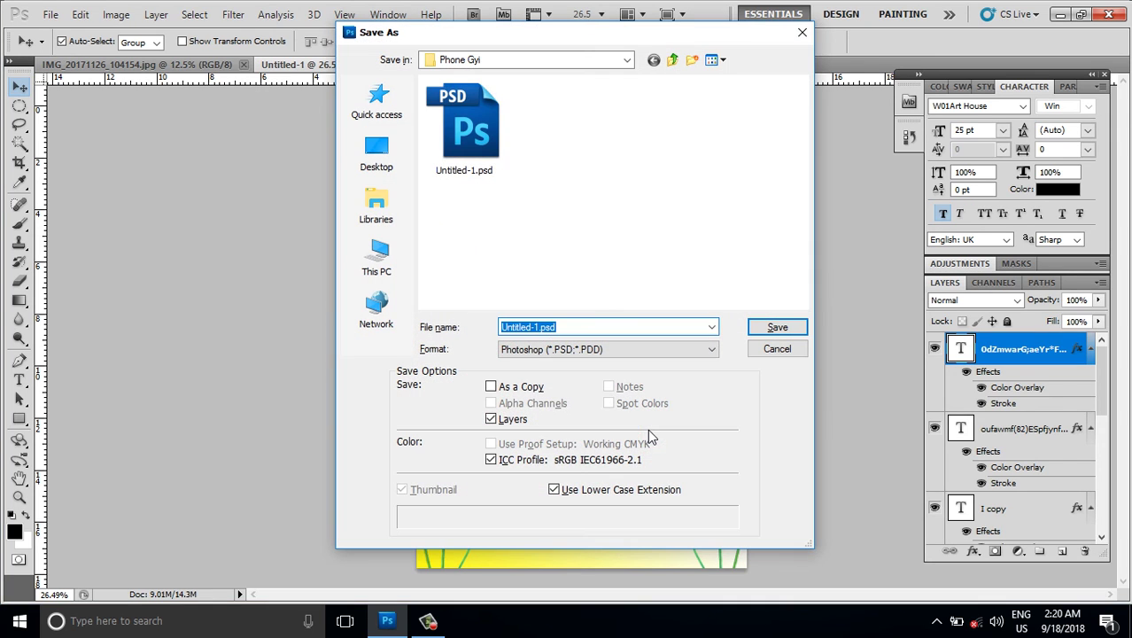
{"action": "left_click", "coordinate": [377, 152]}
{"action": "left_click", "coordinate": [569, 327]}
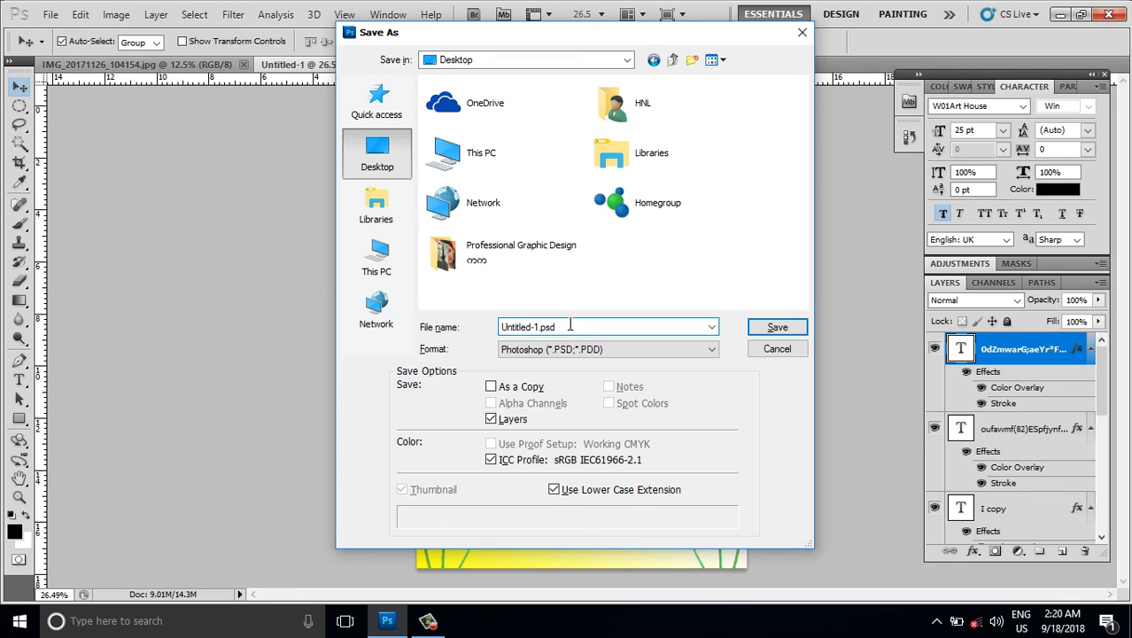
{"action": "double_click", "coordinate": [574, 329]}
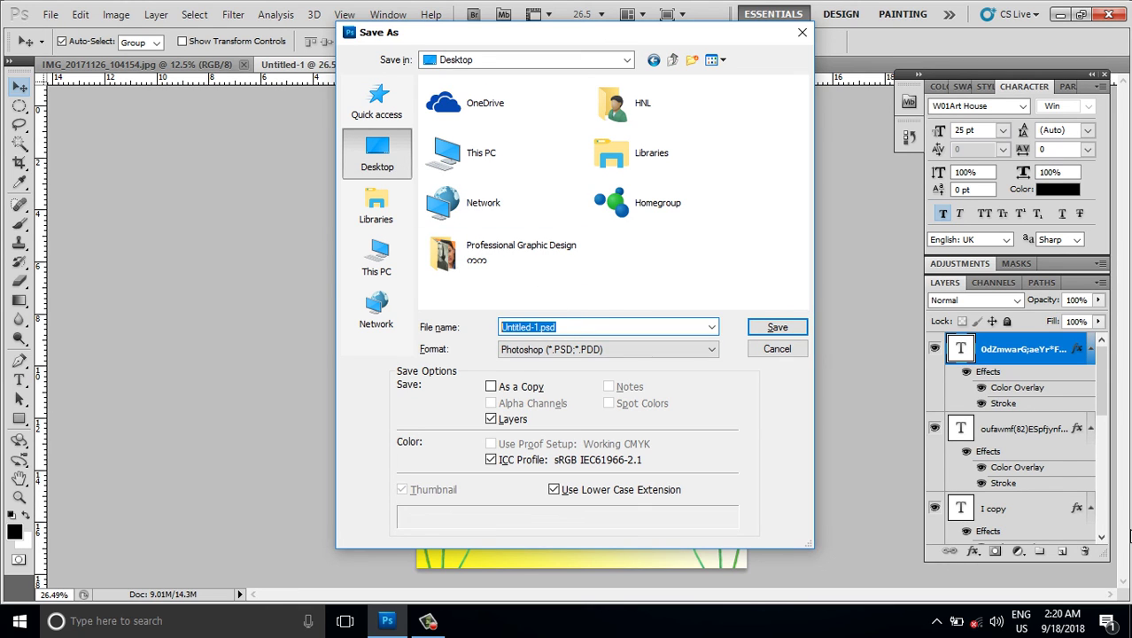
{"action": "type", "text": "18-"}
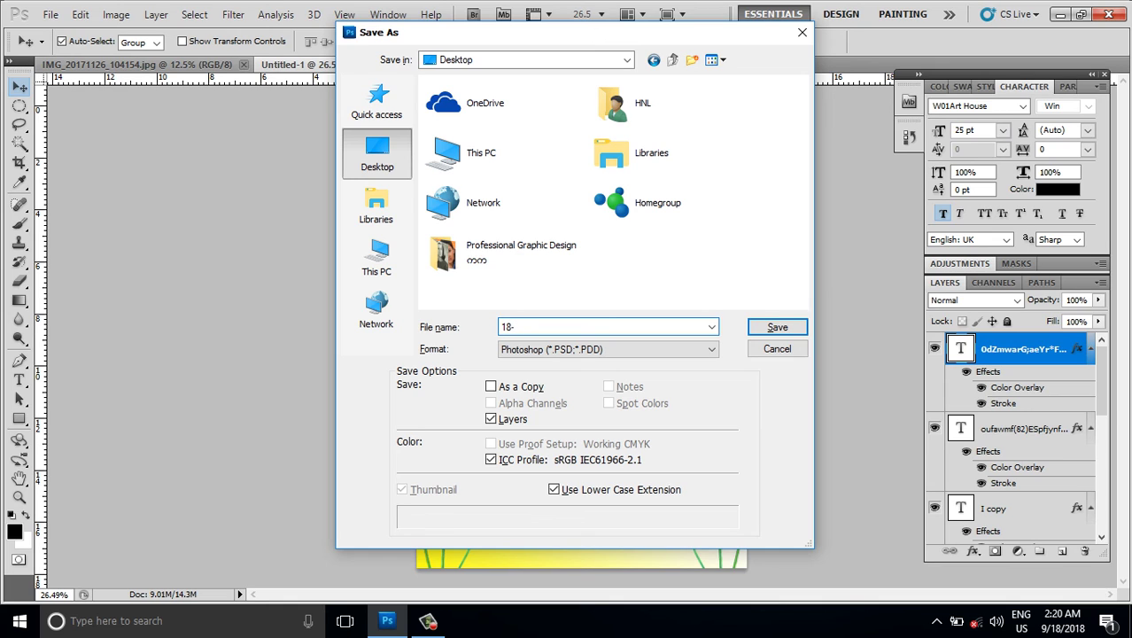
{"action": "type", "text": "9-2018"}
{"action": "left_click", "coordinate": [625, 350]}
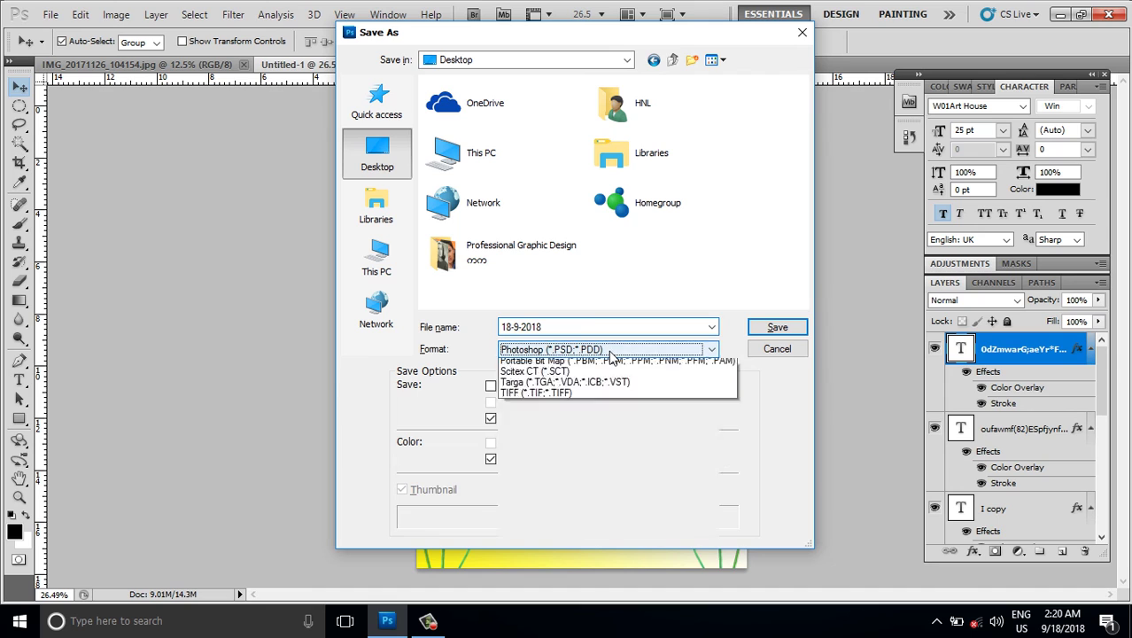
{"action": "left_click", "coordinate": [567, 368]}
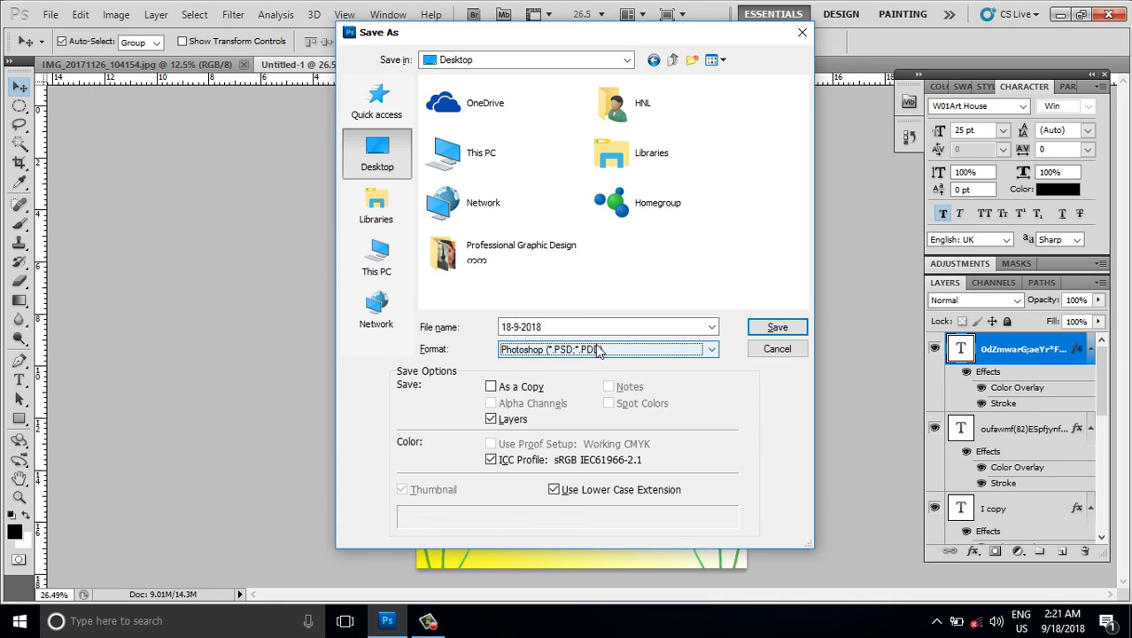
- Confirm the save and the Photoshop Format Options, then zoom around to check the finished poster
{"action": "left_click", "coordinate": [777, 327]}
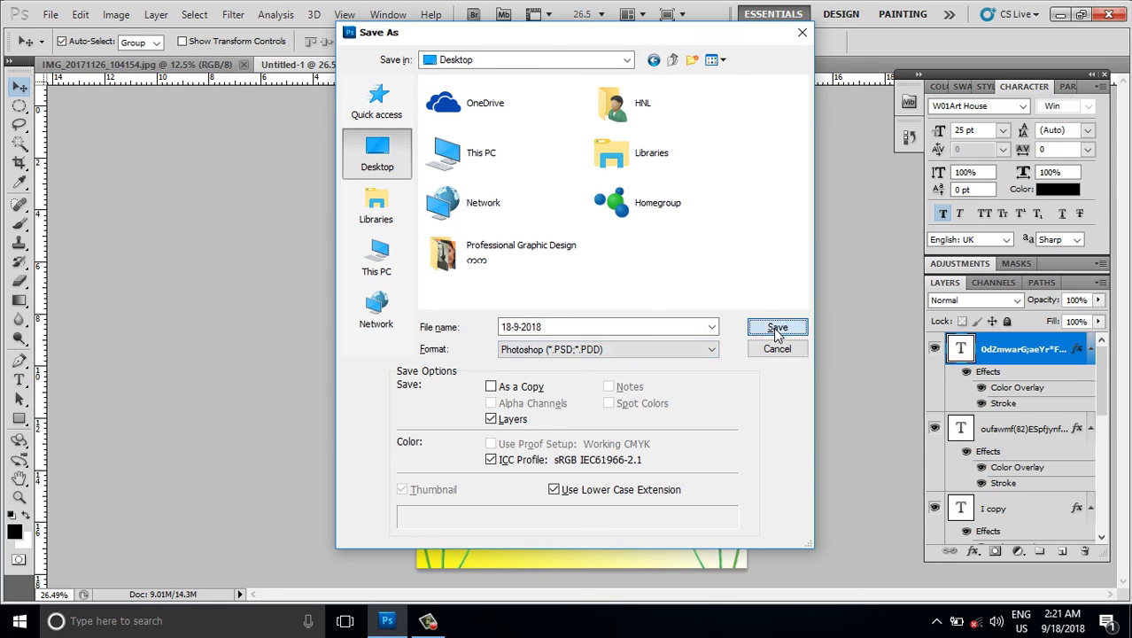
{"action": "left_click", "coordinate": [754, 195]}
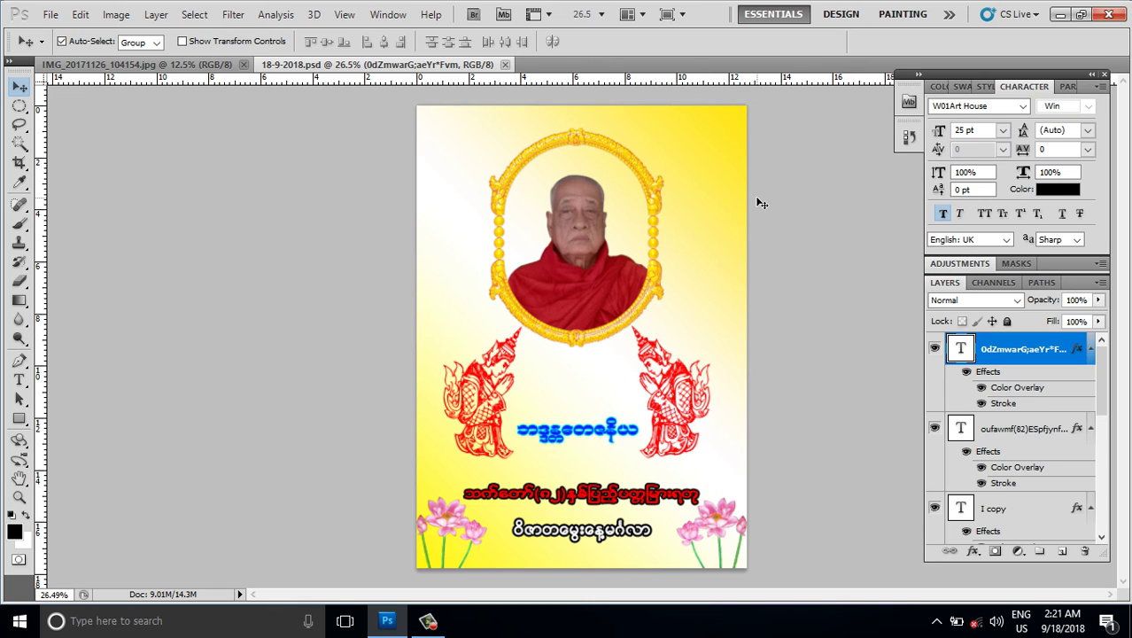
{"action": "scroll", "coordinate": [771, 370], "scroll_direction": "down", "scroll_amount": 1}
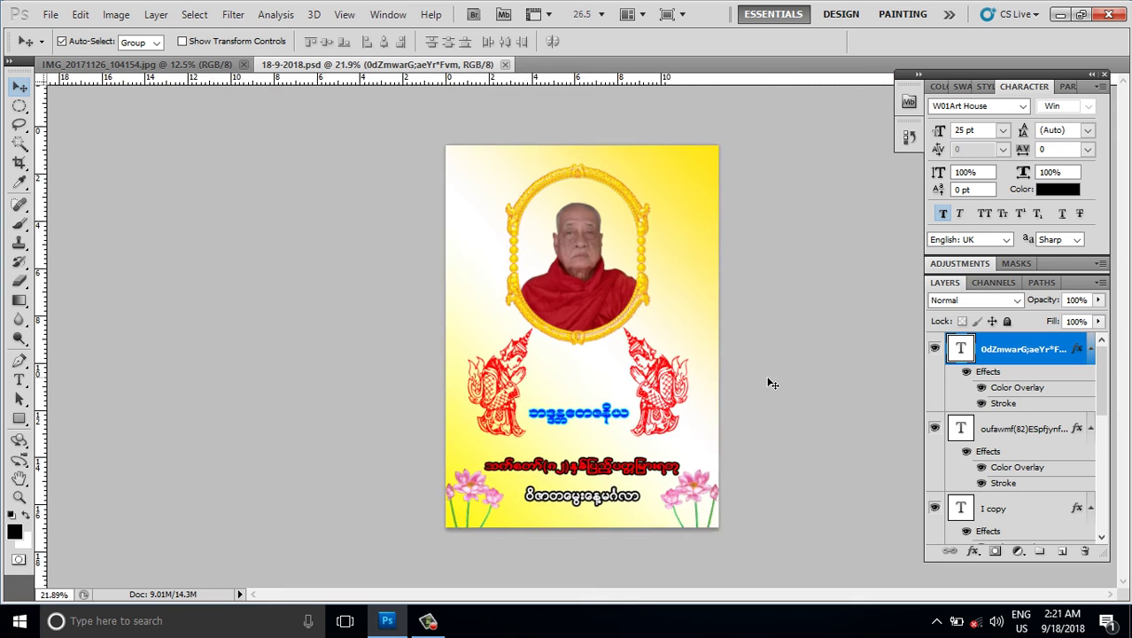
{"action": "scroll", "coordinate": [770, 395], "scroll_direction": "down", "scroll_amount": 1}
{"action": "scroll", "coordinate": [769, 394], "scroll_direction": "up", "scroll_amount": 1}
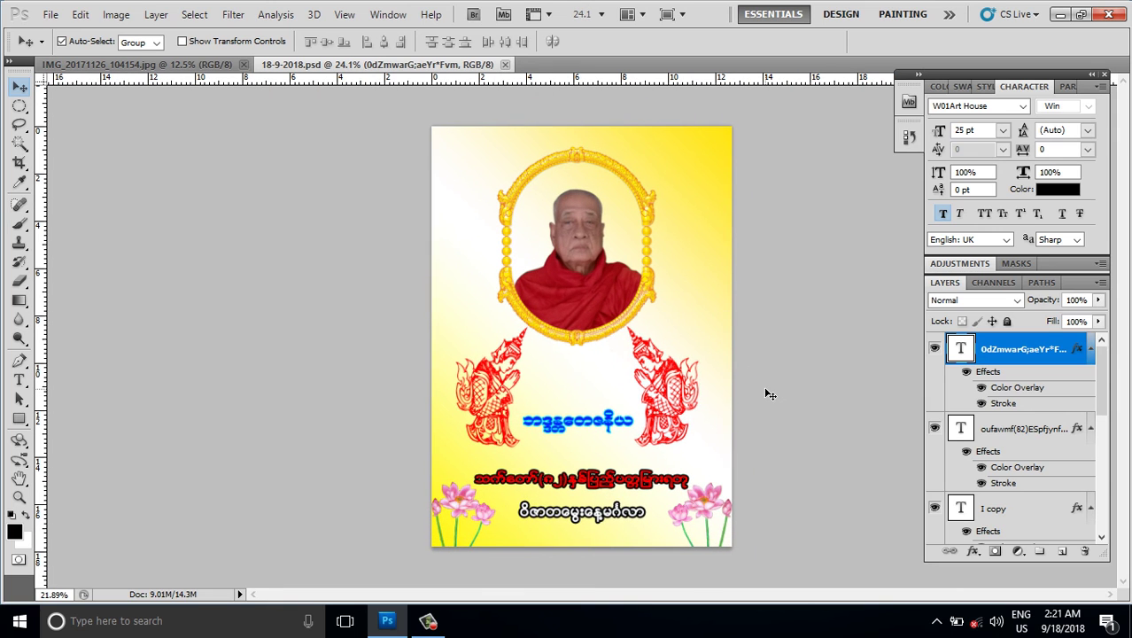
{"action": "scroll", "coordinate": [770, 394], "scroll_direction": "down", "scroll_amount": 1}
{"action": "scroll", "coordinate": [769, 394], "scroll_direction": "up", "scroll_amount": 1}
{"action": "left_click", "coordinate": [428, 620]}
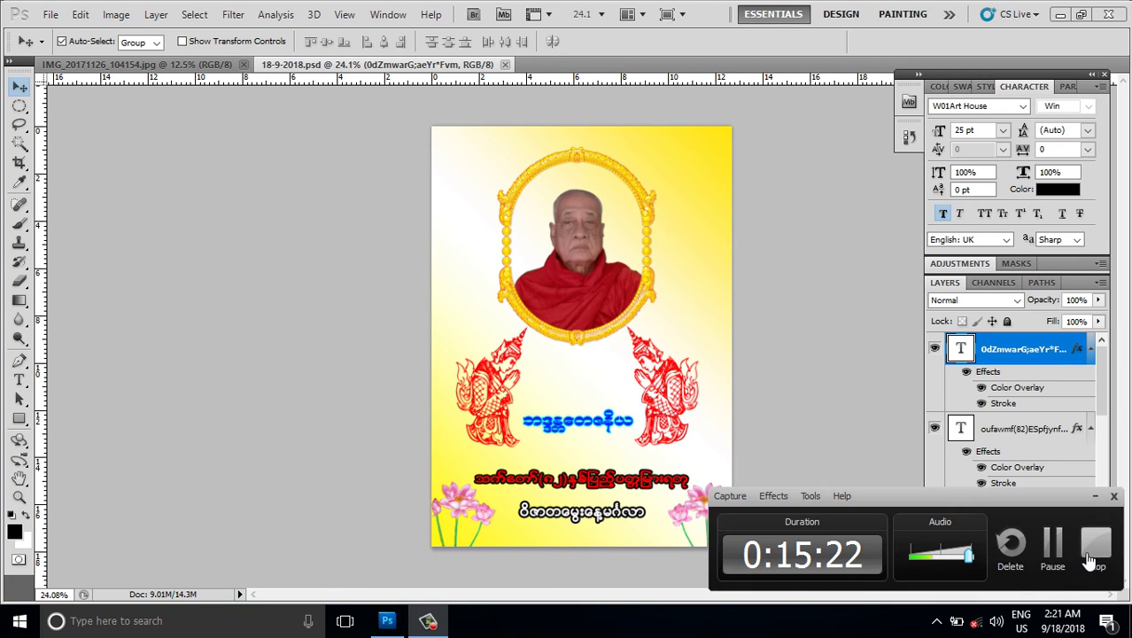